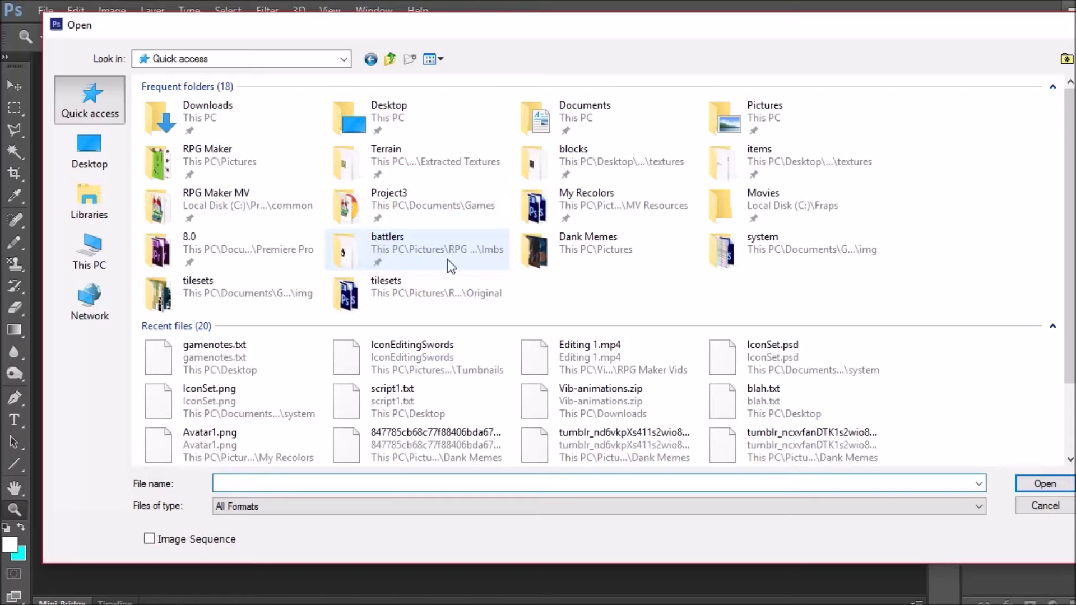
Open Outside_A3.png from MV Resources > Original > tilesets.
double_click(536, 207)
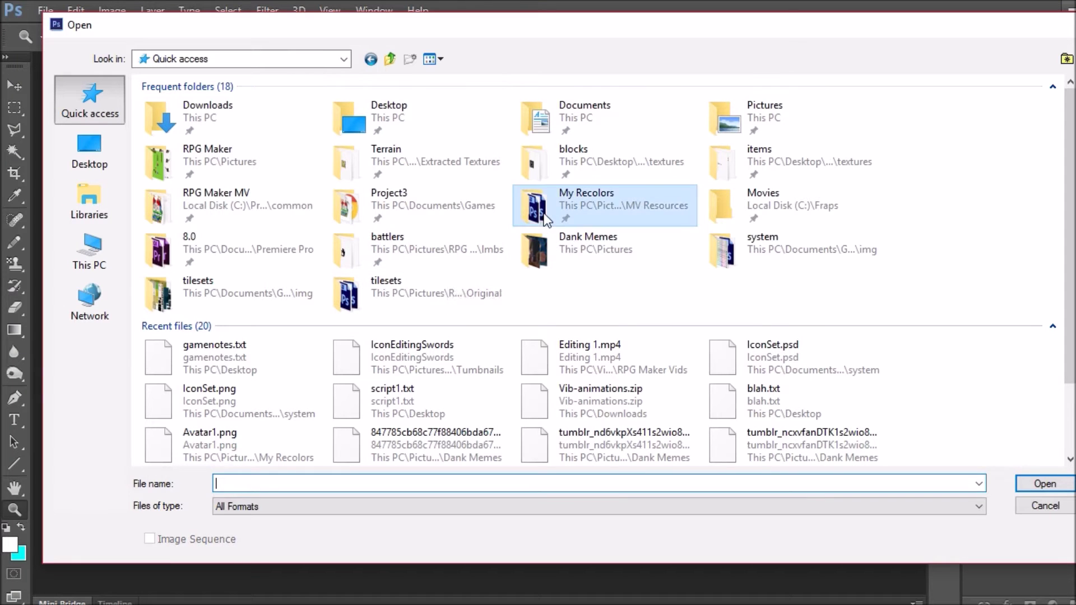
left_click(390, 59)
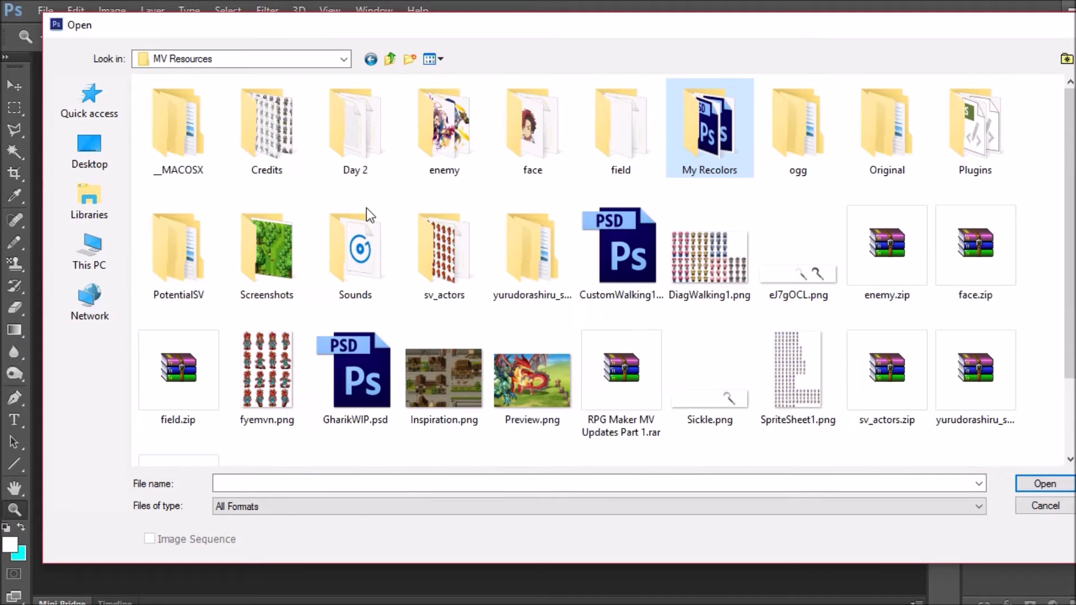
left_click(908, 147)
double_click(908, 142)
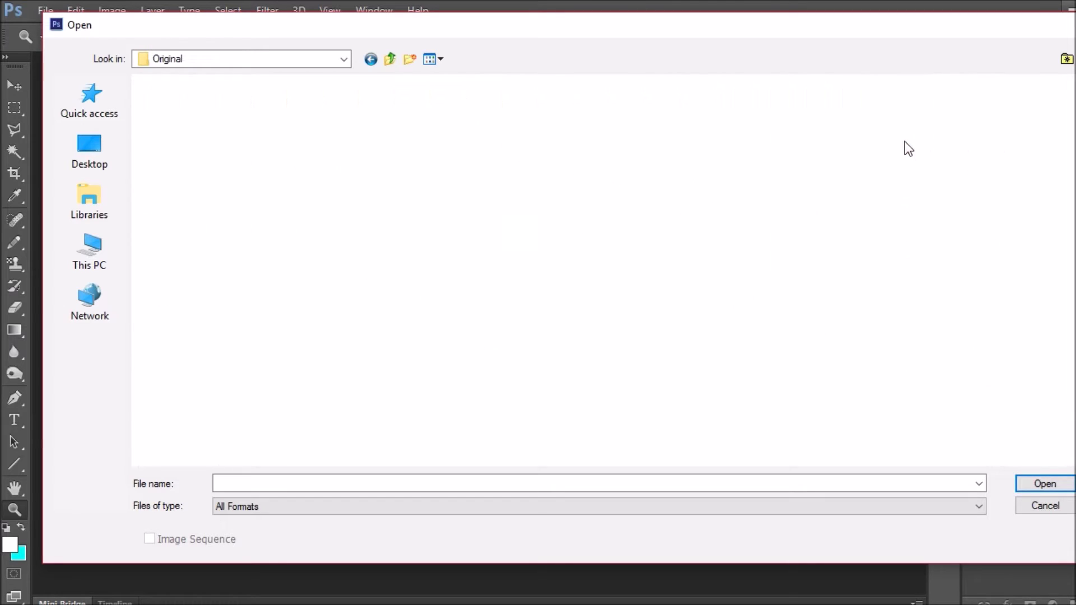
double_click(732, 280)
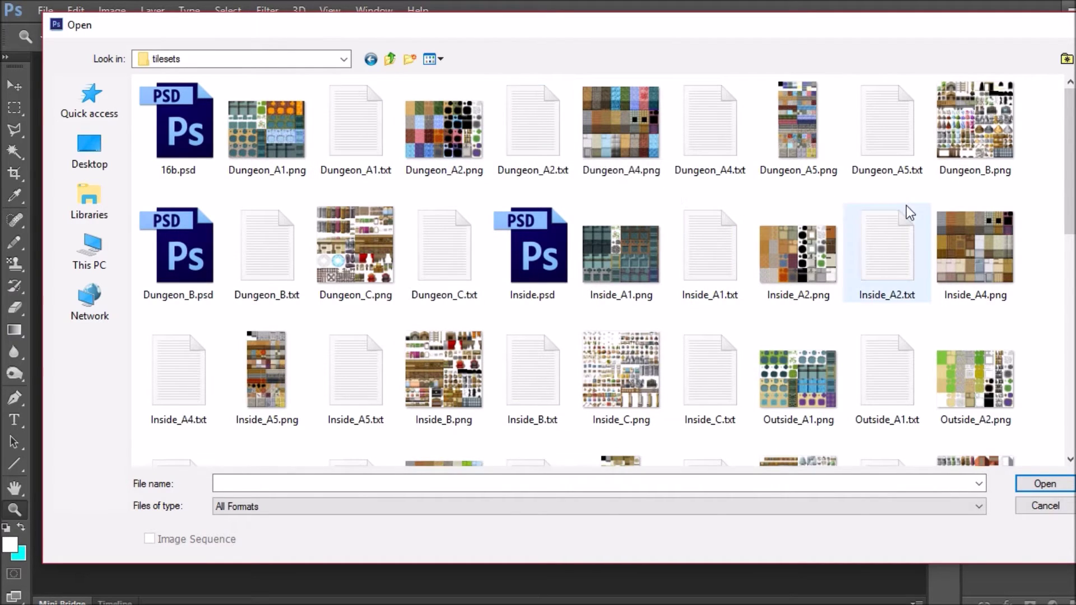
scroll(600, 269, "down", 1)
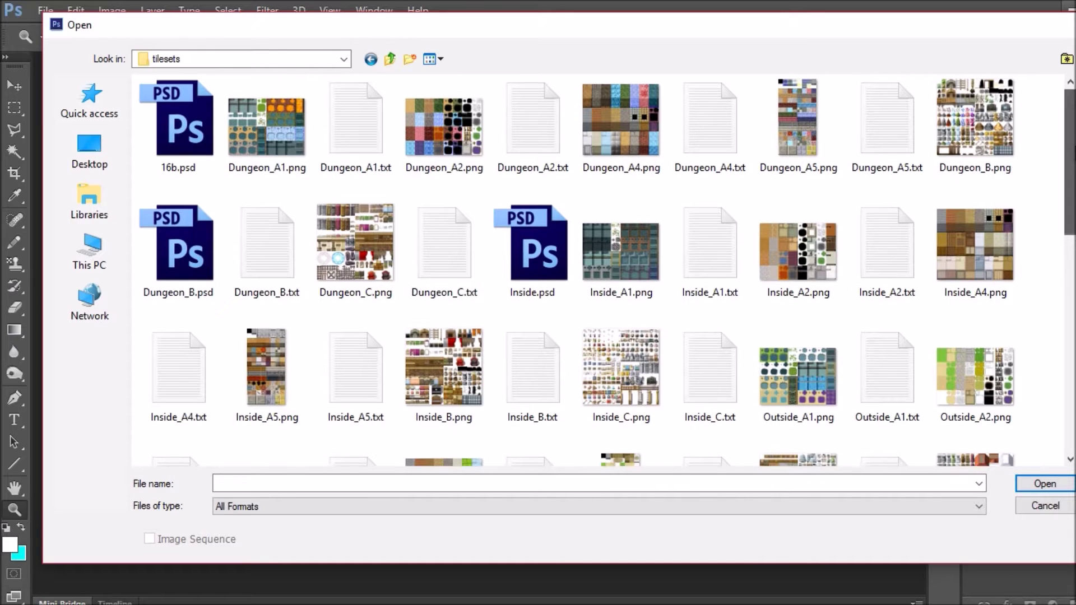
scroll(604, 269, "down", 2)
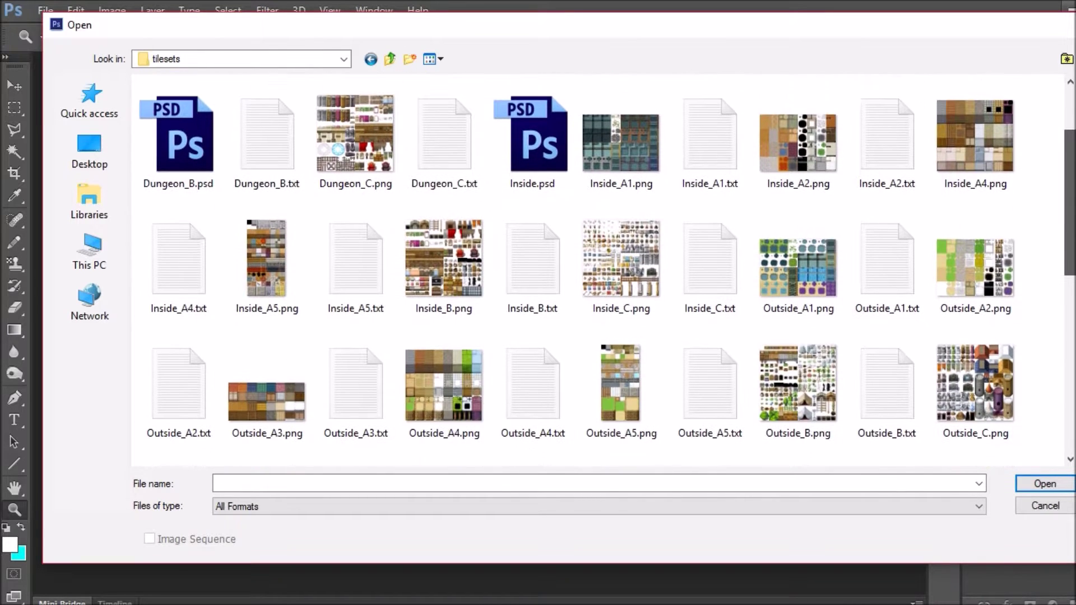
scroll(604, 269, "down", 2)
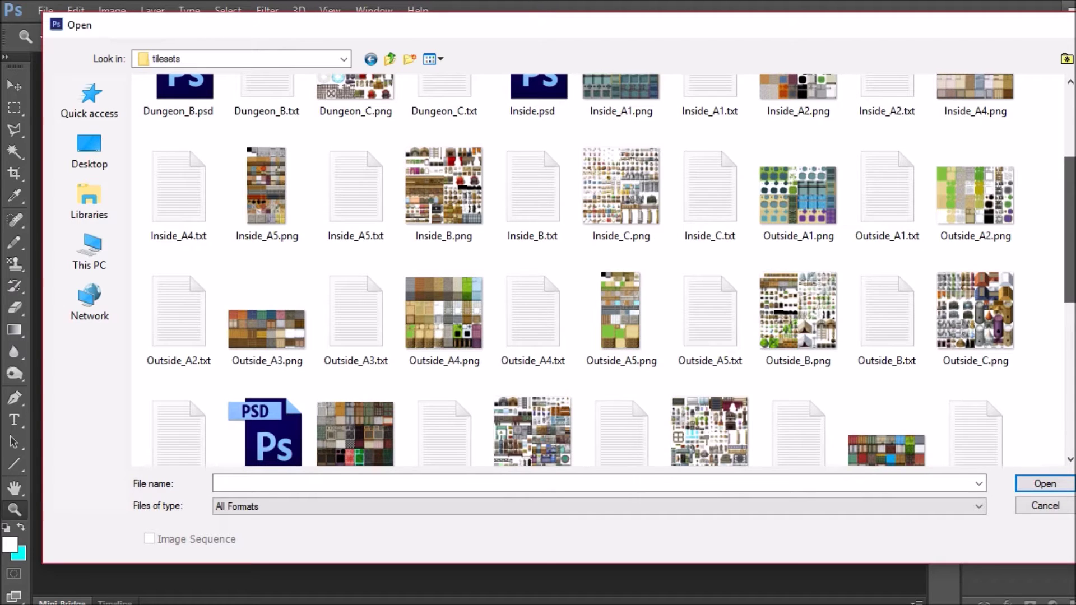
double_click(241, 321)
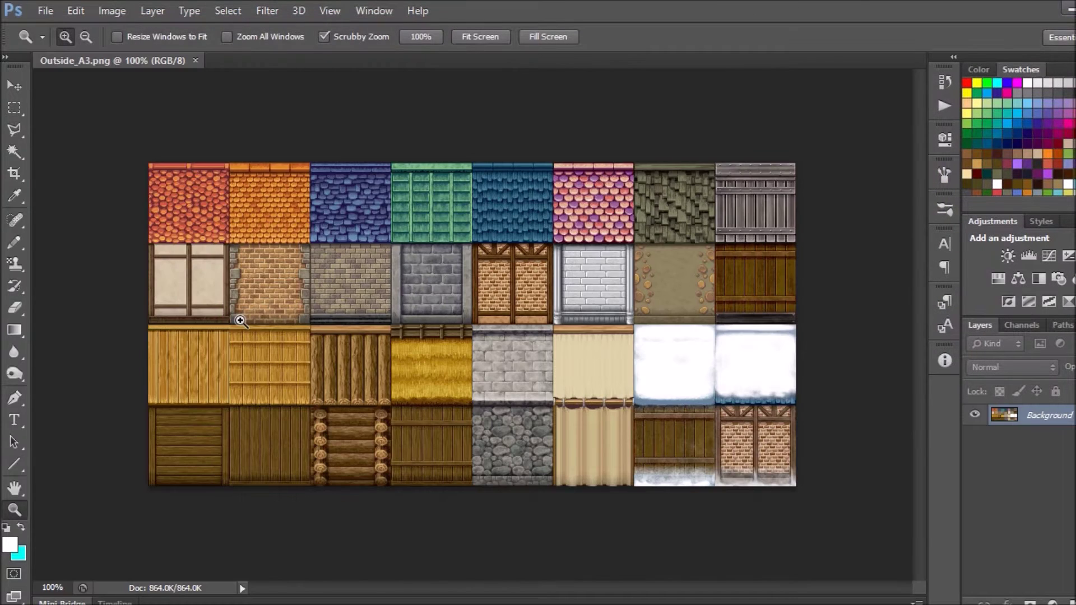
Create a blank 960×960 px document and show the grid on it and on Outside_A3.png.
left_click(51, 8)
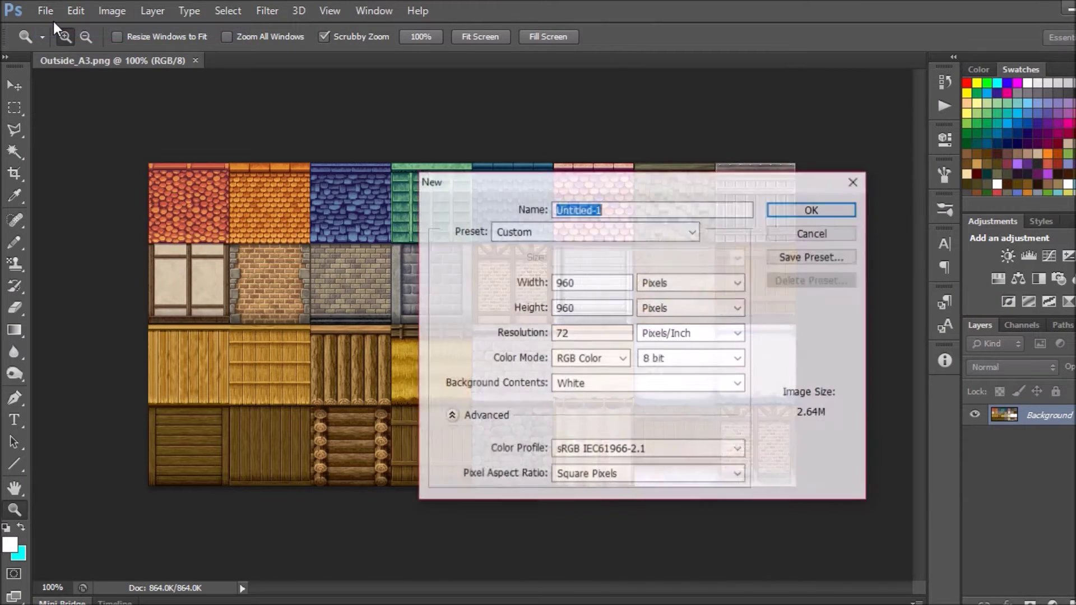
left_click(831, 211)
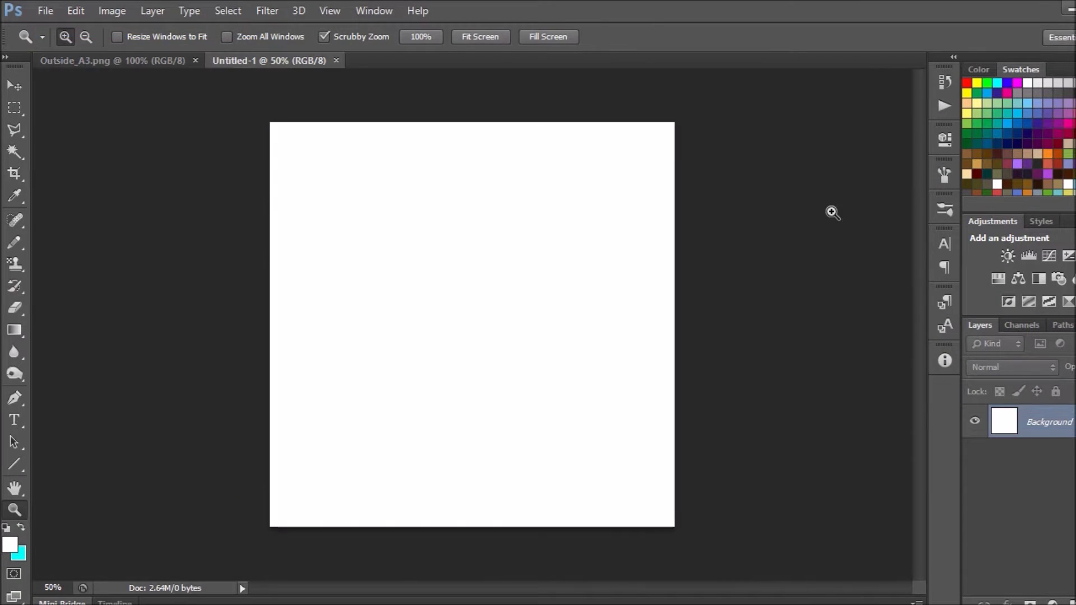
key("ctrl+apostrophe")
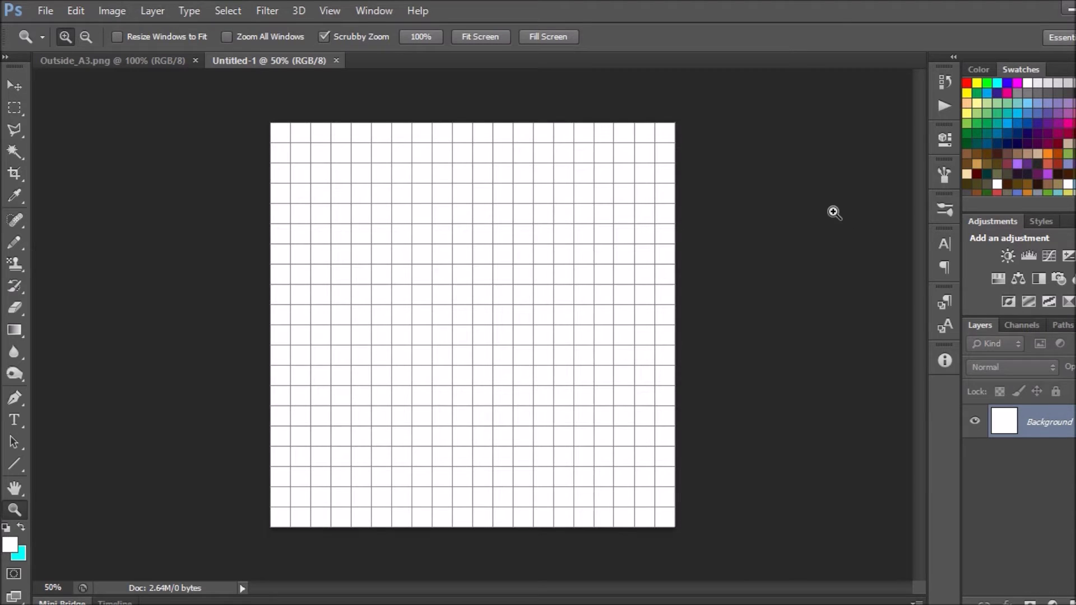
left_click(112, 60)
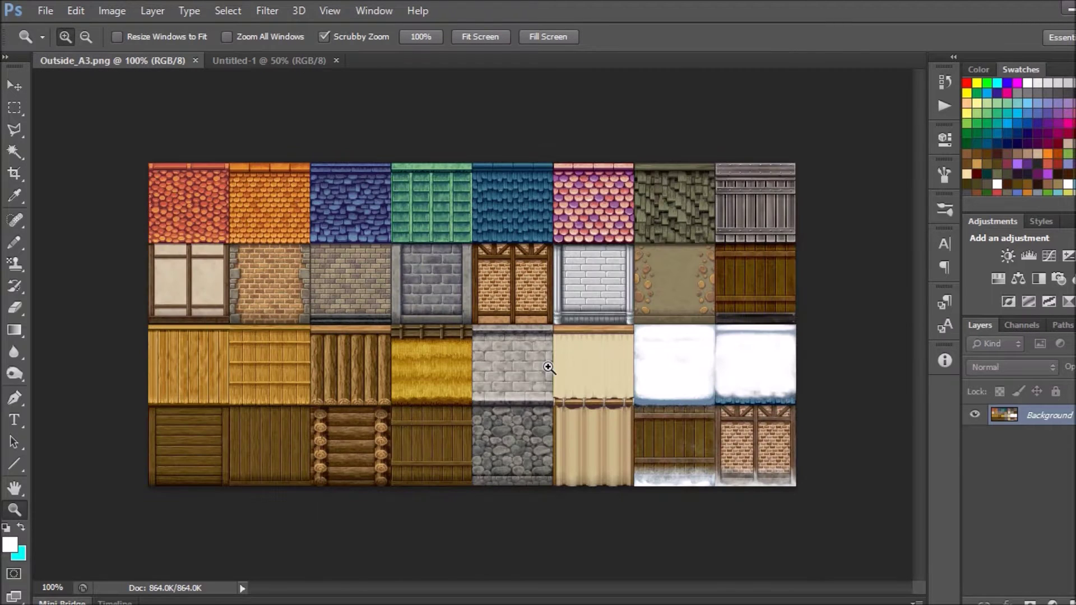
key("ctrl+apostrophe")
key("m")
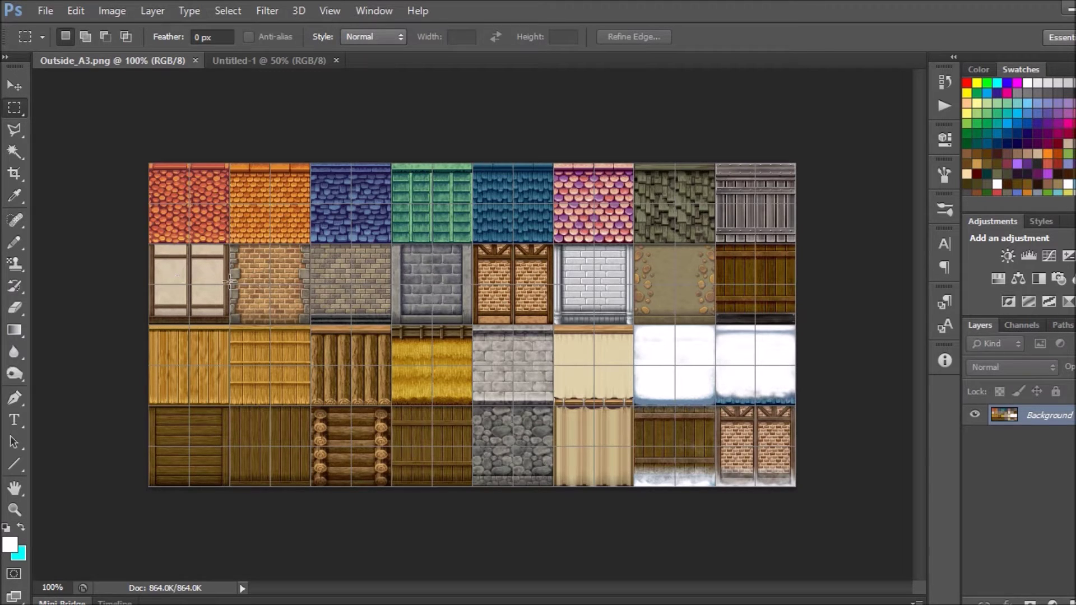
Copy the 96×96 grey stone wall tile from Outside_A3 into Untitled-1 as a new layer.
left_click_drag(470, 324, 399, 245)
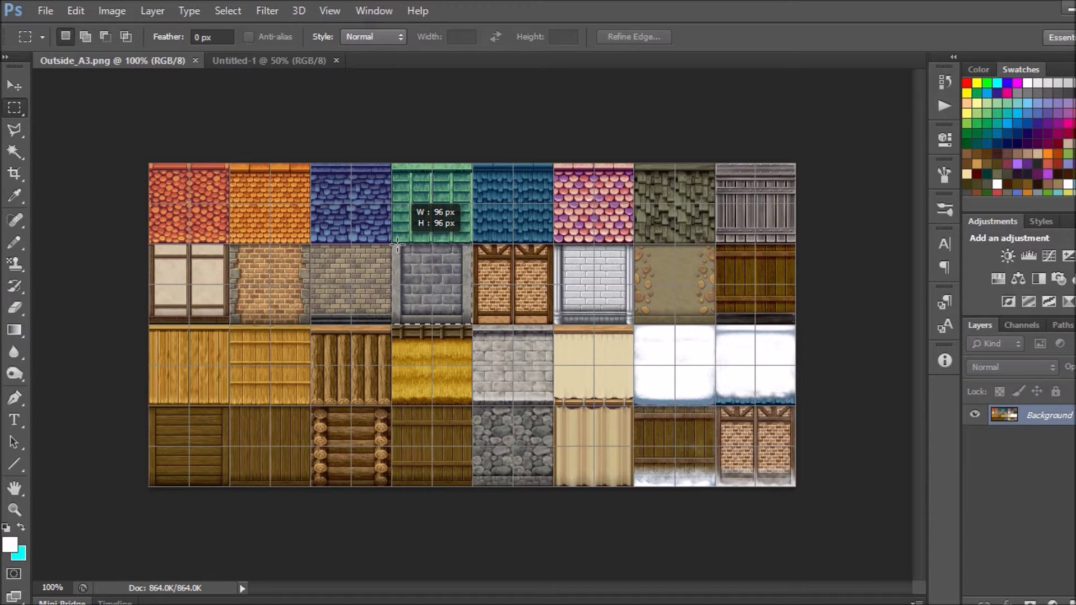
key("v")
left_click_drag(430, 261, 391, 170)
left_click_drag(439, 251, 531, 204)
Move the stone tile up one grid cell onto the grid lines, then zoom out.
key("z")
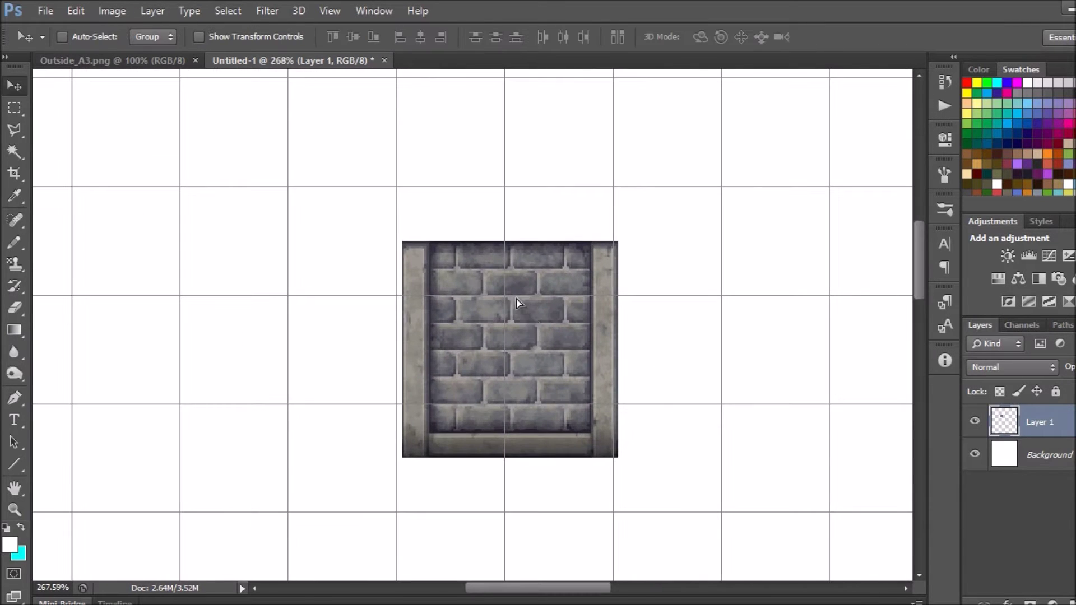
left_click_drag(515, 299, 510, 246)
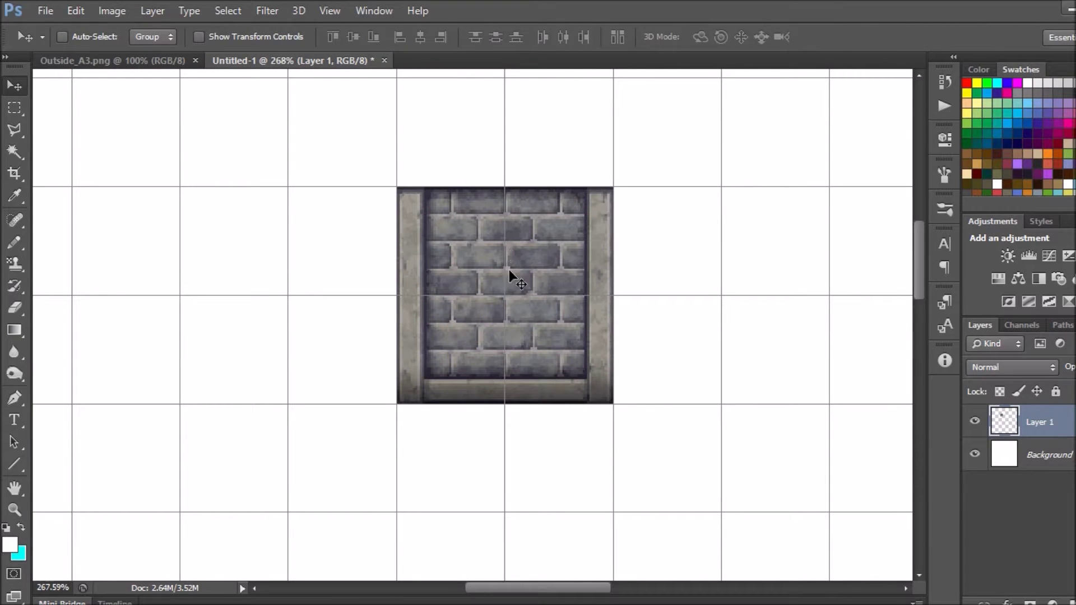
left_click_drag(509, 271, 511, 267)
key("z")
left_click_drag(647, 320, 597, 330)
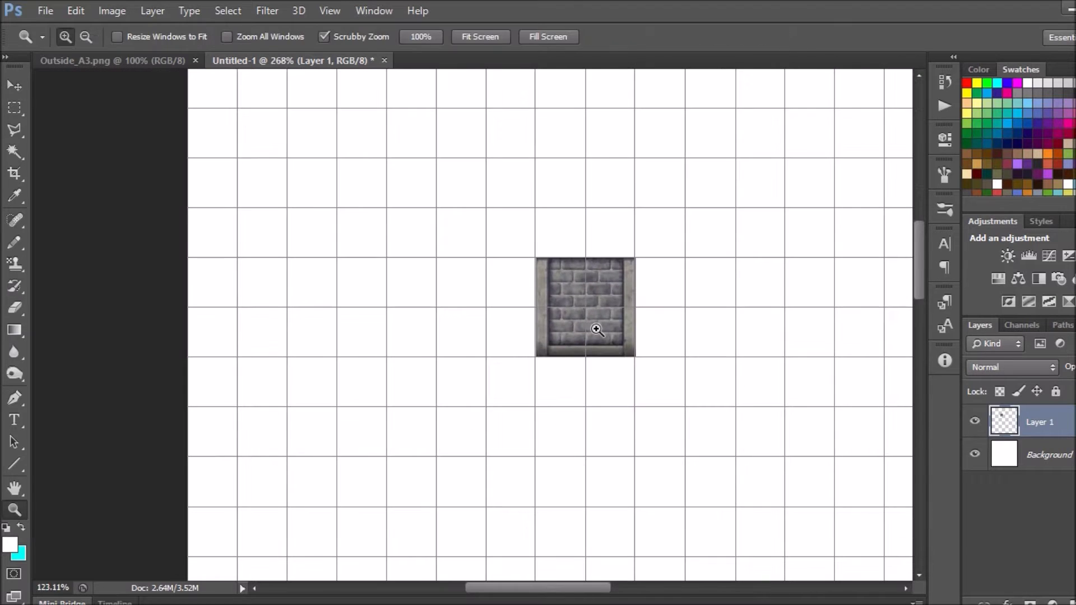
mouse_move(654, 376)
left_mouse_down()
mouse_move(456, 312)
mouse_move(485, 304)
left_mouse_up()
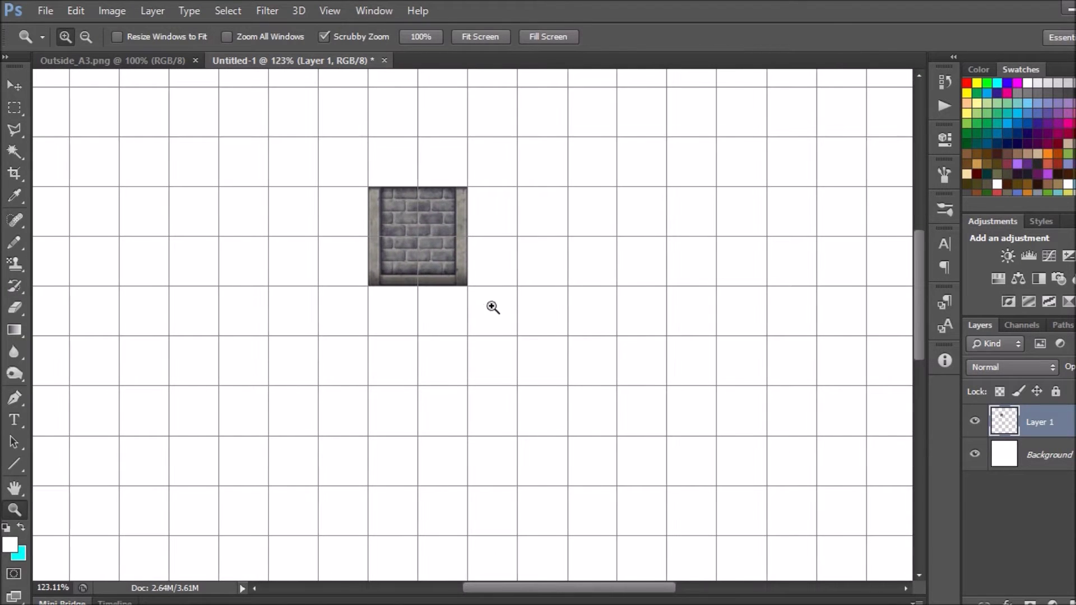
Add a centred note below the tile on auto-tiling's 24-pixel edges and repeating 48-pixel middle.
key("t")
left_click(416, 368)
type("Auto-tiling takes 24 pixels from each dide.")
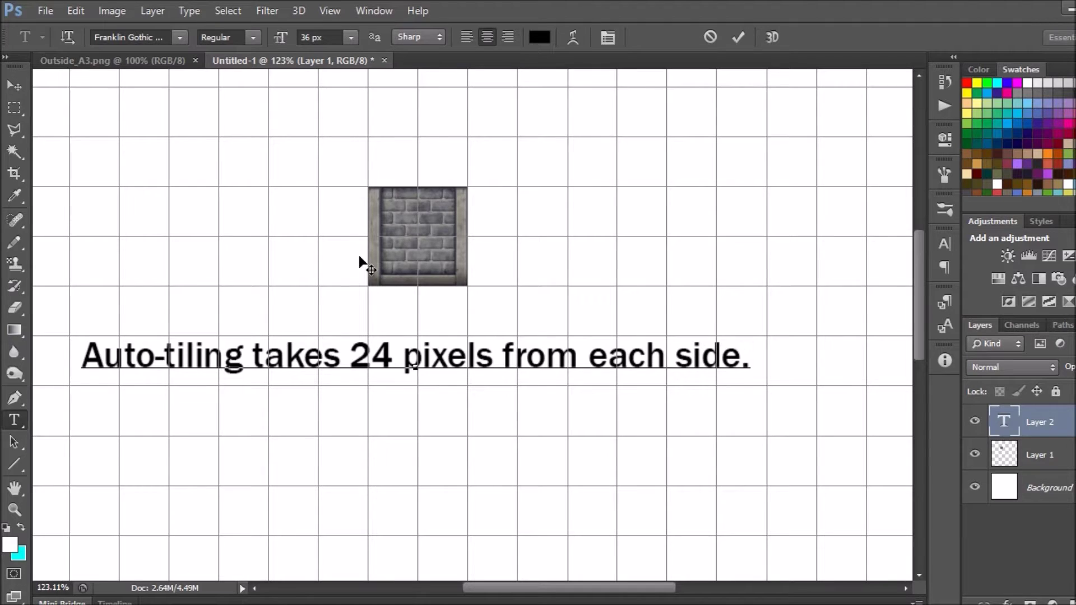
type("akes ")
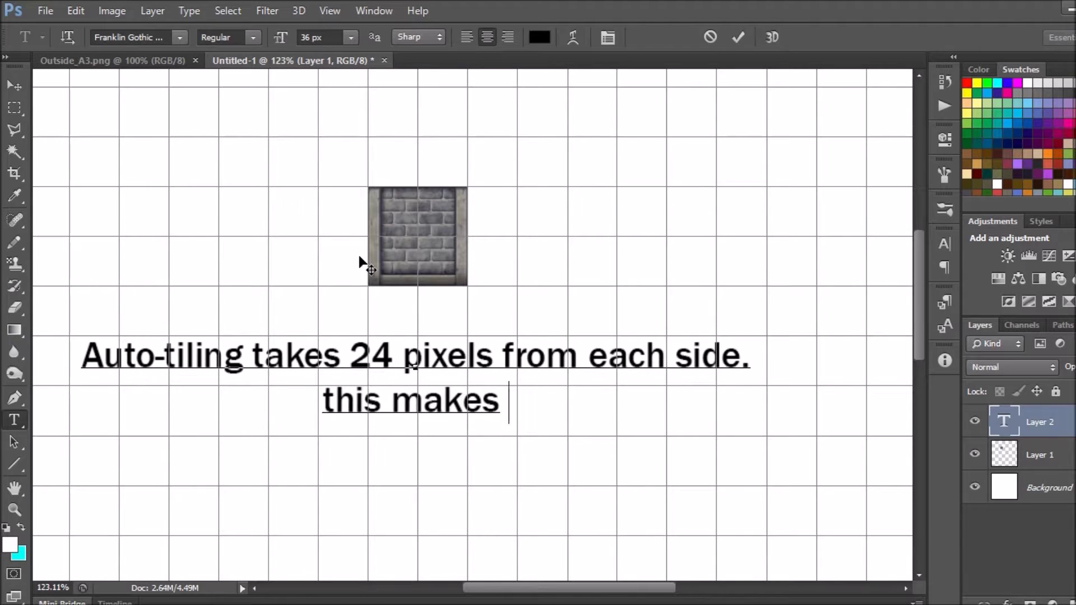
type("the edge of the wall.")
type("s in the middle with the repeating pattern")
key("Return")
type("els.")
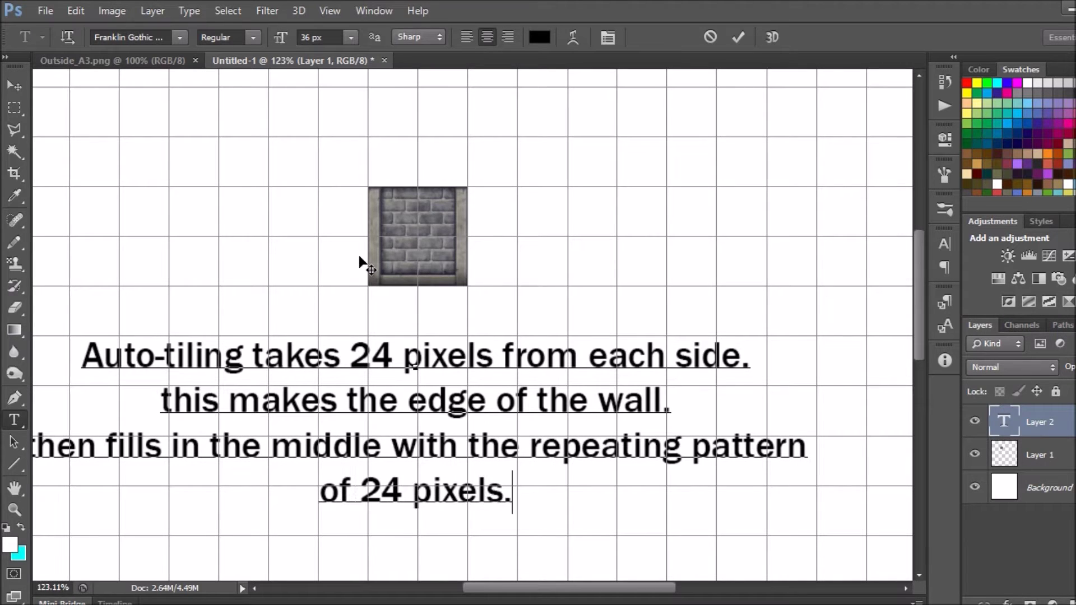
key("BackSpace")
key("BackSpace")
key("BackSpace")
key("BackSpace")
key("BackSpace")
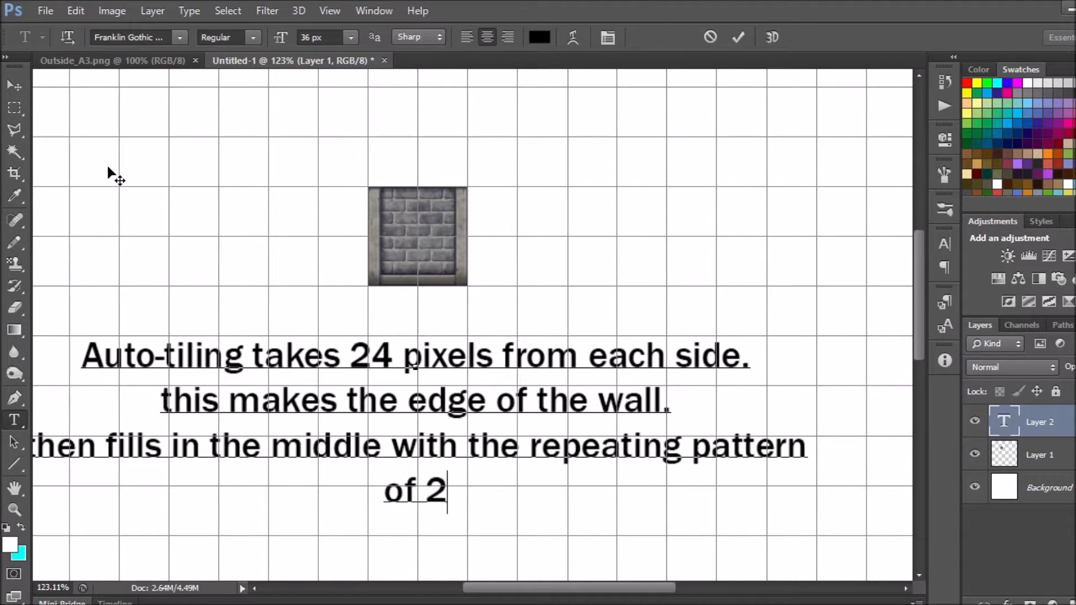
type("48*pixels!")
Copy the wall tile's left edge strip and middle strip onto separate layers.
left_click_drag(389, 212, 432, 380)
left_click_drag(515, 373, 516, 206)
key("ctrl+j")
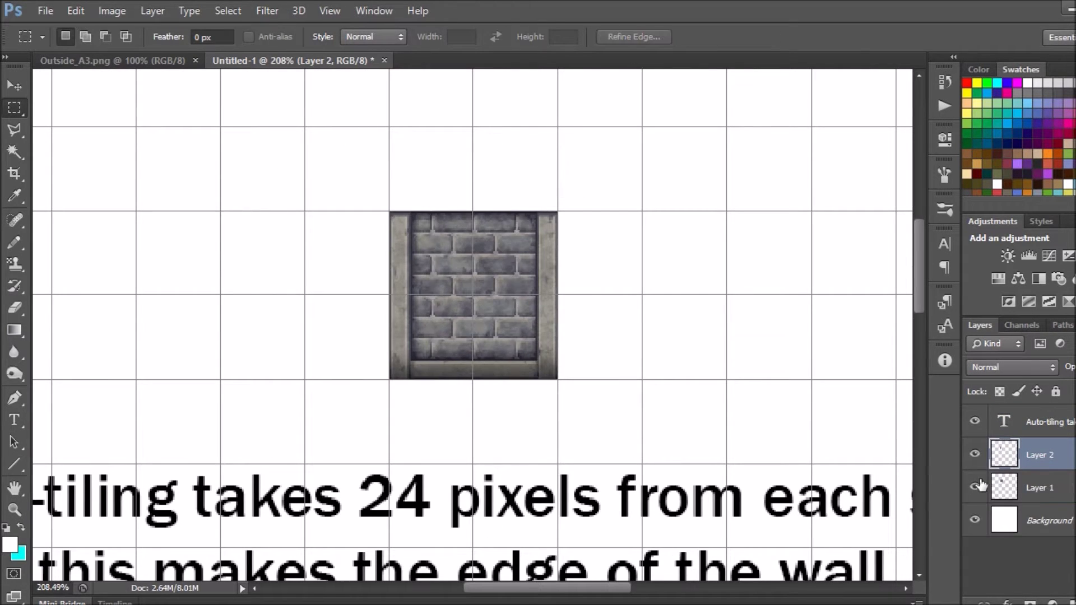
left_click(1036, 488)
left_click_drag(403, 212, 487, 380)
left_click_drag(456, 246, 483, 246)
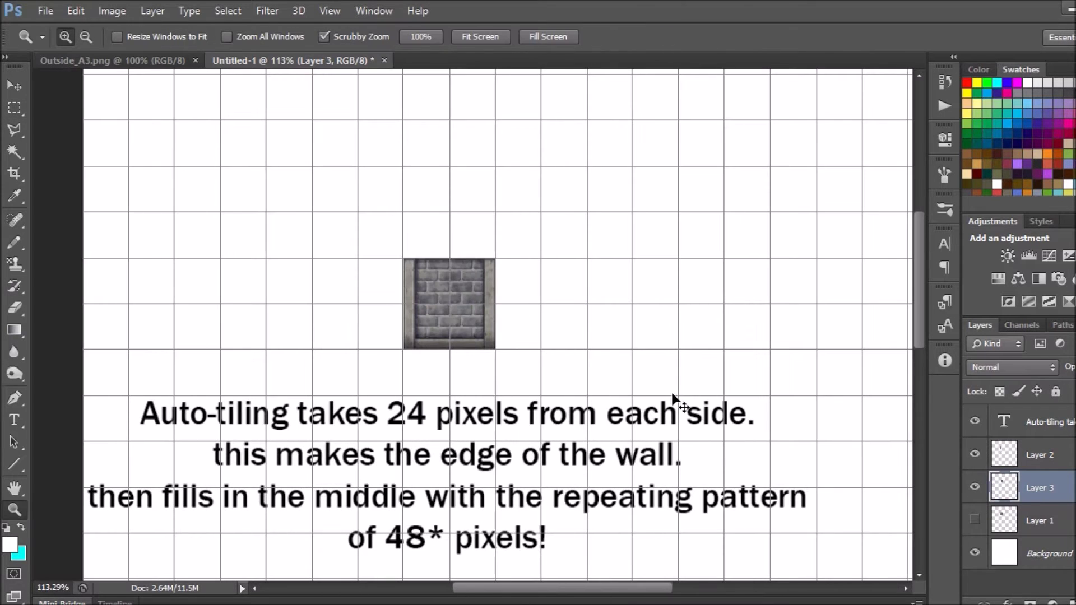
Repeat the middle strip rightward and move the edge column to the wall's new right end.
key("v")
mouse_move(465, 303)
left_mouse_down()
mouse_move(547, 302)
mouse_move(631, 327)
left_mouse_up()
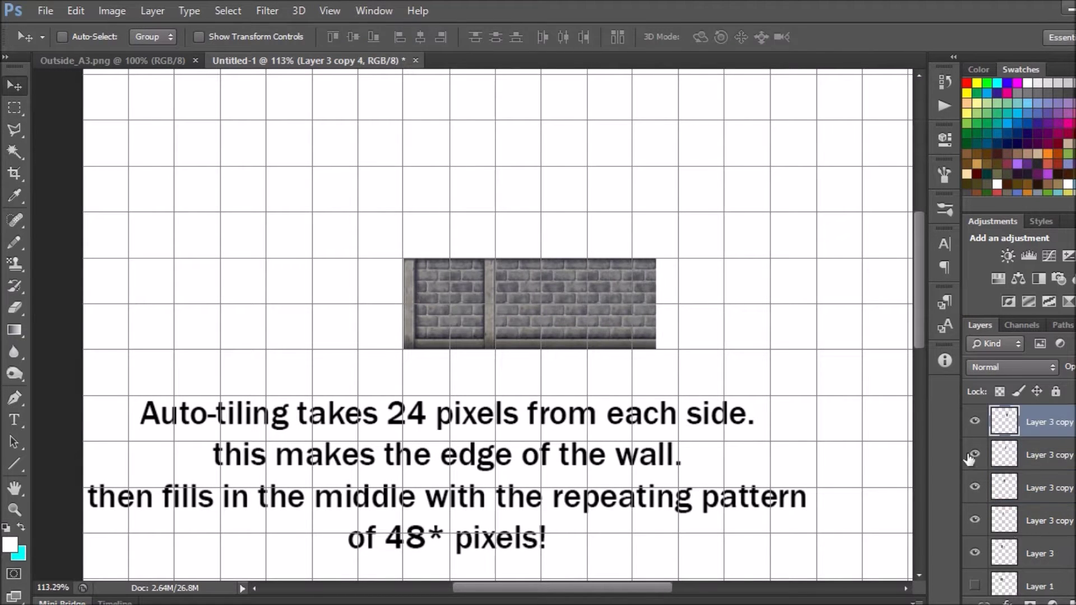
left_click(1037, 454)
left_click_drag(476, 241, 659, 247)
type("The same is")
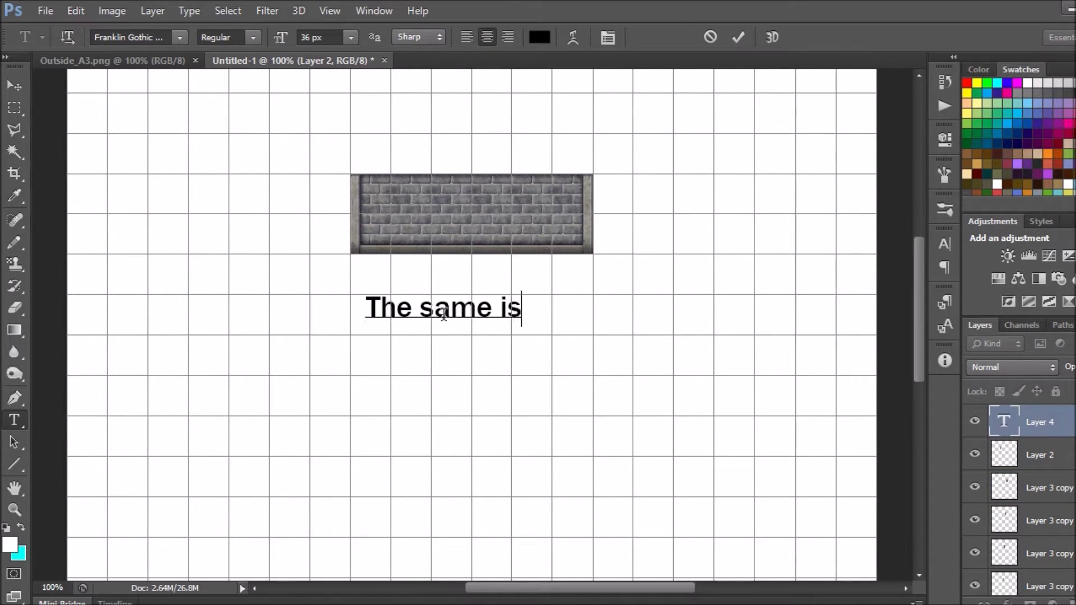
Finish the caption 'The same is true vertically!' and start a new text line below the wall.
type("true verticallu")
key("BackSpace")
type("y!")
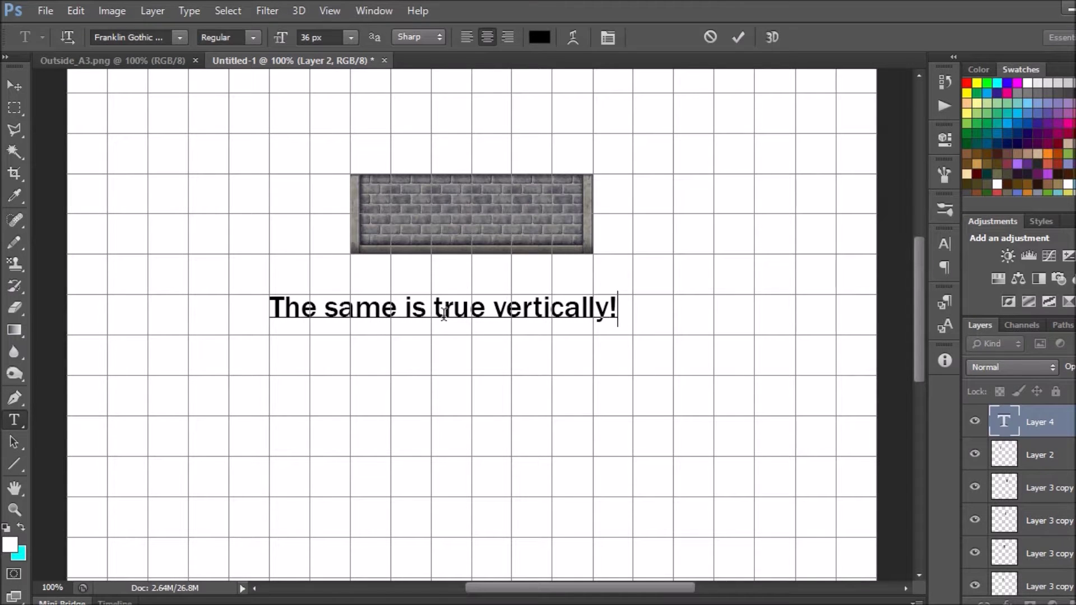
scroll(444, 372, "up", 1)
scroll(445, 372, "up", 1)
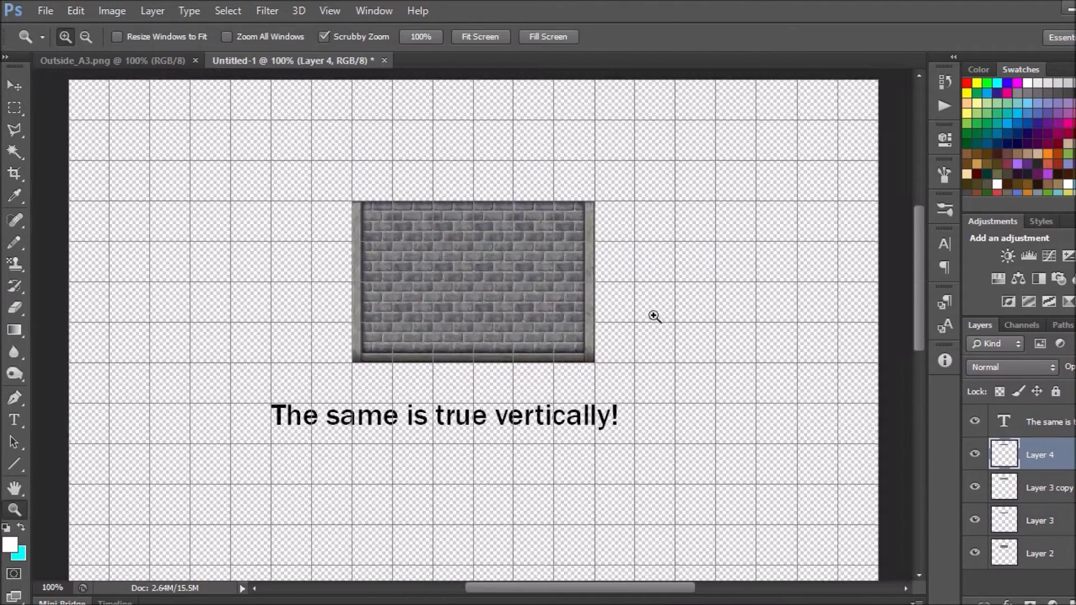
key("t")
left_click(406, 427)
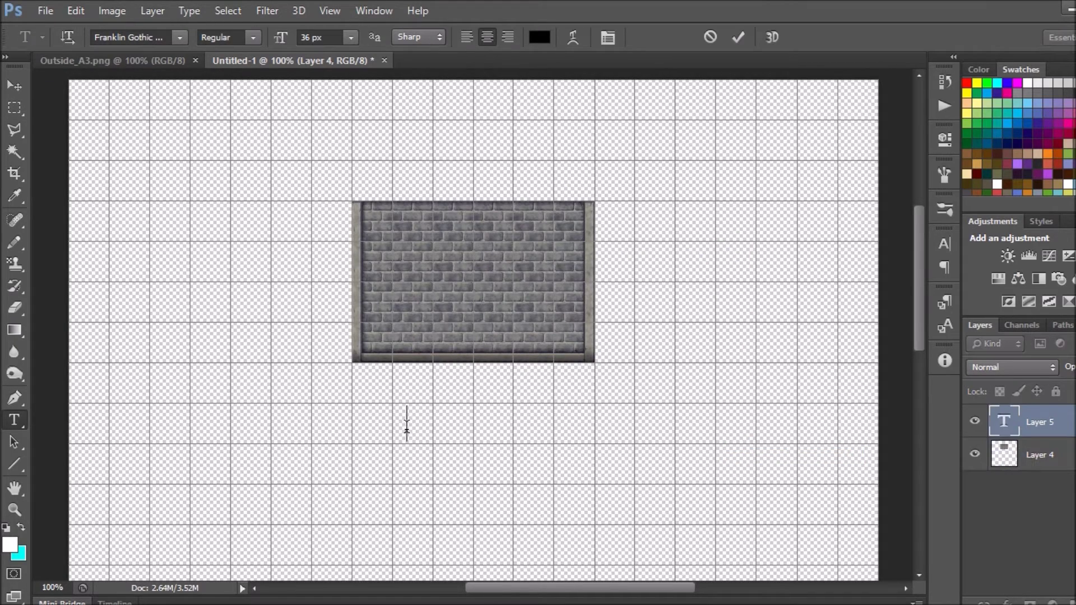
Type 'to make basic walls anyways.' into the caption, then delete the old caption.
type("That’s howto make basic walls an")
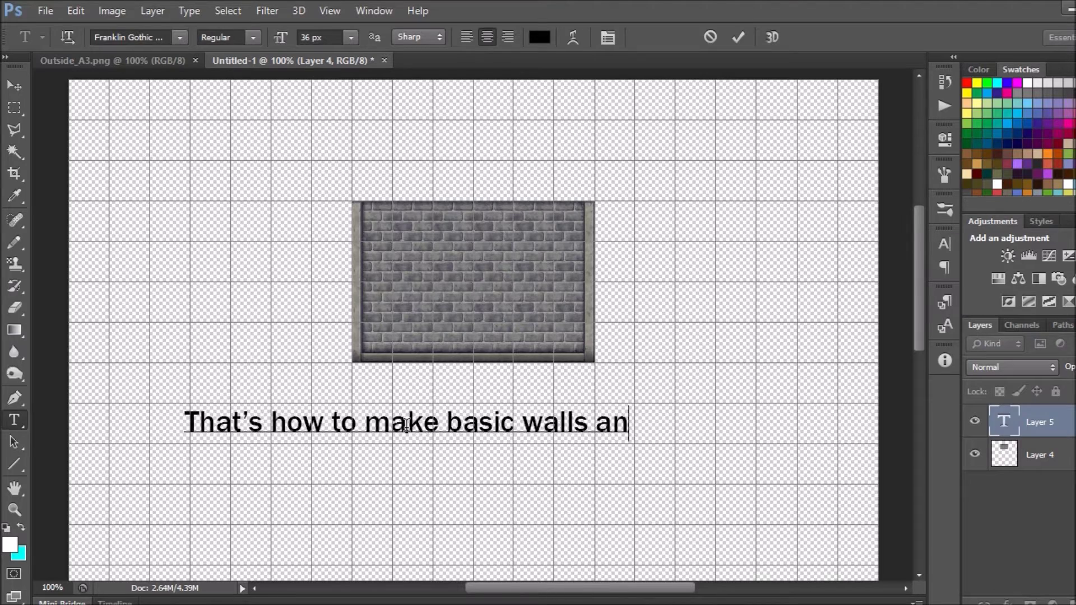
type("yways.")
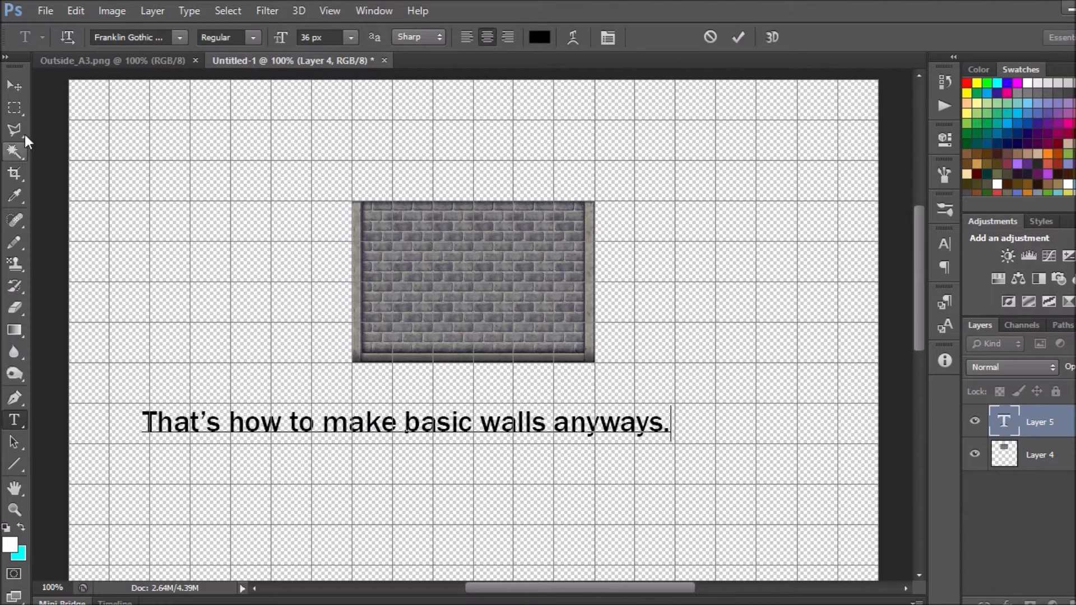
left_click(14, 85)
key("ctrl+z")
scroll(525, 312, "up", 1)
scroll(525, 311, "down", 4)
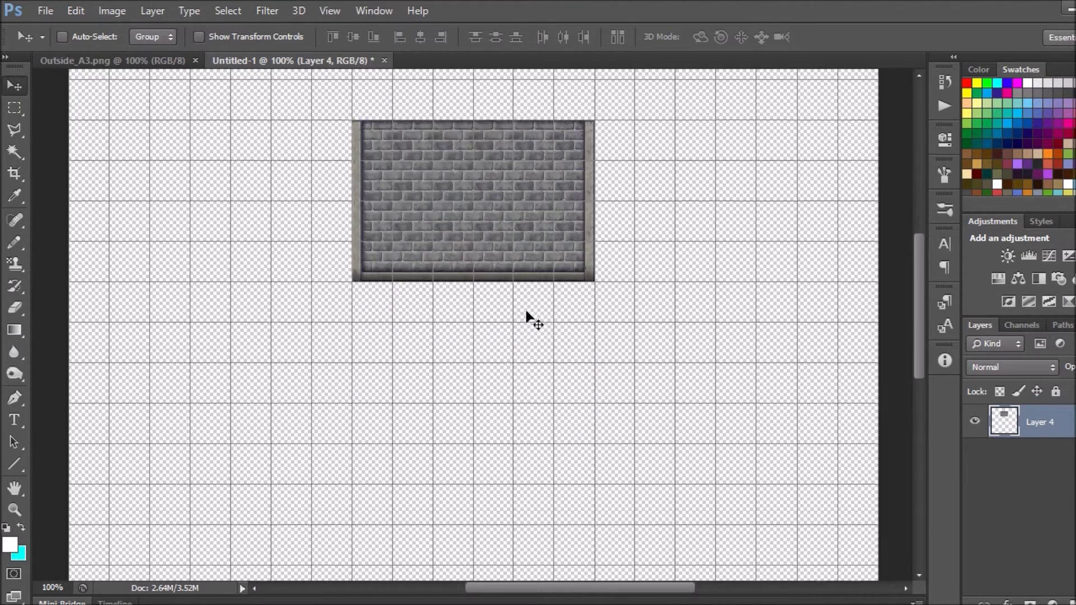
Write the new caption 'Let's add another floor that looks different'.
key("ctrl+z")
type("Let’s add")
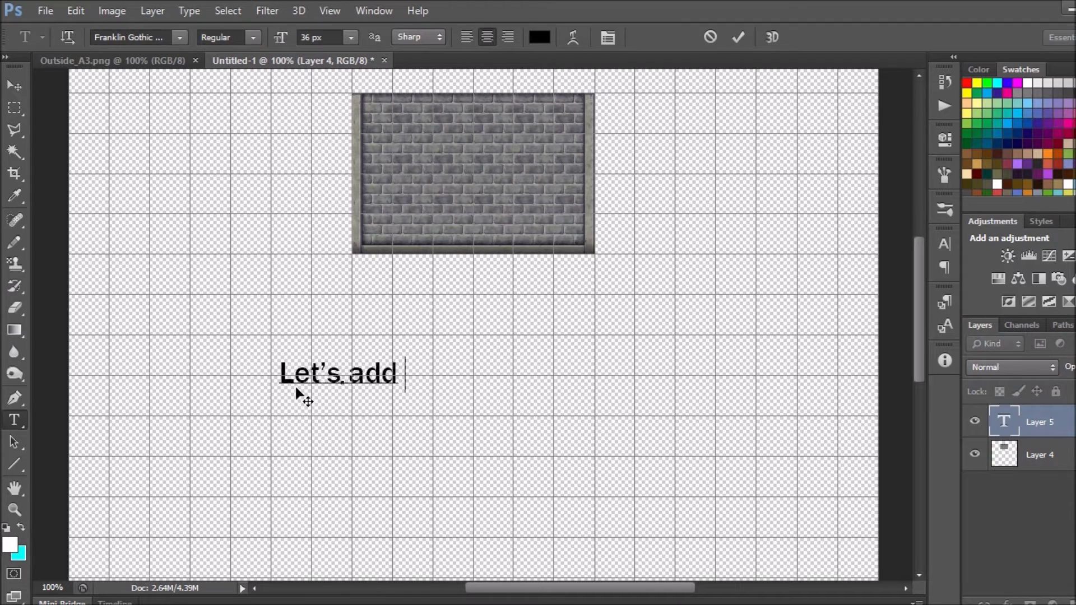
type("another floor that looks differenty")
key("BackSpace")
key("Return")
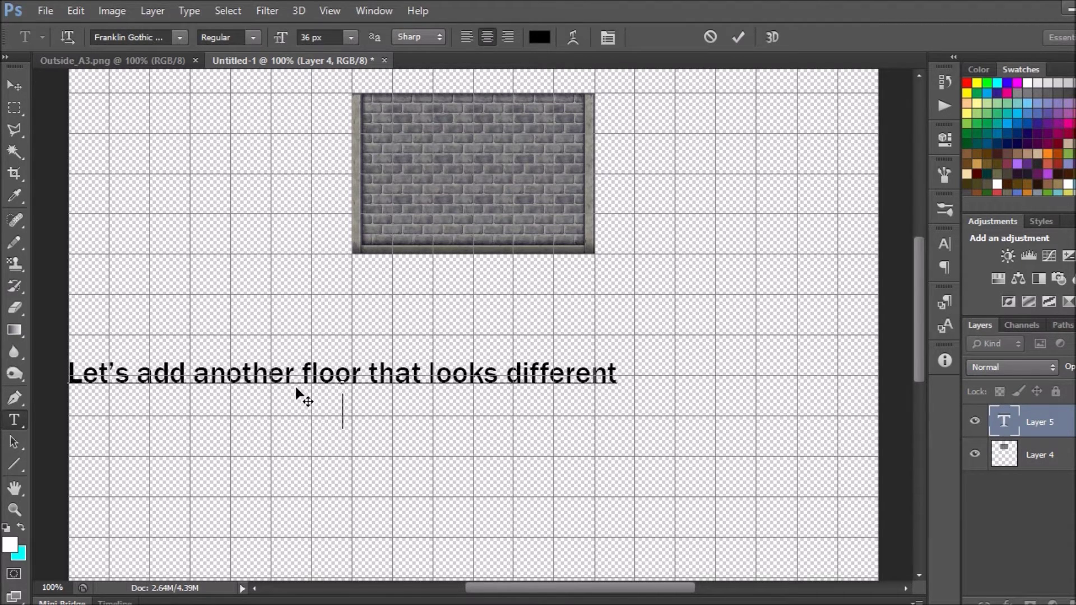
key("ctrl+Return")
Move the caption to the canvas bottom and shift the stone wall down one row.
key("v")
left_click_drag(381, 387, 480, 533)
left_click_drag(560, 235, 560, 276)
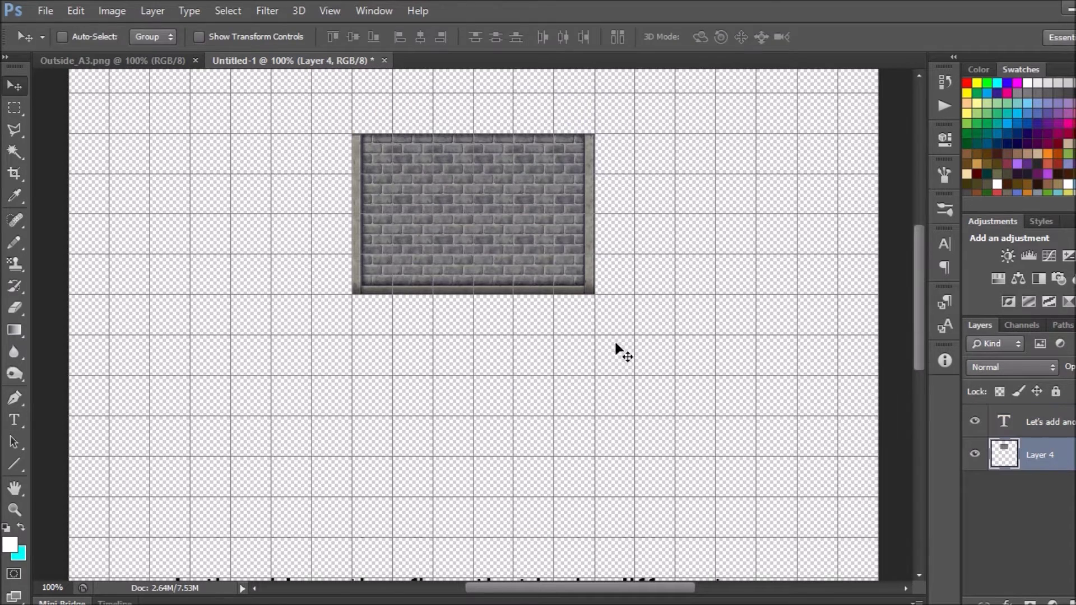
Cut the wall's top strip onto its own hidden layer and select a wall band to remove.
key("m")
left_click_drag(354, 209, 354, 132)
key("ctrl+shift+j")
left_click(975, 454)
left_click_drag(594, 221, 349, 269)
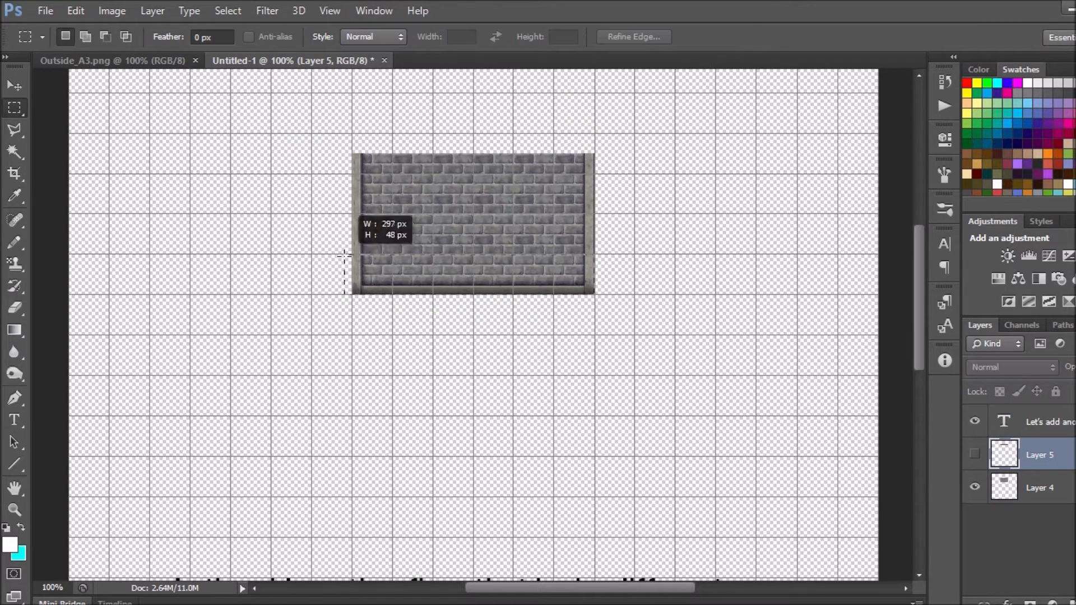
Delete a band of the stone wall and show the top wall strip again.
left_click_drag(406, 252, 406, 203)
key("Delete")
left_click(975, 454)
right_click(1034, 454)
Bring Outside_A3's window tile into Untitled-1 and duplicate it into a six-panel timber row.
left_click(112, 61)
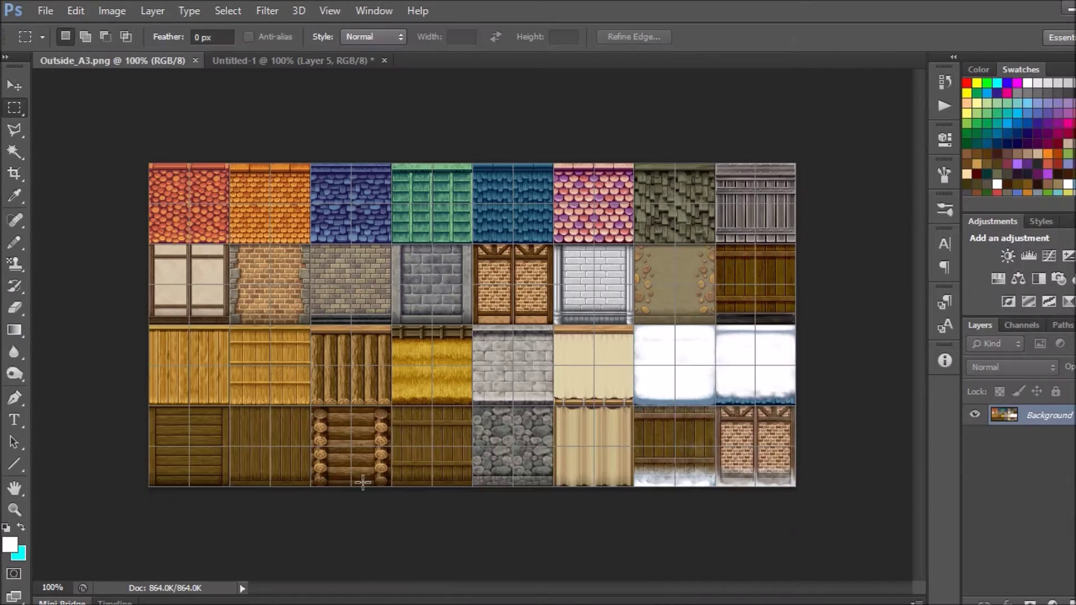
left_click_drag(208, 274, 229, 322)
mouse_move(224, 314)
left_mouse_down()
mouse_move(305, 64)
mouse_move(444, 276)
mouse_move(374, 309)
left_mouse_up()
key("m")
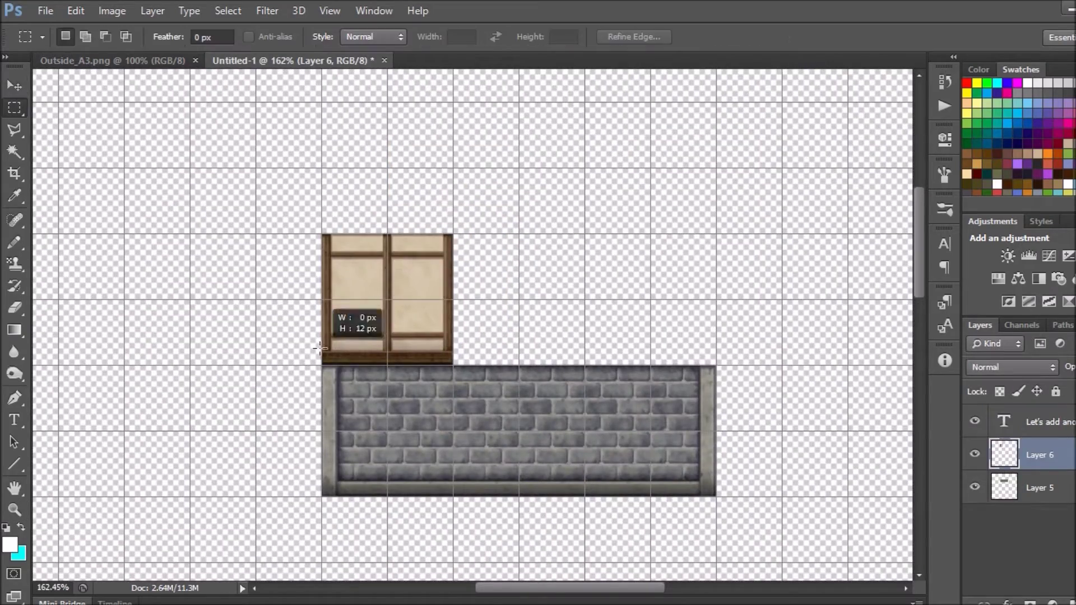
key("v")
left_click_drag(396, 263, 581, 293)
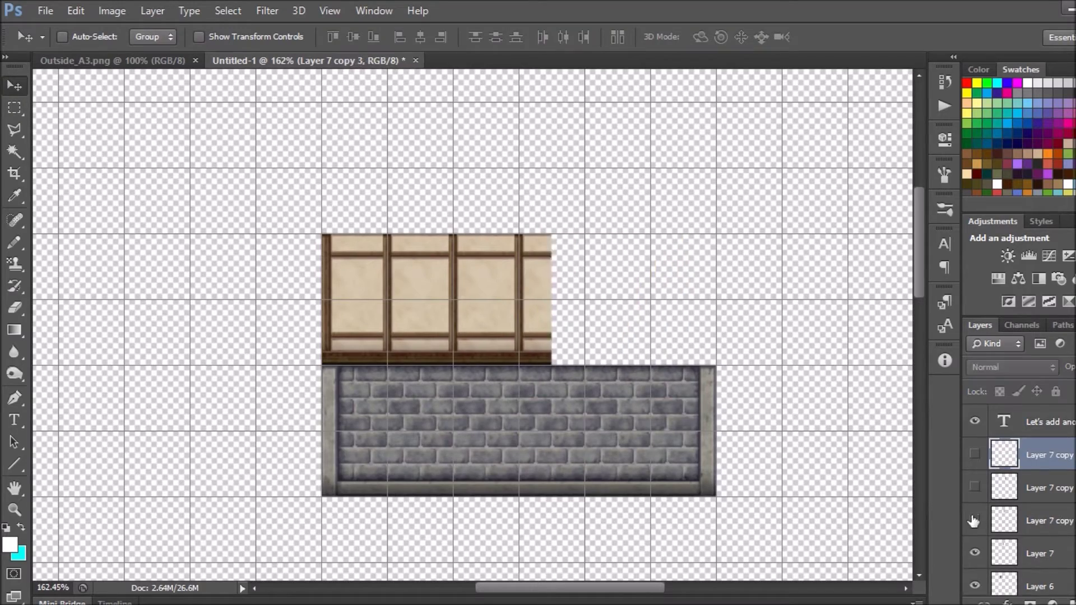
left_click(1037, 579)
key("m")
left_click_drag(452, 364, 418, 230)
Merge the window panels into one layer and view the image at 100%.
key("z")
right_click(636, 346)
left_click(653, 370)
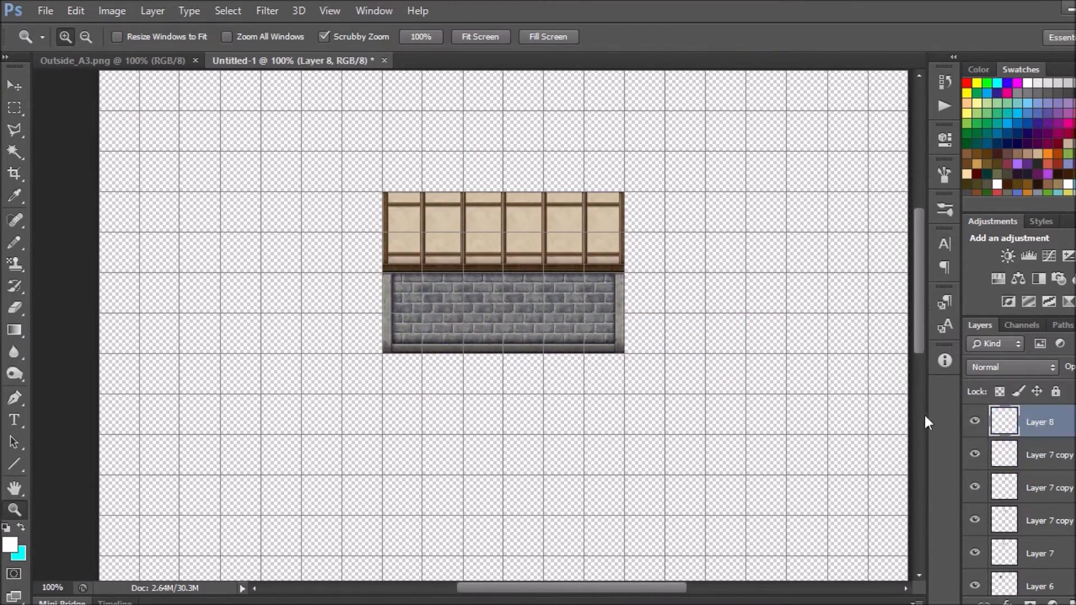
scroll(583, 318, "down", 3)
Start a caption below the building: 'Now we have a stone base, with a wooden…'.
key("t")
left_click(405, 365)
type("have a stone base, with a wooden")
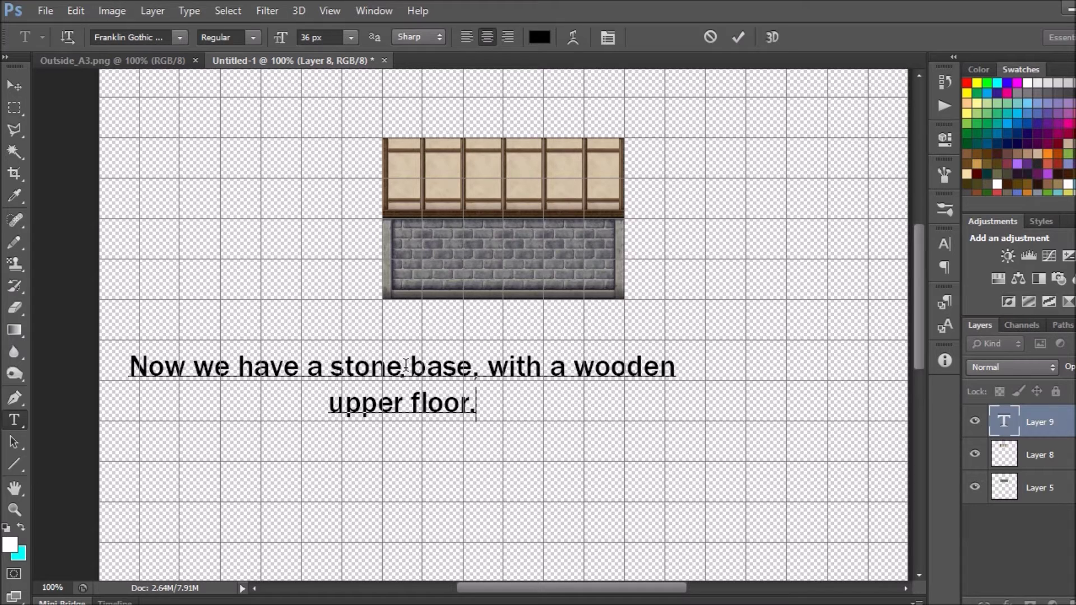
Continue the caption: it looks a bit off, so 'Let's add some support beams to give it depth.'.
type("ooks a bit off.")
type("Let’s add so")
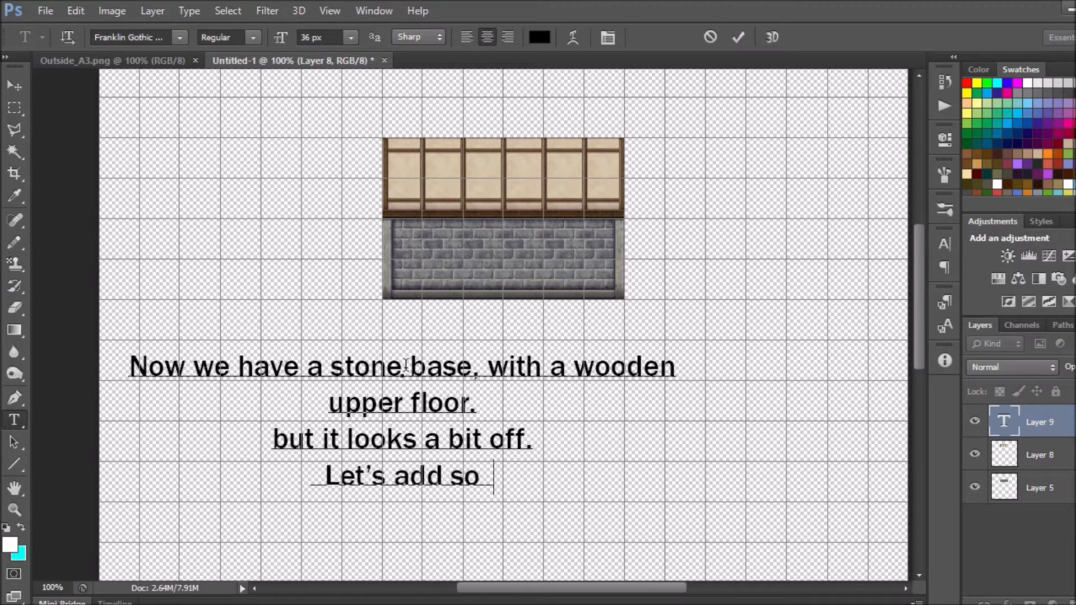
type("me support beams to give it depth.")
Move the caption lower and right, then open the Outside_B.png tileset.
left_click(14, 86)
left_click_drag(556, 405, 657, 442)
key("ctrl+o")
scroll(560, 281, "down", 3)
double_click(348, 442)
Zoom into Outside_B and add captions about editing the legs and 'needs shading!'.
key("z")
left_click(363, 157)
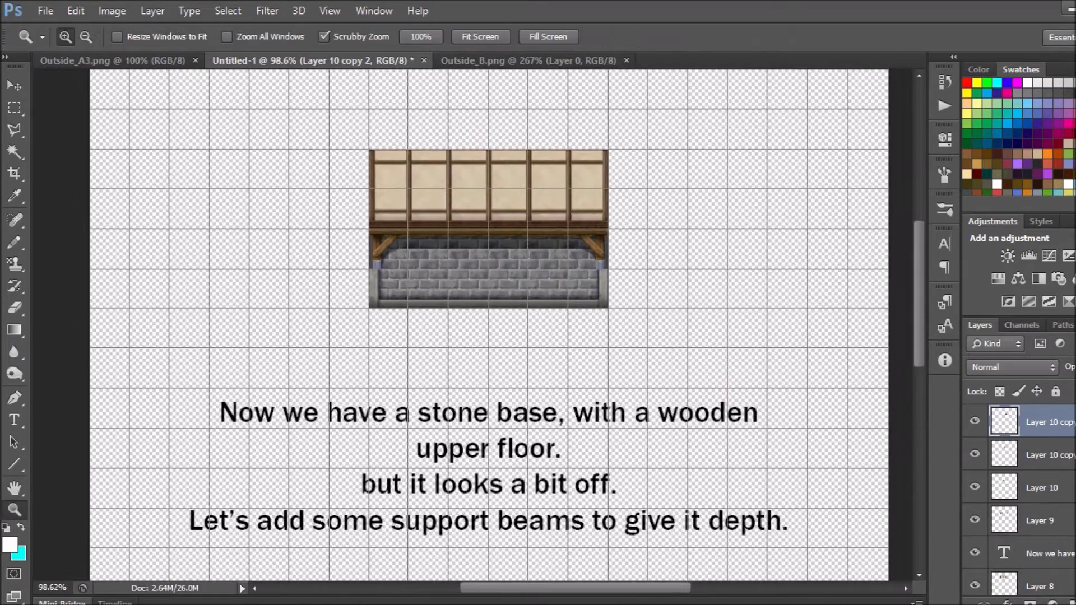
type("need a bit ofediting to make the legs.")
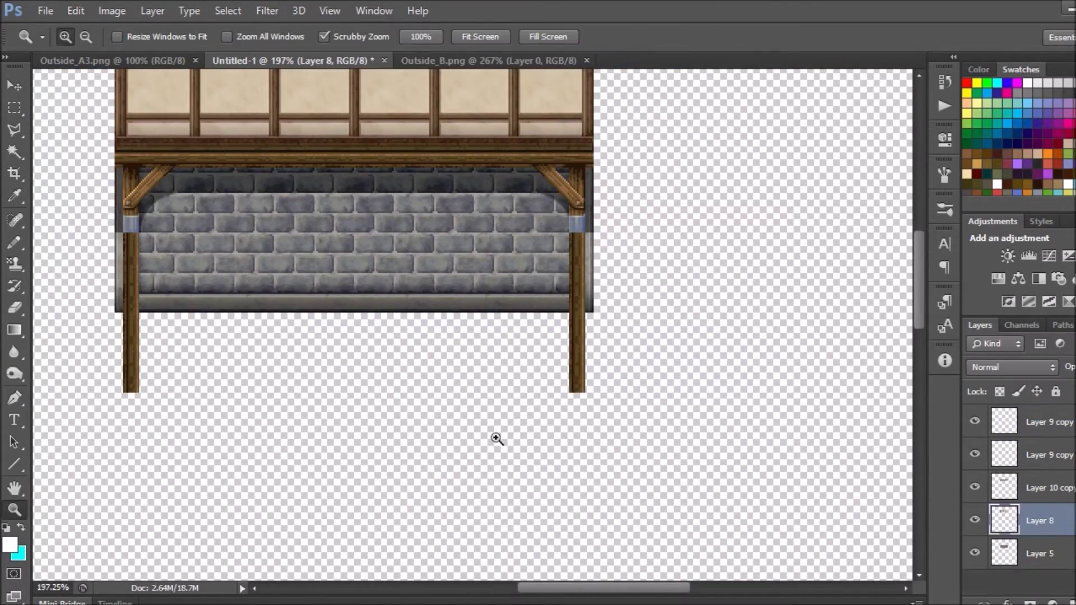
type("eds shading!")
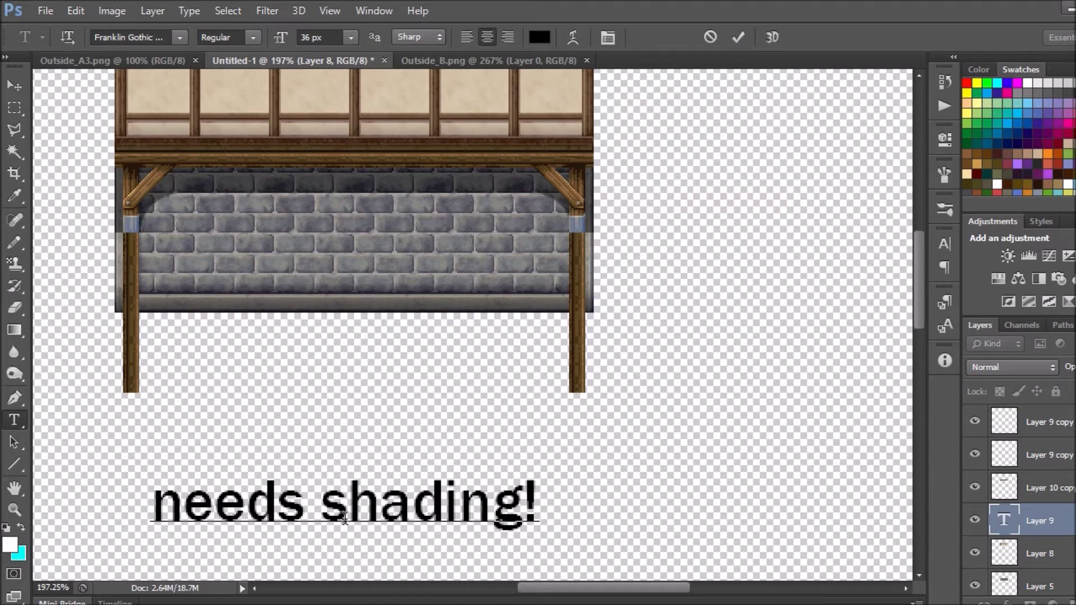
Commit the 'needs shading!' caption and add a new Shadows layer with a black Pencil.
left_click(16, 86)
key("ctrl+shift+alt+n")
type("Shadows")
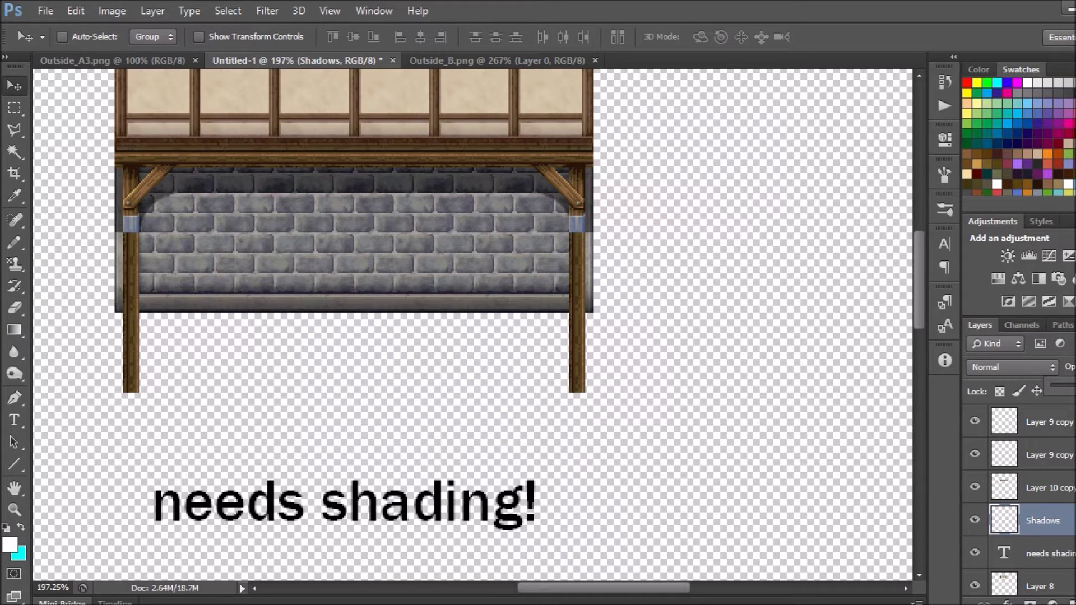
scroll(560, 253, "up", 5)
key("b")
left_click(603, 197, "alt")
scroll(592, 462, "down", 3)
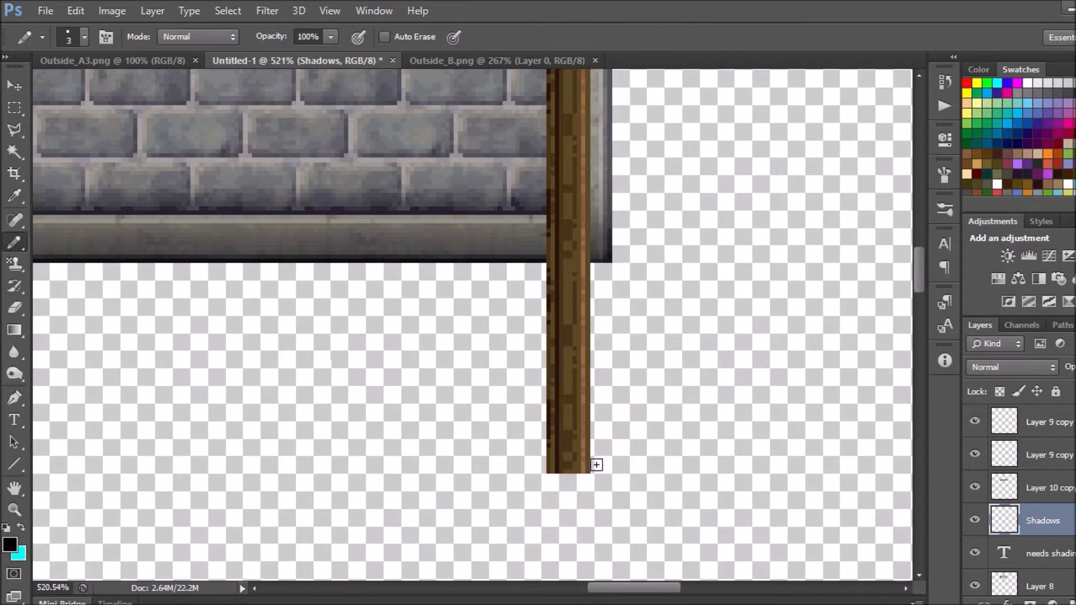
scroll(551, 481, "down", 5)
scroll(592, 491, "up", 5)
Paint dark shadow pixels beside the posts and under the wall, erasing stray pixels.
key("e")
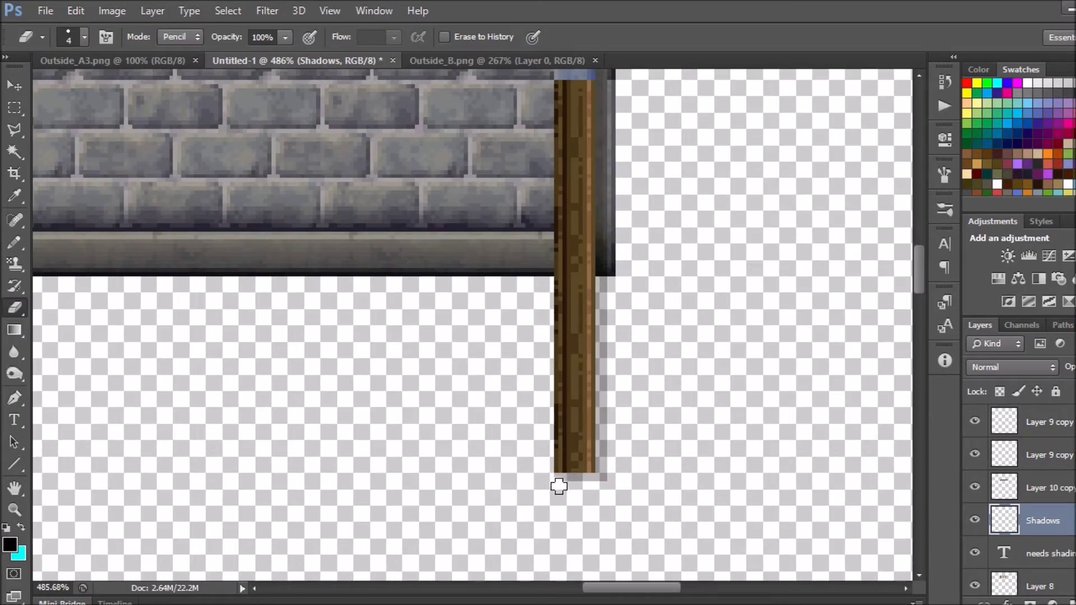
scroll(559, 486, "down", 5)
scroll(667, 396, "up", 5)
scroll(668, 396, "up", 2)
key("b")
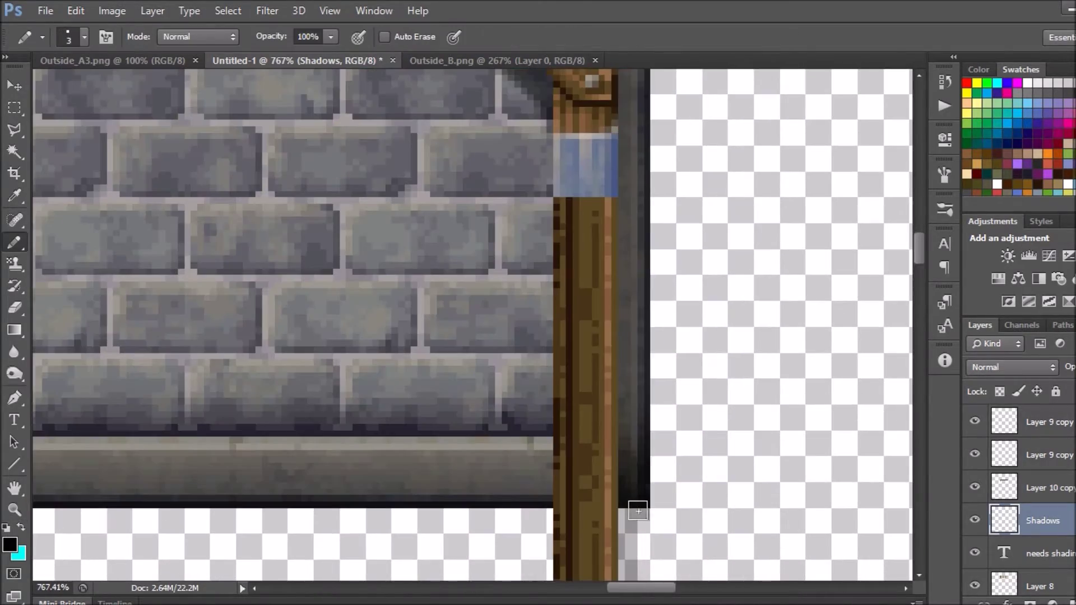
scroll(638, 505, "down", 3)
key("z")
scroll(649, 354, "down", 5)
scroll(256, 272, "up", 2)
scroll(213, 252, "down", 2)
scroll(213, 252, "down", 1)
scroll(269, 230, "up", 3)
Refine the shadow pixels up close near the left post, then view the whole building.
key("b")
key("z")
scroll(401, 224, "up", 8)
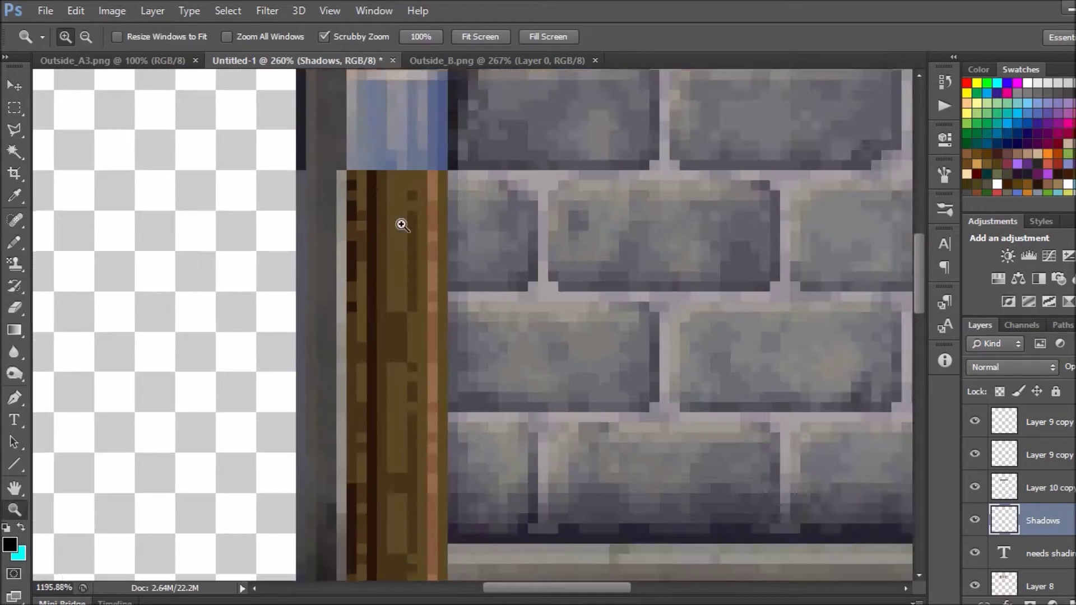
key("b")
key("z")
scroll(385, 348, "down", 8)
scroll(294, 334, "up", 3)
key("b")
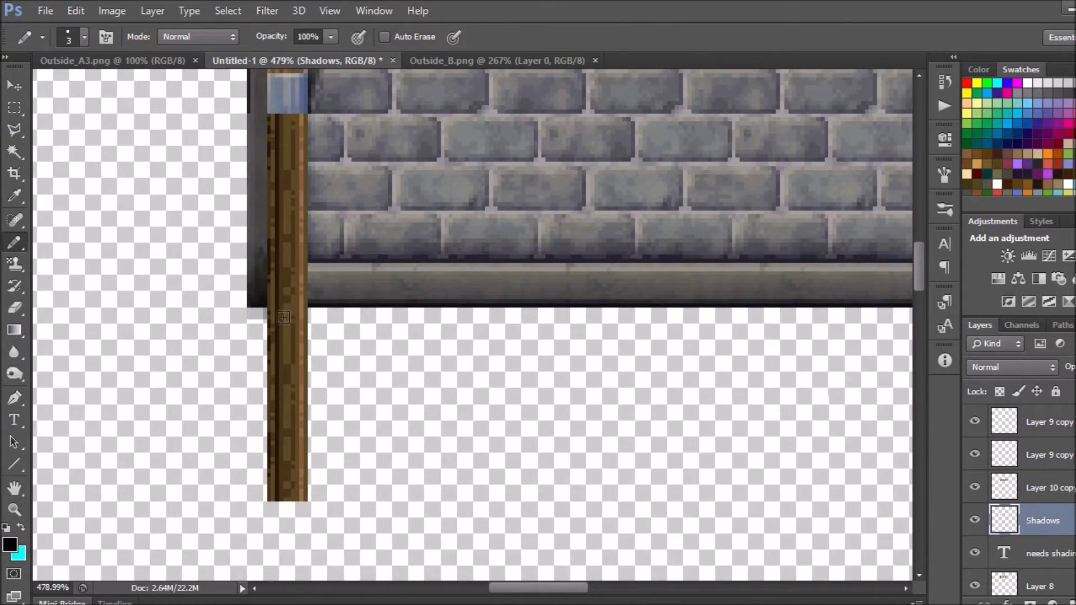
scroll(258, 312, "right", 5)
scroll(858, 358, "left", 10)
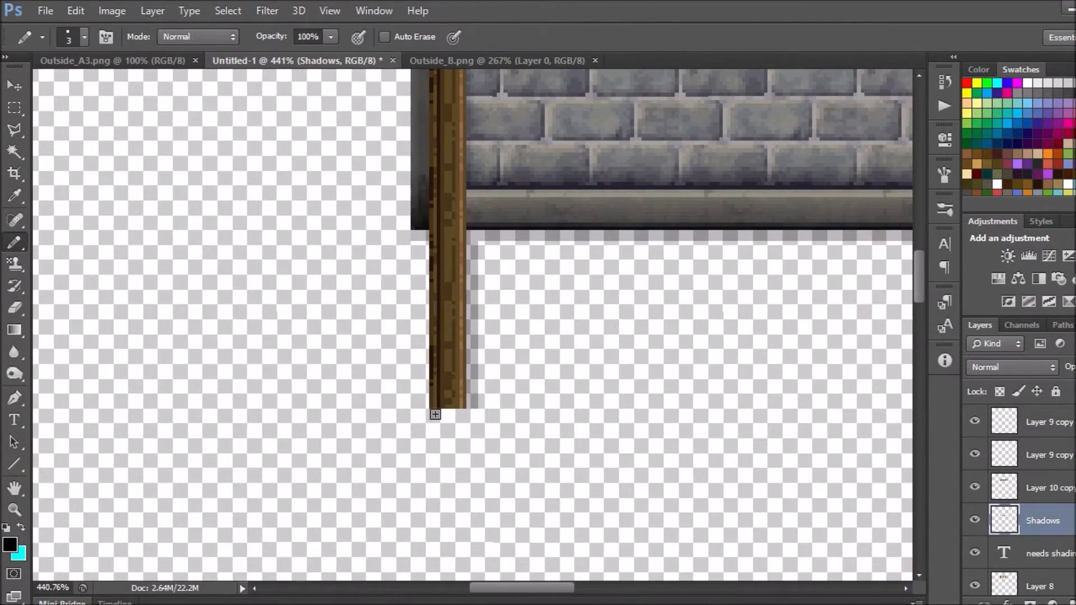
scroll(433, 414, "up", 3)
key("z")
scroll(355, 413, "down", 5)
scroll(427, 433, "down", 3)
Change the caption to 'Maybe something else at the bottom...'.
double_click(1004, 553)
scroll(445, 368, "up", 3)
type("something else at the bottom...")
left_click(14, 85)
Copy the blue post base from Outside_B and paste it into the building image.
key("ctrl+Tab")
key("m")
scroll(267, 321, "up", 4)
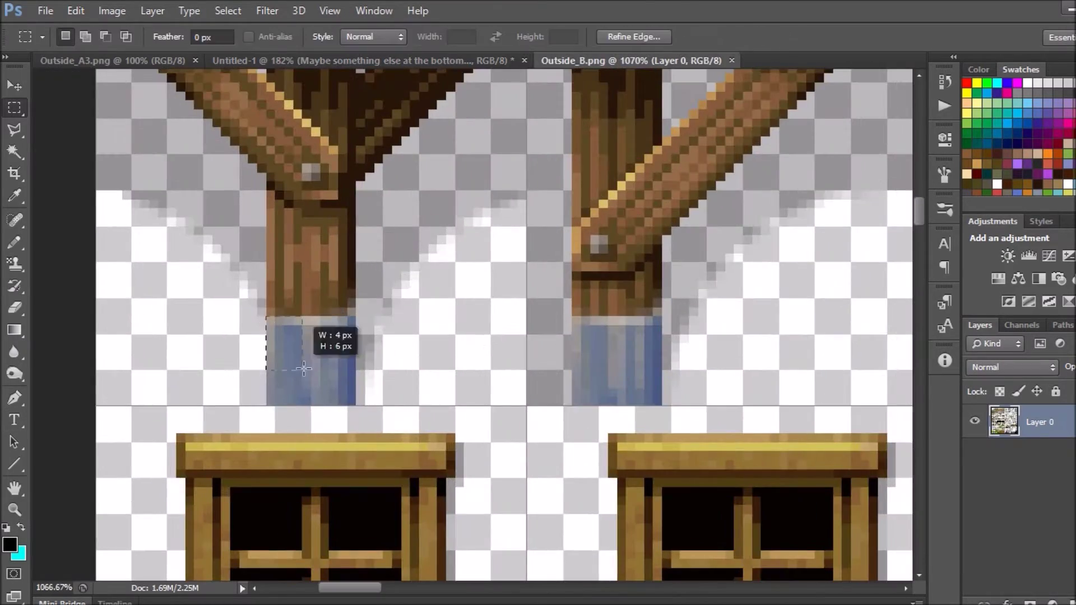
key("v")
key("ctrl+c")
key("ctrl+Tab")
key("ctrl+Tab")
key("ctrl+v")
scroll(277, 317, "up", 5)
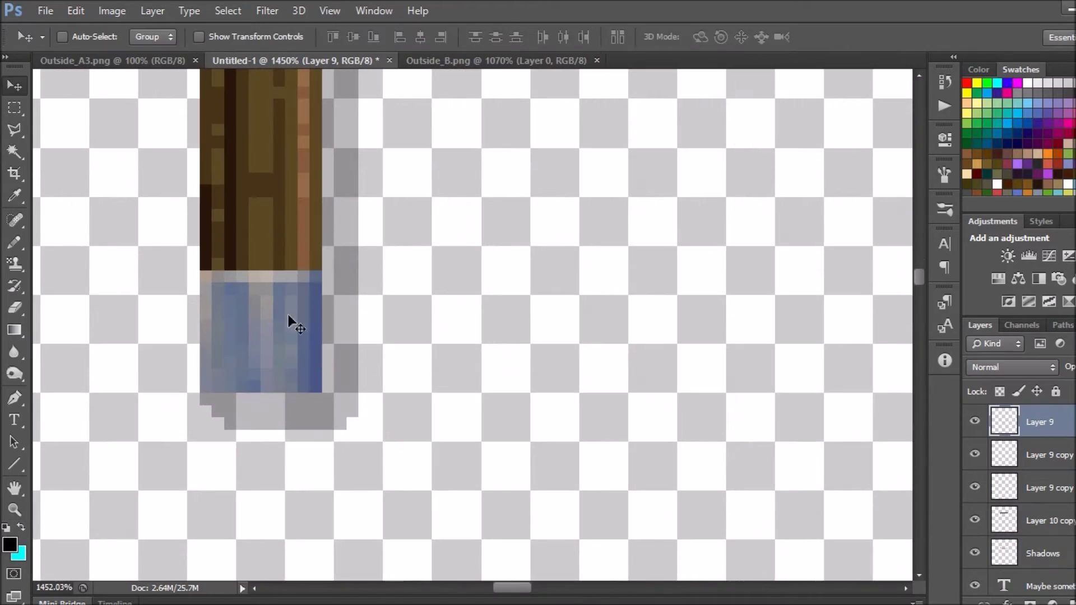
Duplicate the blue base onto the right post's foot and merge the copies.
key("z")
key("ctrl+0")
left_click_drag(423, 331, 571, 360)
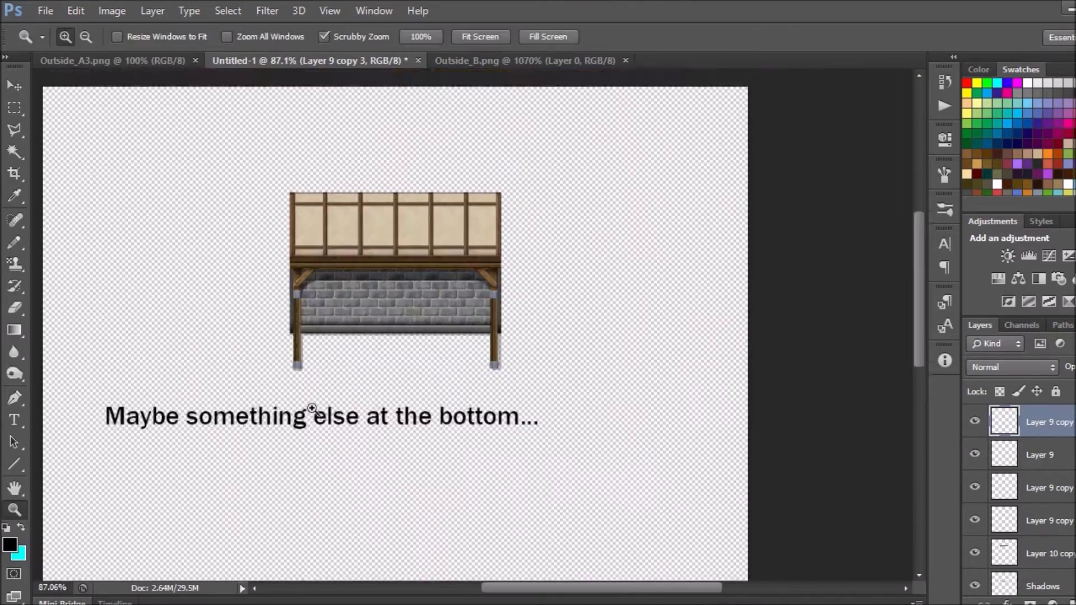
key("ctrl+e")
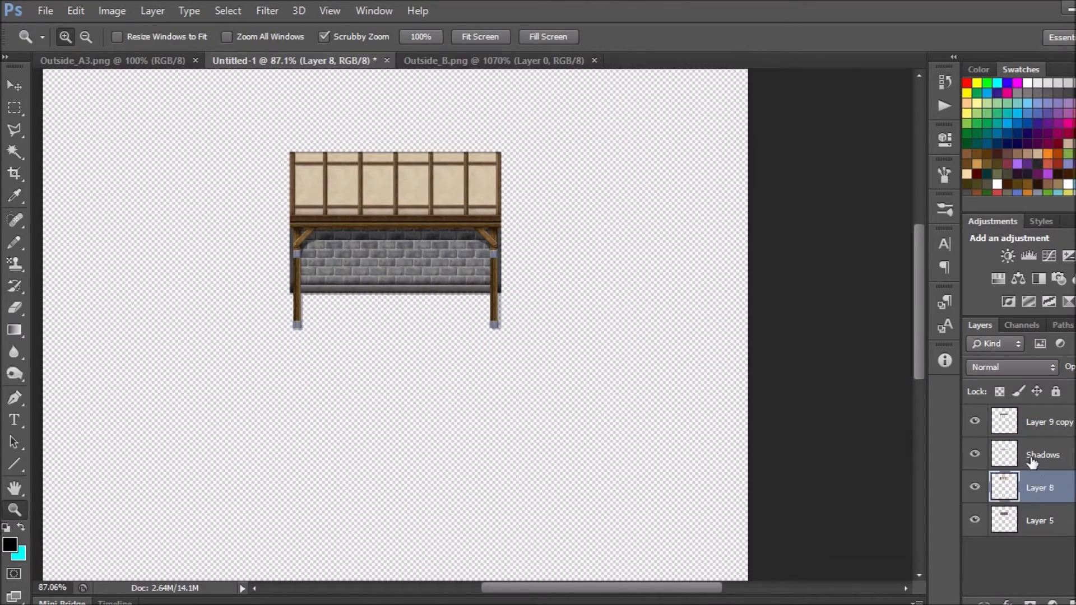
scroll(442, 373, "up", 2)
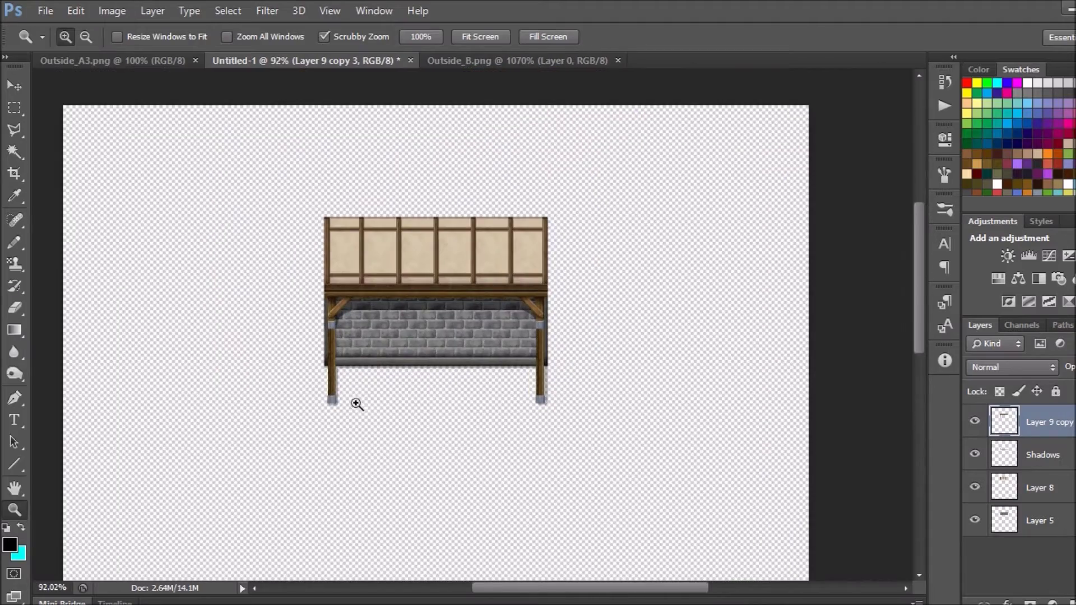
Begin a new caption below the building reading 'Noooooof!'.
key("t")
left_click(332, 413)
type("Now lets add a")
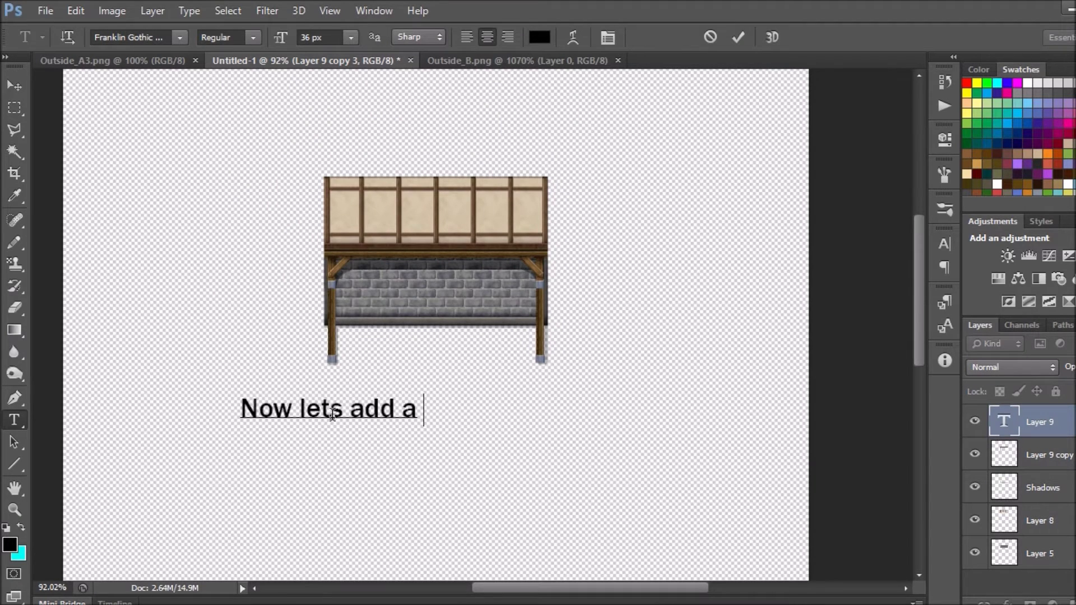
type("oooooof!")
Commit the roof caption and add the reminder 'Again, remember how to auto tile!'.
left_click(14, 85)
left_click(112, 60)
key("m")
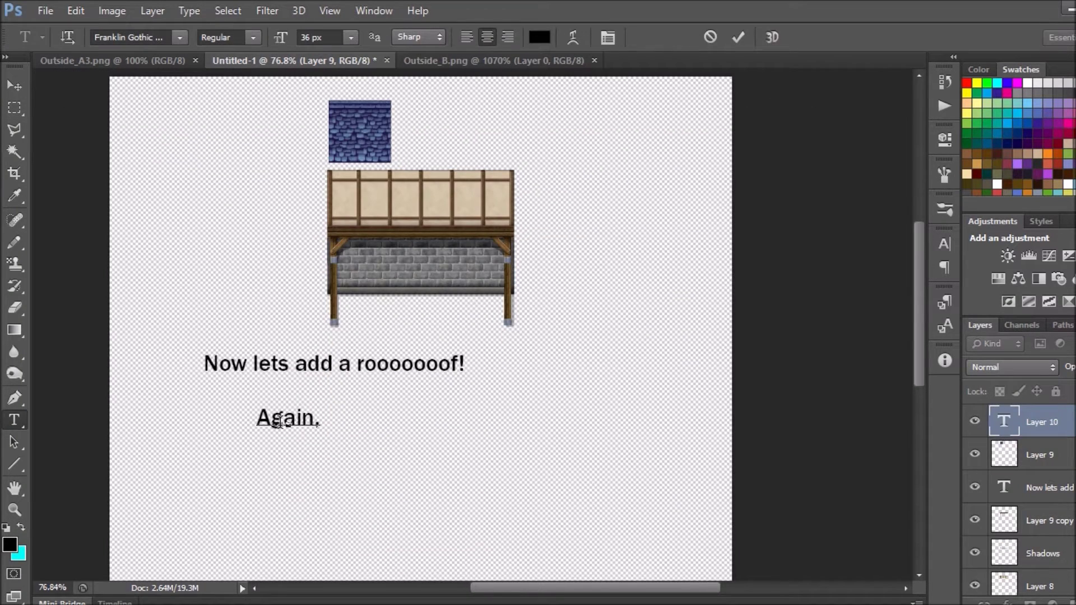
type("o tile!")
left_click(14, 85)
Align the blue roof tile to the grid, copy it one tile right, and merge the layers.
scroll(399, 153, "up", 5)
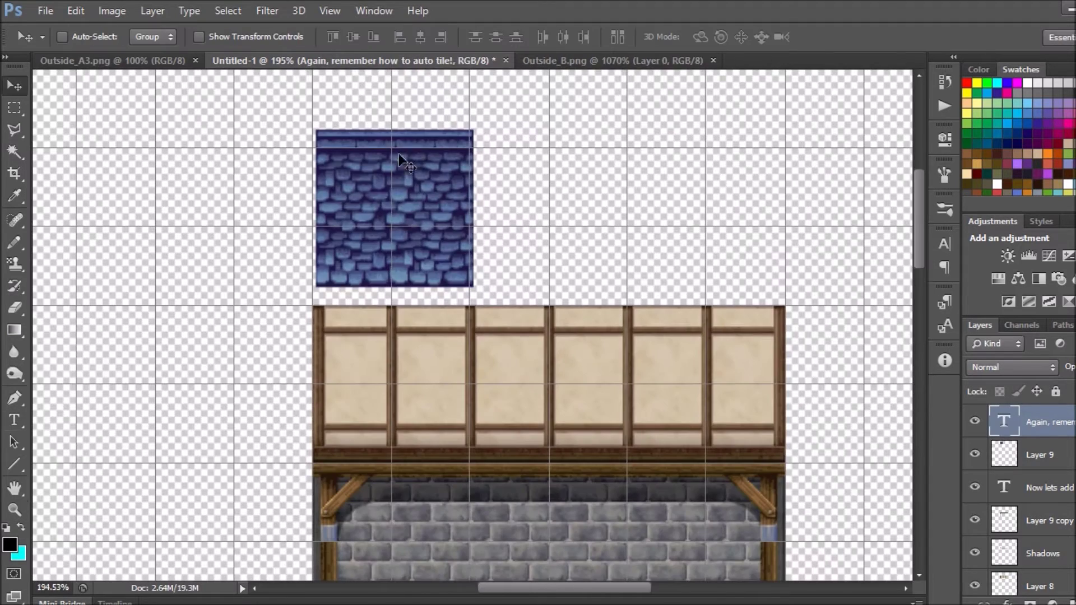
left_click_drag(399, 153, 395, 171)
key("m")
key("ctrl+j")
key("v")
left_click_drag(496, 267, 712, 252)
right_click(1037, 488)
left_click(776, 448)
View the drawing at actual size and start a 'Bof?' caption below the building.
key("m")
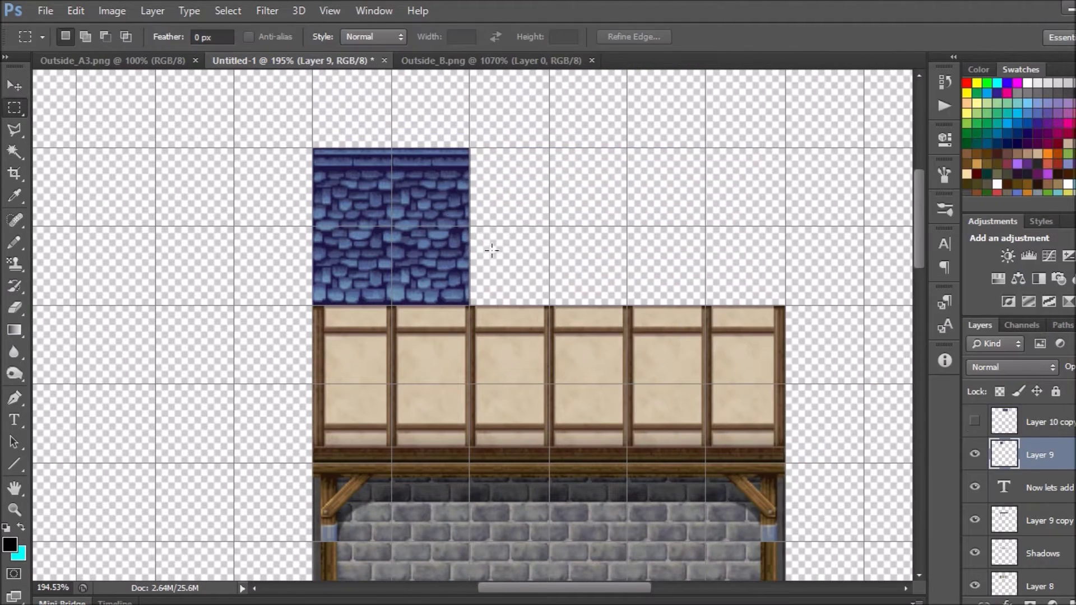
key("z")
right_click(765, 241)
left_click(826, 274)
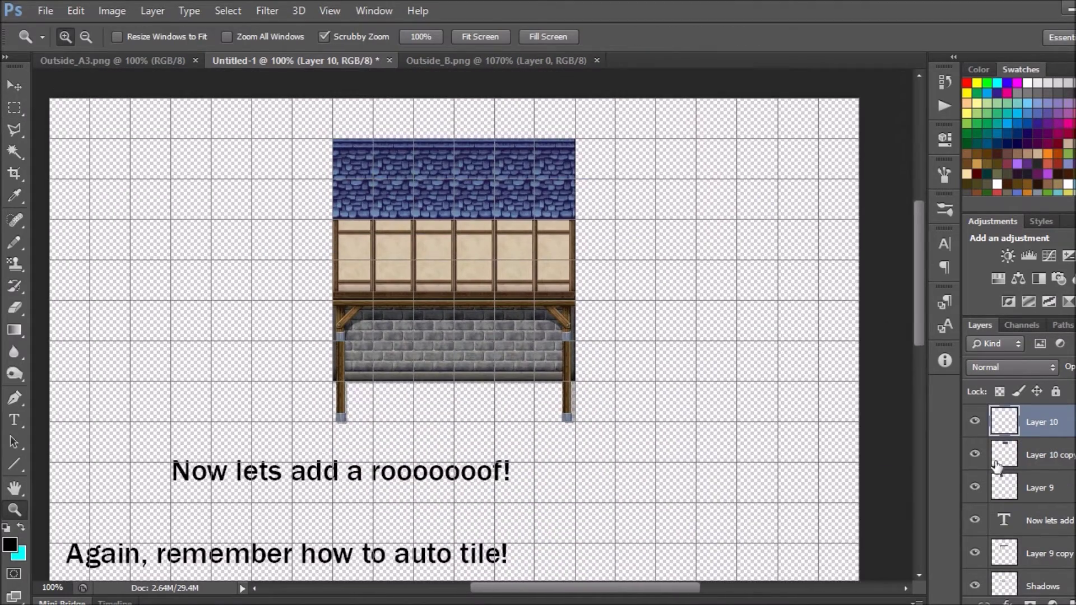
key("t")
left_click(380, 493)
type("Blue")
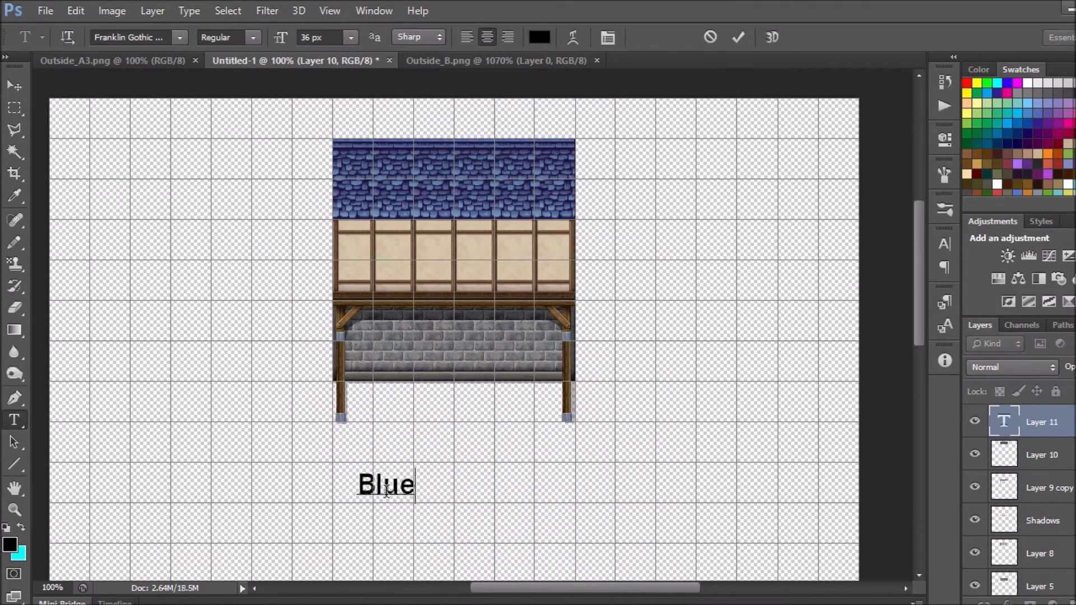
type("of?")
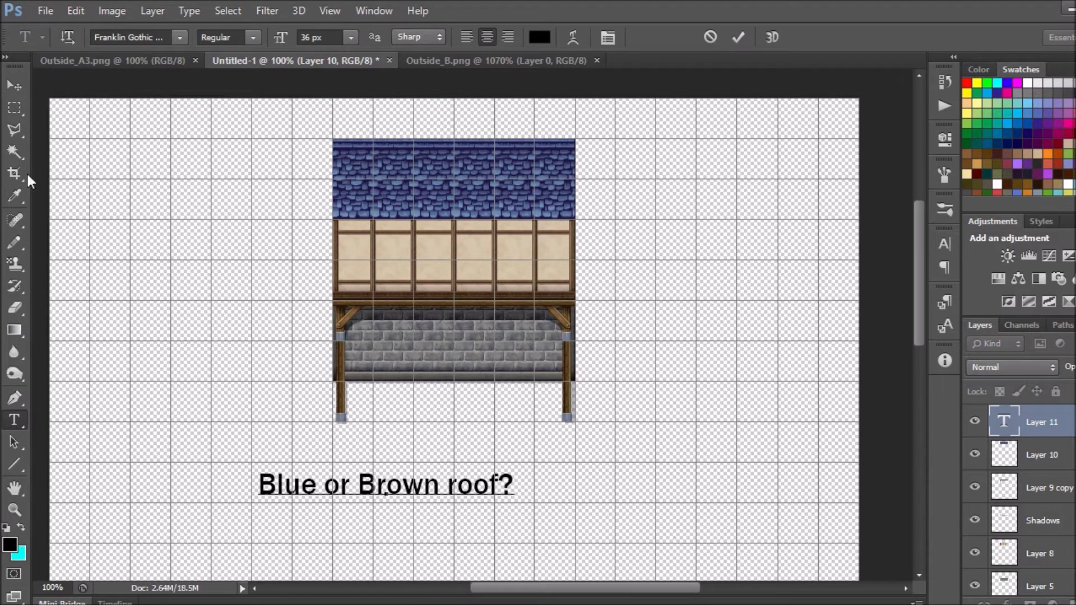
Commit the 'Blue or Brown roof?' caption and colorize the building golden brown with Hue/Saturation.
left_click(9, 85)
left_click(1008, 452)
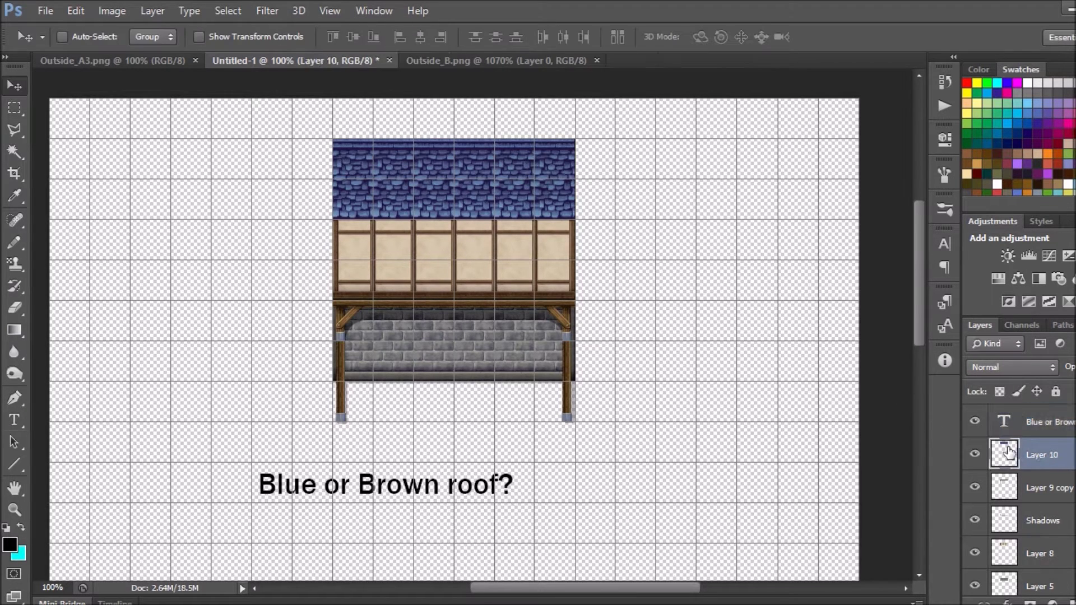
left_click(999, 278)
left_click(783, 334)
left_click_drag(755, 275, 795, 274)
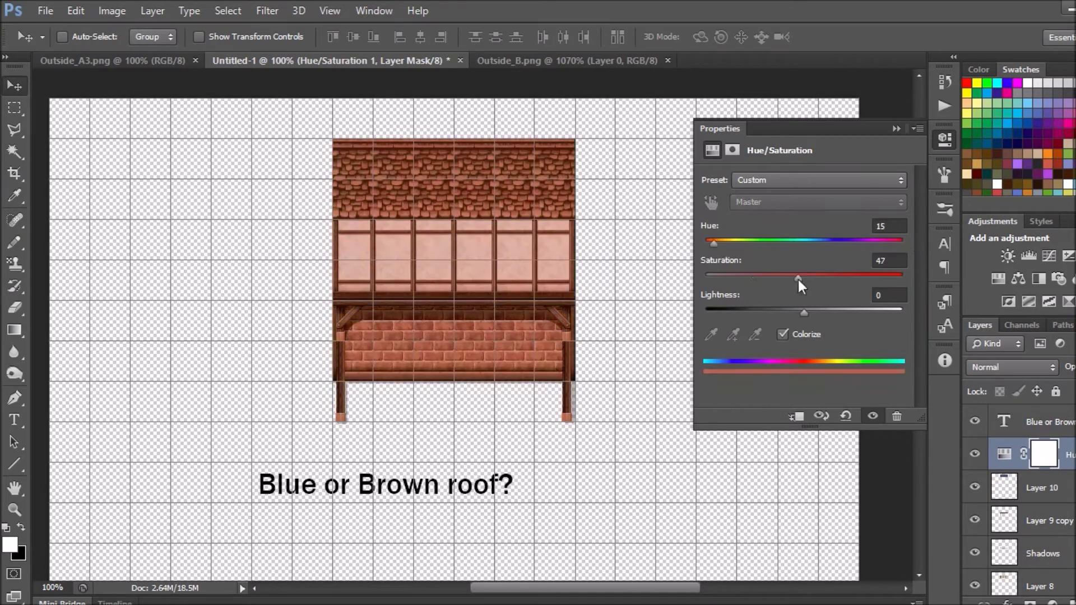
left_click_drag(713, 243, 727, 242)
Darken it with a Brightness/Contrast layer, then delete the brown tint adjustment.
left_click(1008, 256)
left_click_drag(803, 223, 748, 218)
left_click(1063, 494)
key("Delete")
key("z")
left_click_drag(712, 439, 581, 314)
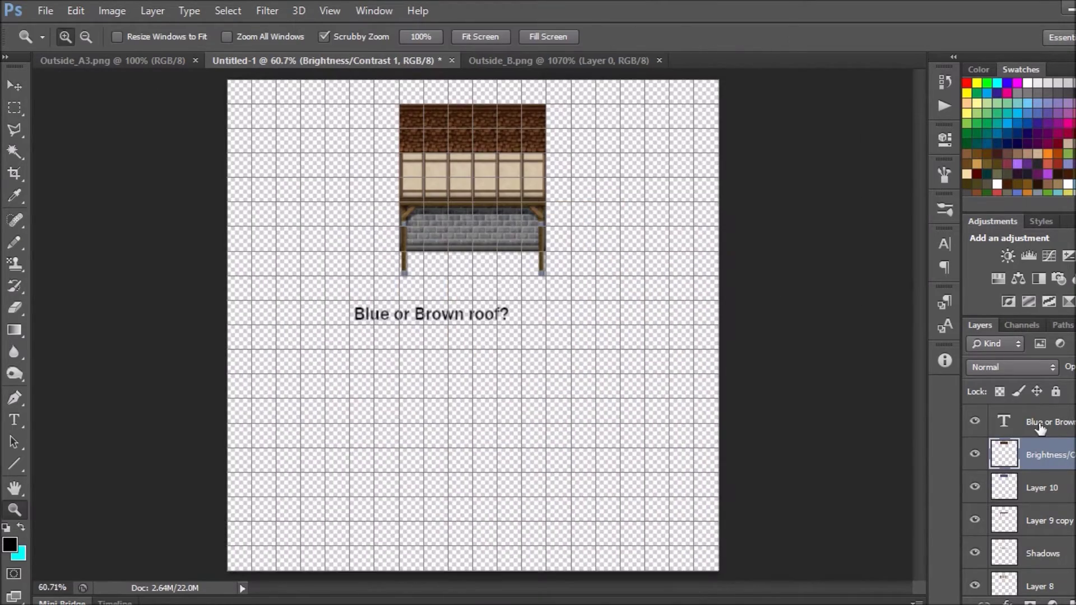
Replace the old caption with 'Up to you!' and hide the darkening adjustment to restore blue.
left_click(1040, 429)
key("Delete")
key("t")
left_click(443, 317)
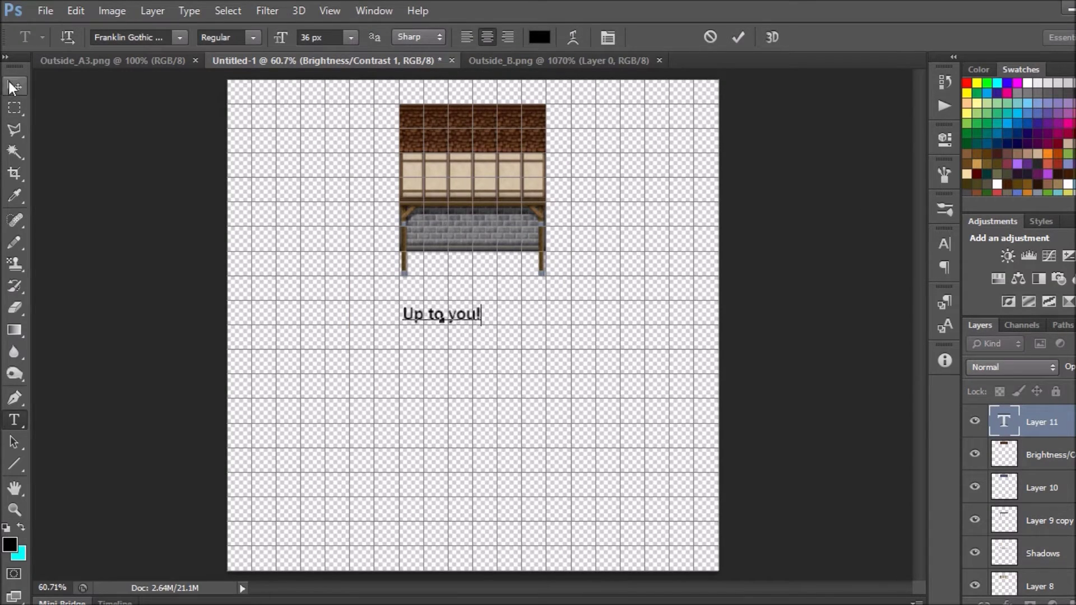
key("ctrl+Return")
key("z")
left_click_drag(452, 180, 526, 185)
left_click(976, 454)
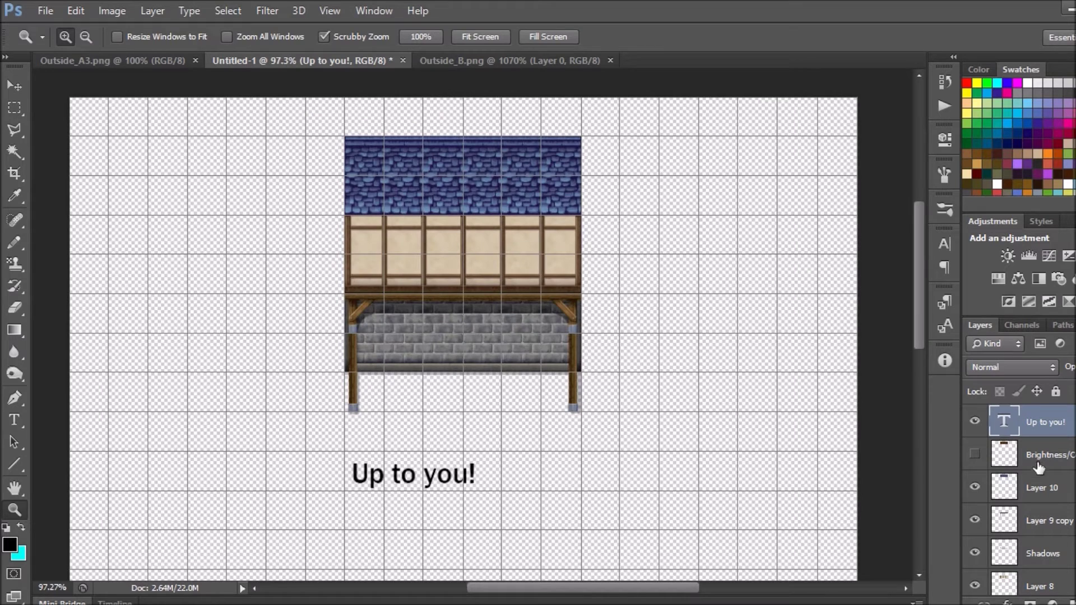
Rewrite the caption as 'Lets stick with blue for now.'.
key("t")
left_click_drag(480, 473, 365, 471)
type("Le")
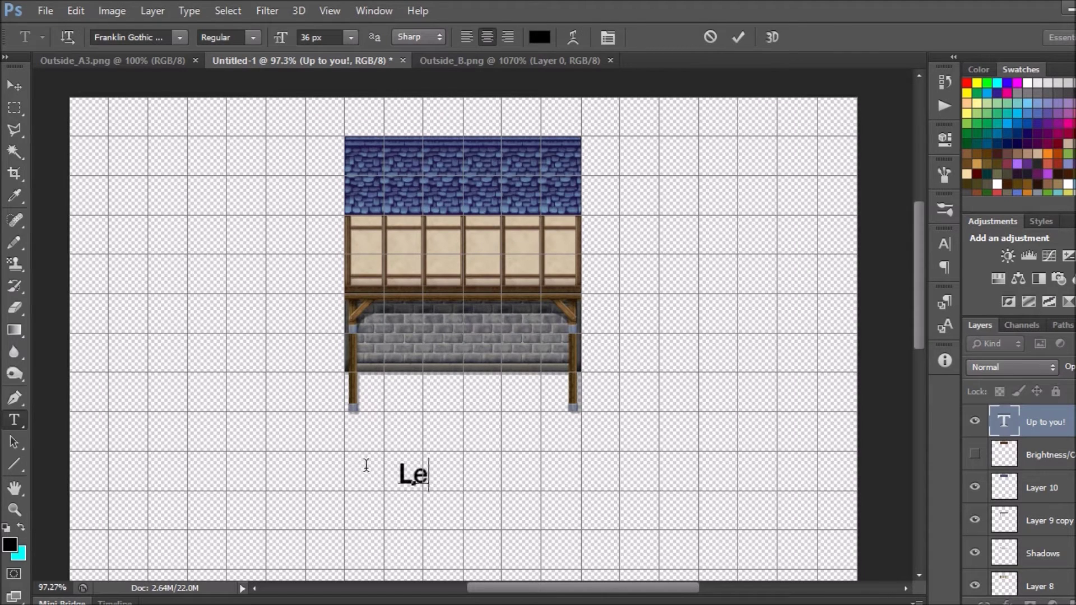
type("ts stick with blue for now.")
key("ctrl+Return")
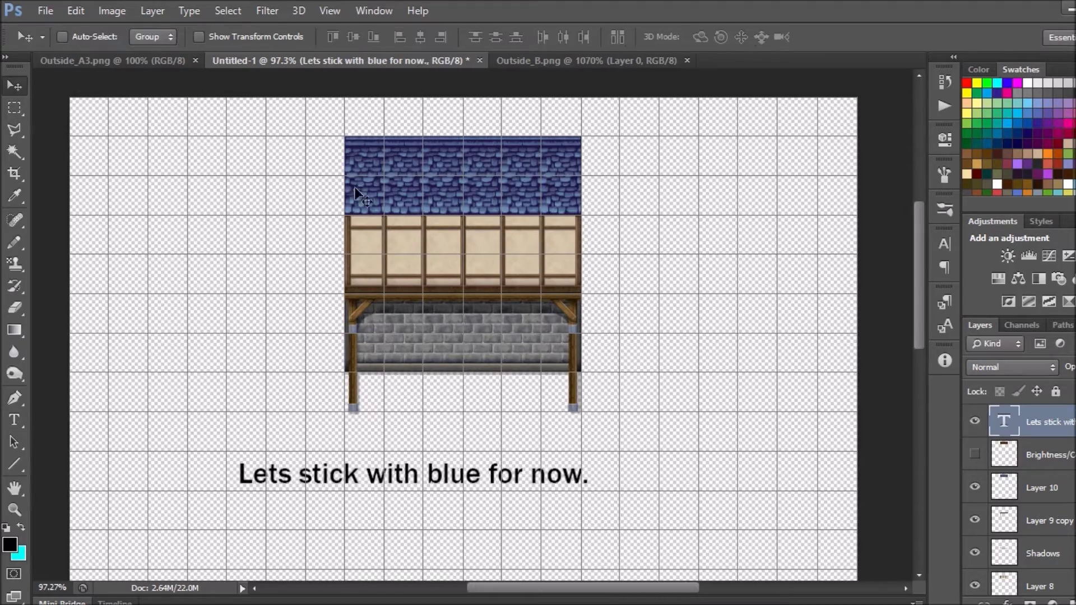
scroll(569, 278, "up", 1)
key("z")
mouse_move(514, 303)
left_mouse_down()
mouse_move(488, 303)
mouse_move(511, 294)
mouse_move(455, 353)
left_mouse_up()
Reword the caption to 'Looking good, but needs more detail.', move it below the building, and hide the grid.
key("ctrl+z")
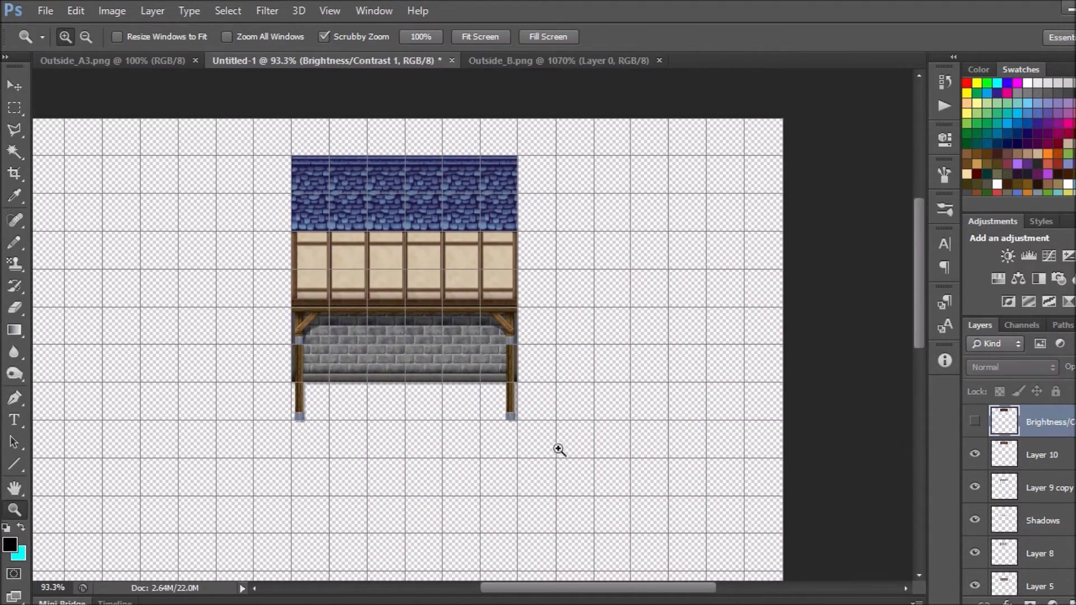
key("t")
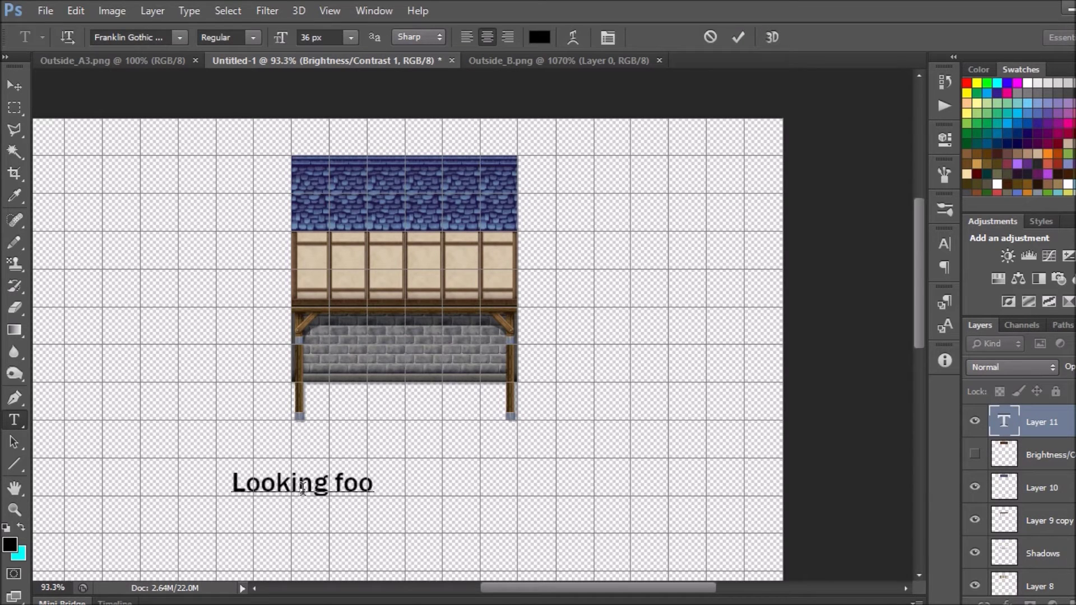
type("but needs more detail.")
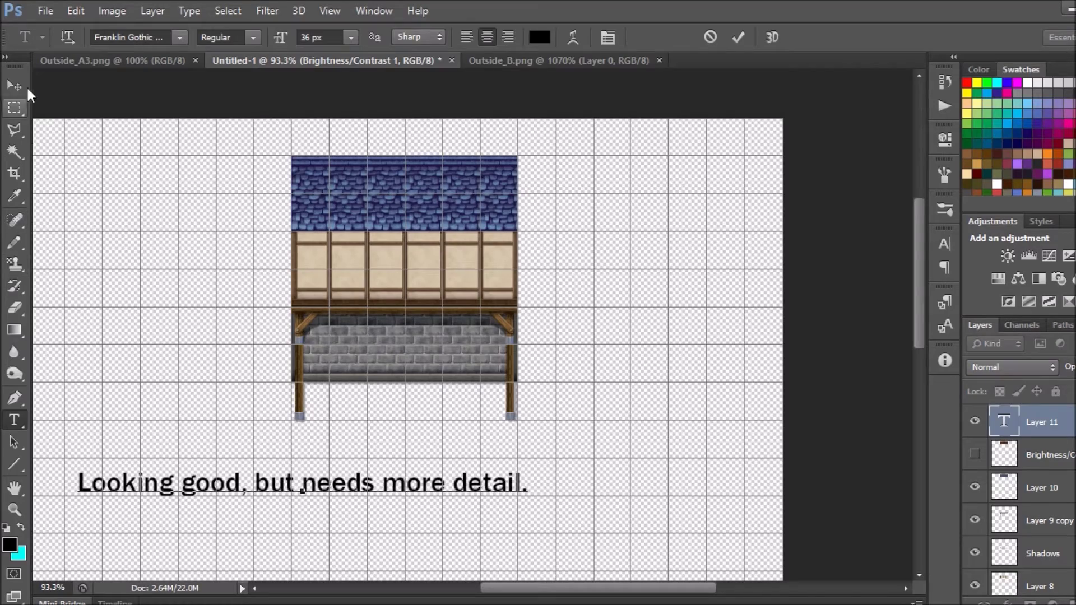
left_click(14, 86)
left_click_drag(415, 493, 438, 529)
key("ctrl+apostrophe")
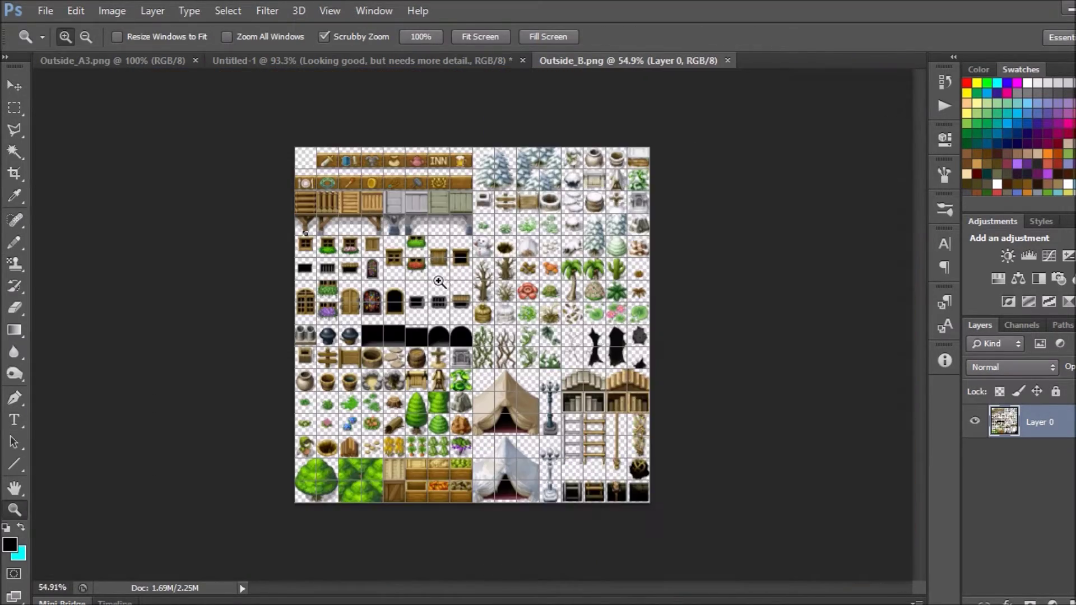
Select the black doorway tile in Outside_B and carry it into the building document.
left_click_drag(439, 282, 499, 292)
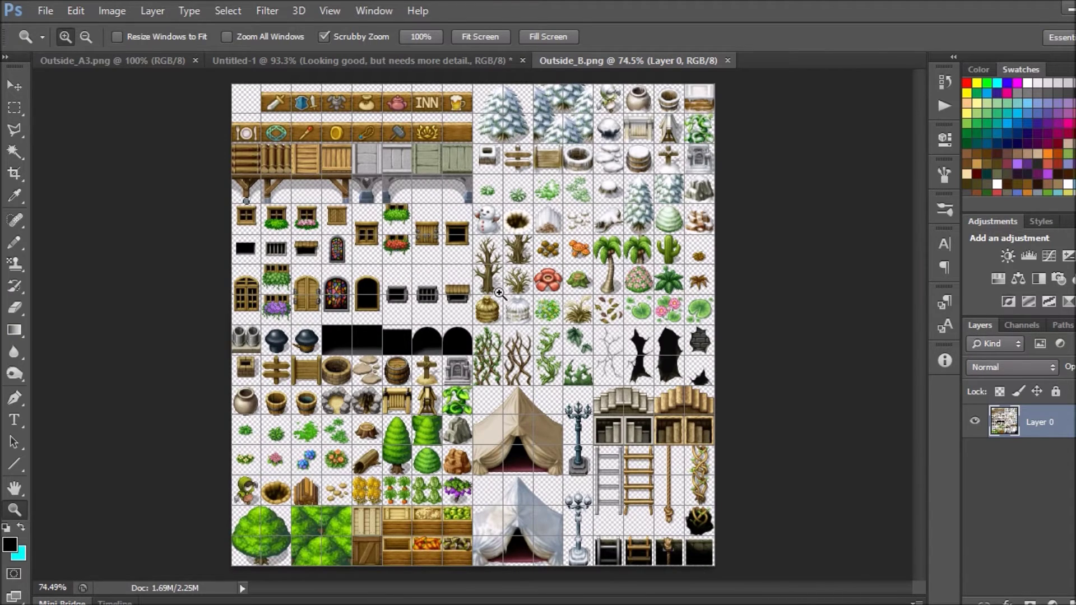
key("m")
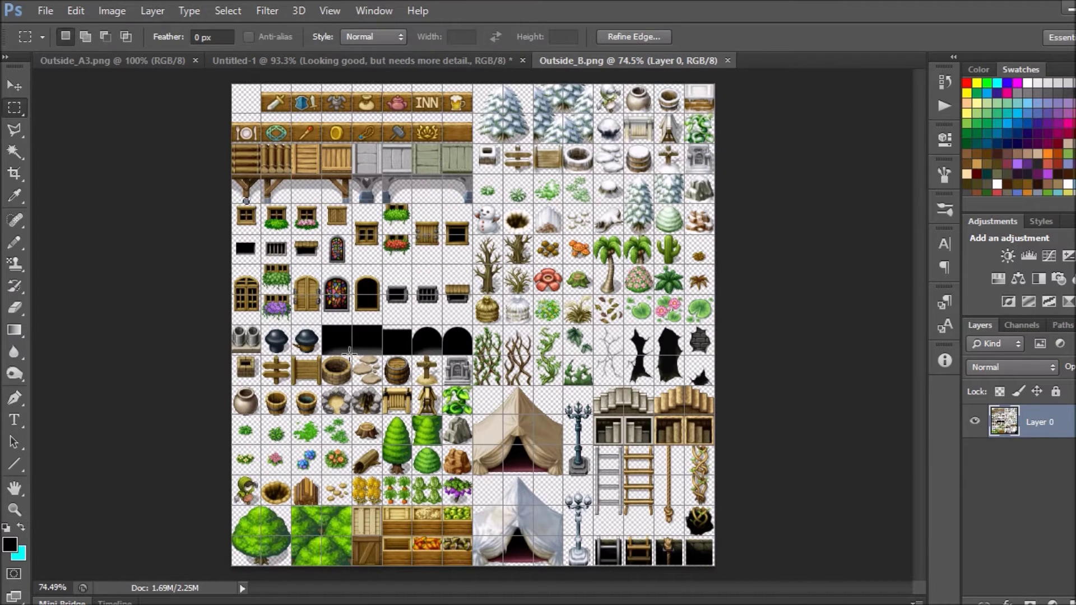
key("v")
mouse_move(325, 328)
left_mouse_down()
mouse_move(422, 370)
mouse_move(463, 353)
mouse_move(384, 337)
left_mouse_up()
Position the doorway in the middle of the stone wall and start a second caption line.
key("z")
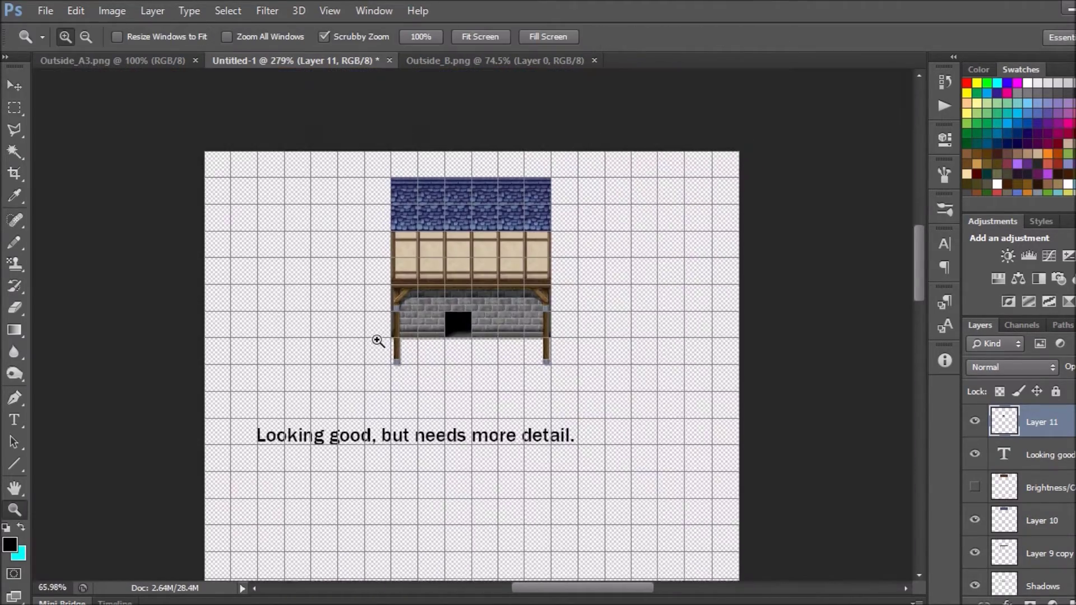
scroll(422, 331, "down", 3)
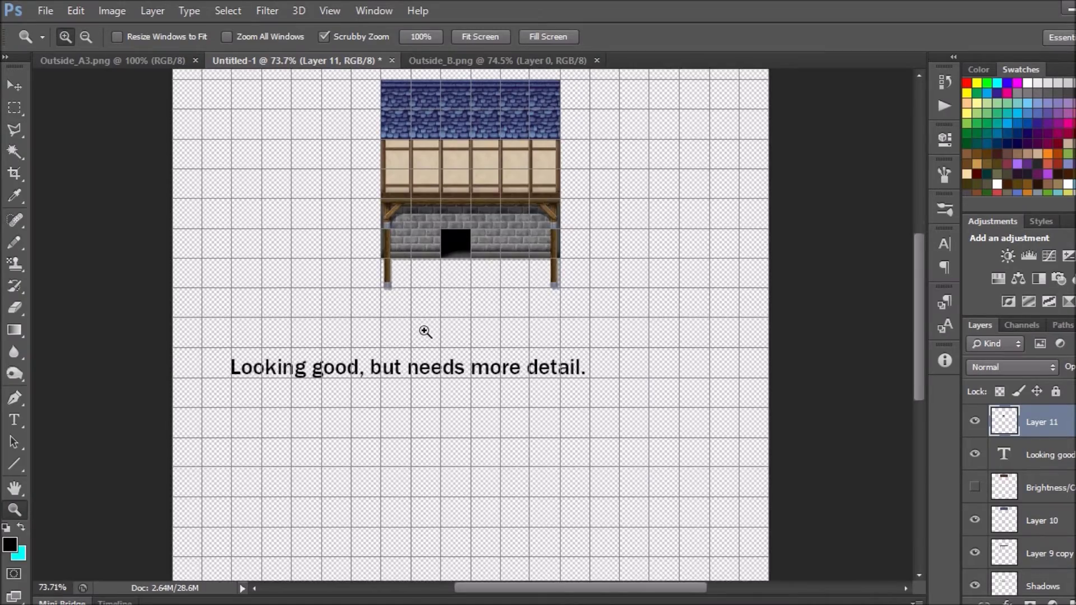
left_click_drag(423, 332, 512, 266)
scroll(432, 280, "up", 1)
mouse_move(432, 280)
left_mouse_down()
mouse_move(427, 264)
mouse_move(408, 261)
left_mouse_up()
key("t")
left_click(322, 457)
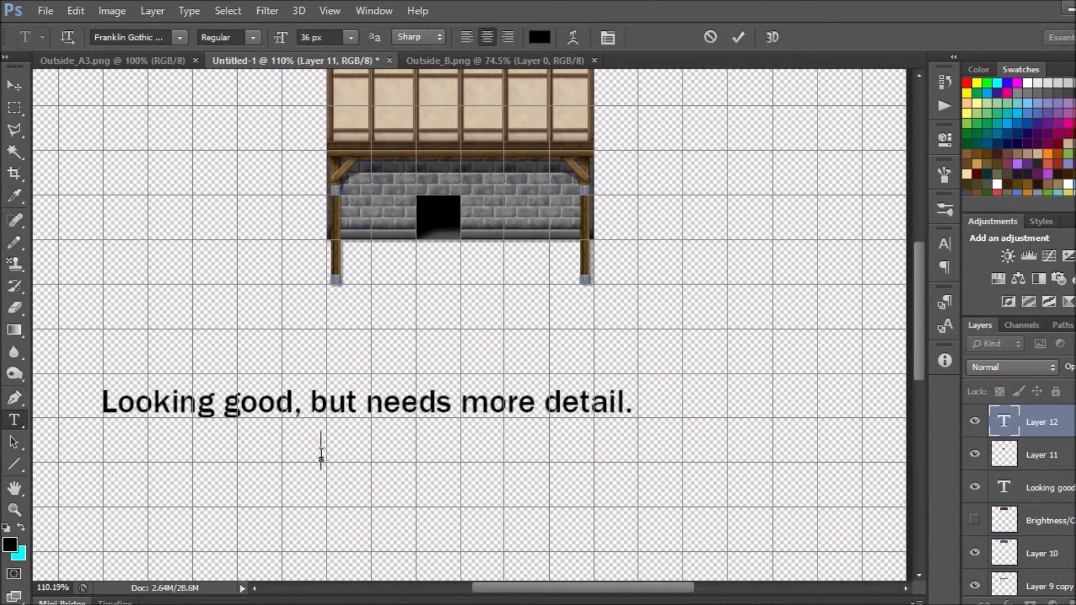
Finish the caption "Lets edit in a doorway 'arch'!" with correct quotes.
type("Lets edit in adoorway arch'")
key("Left")
type("'")
key("End")
type("!")
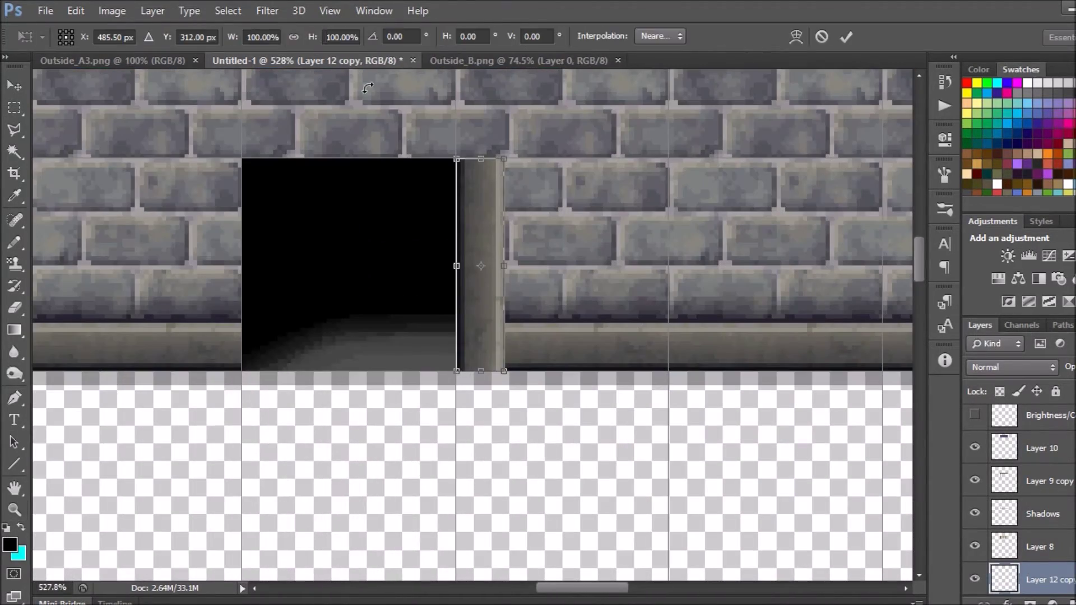
Select stone ledge strips for the door posts, add 'needs shading for depth!', and hide Layer 12.
key("m")
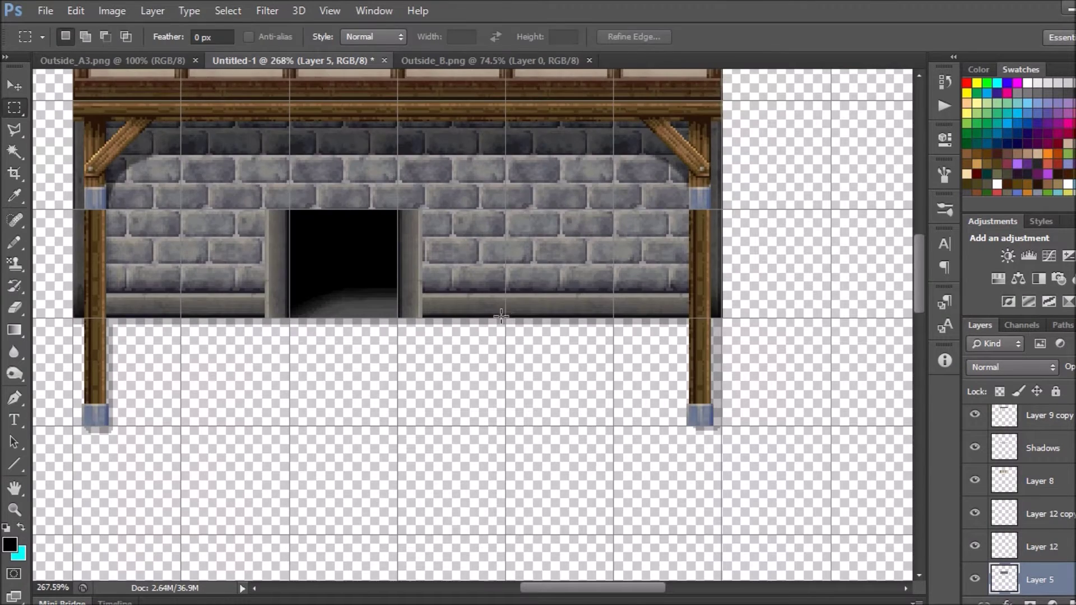
left_click_drag(707, 263, 740, 325)
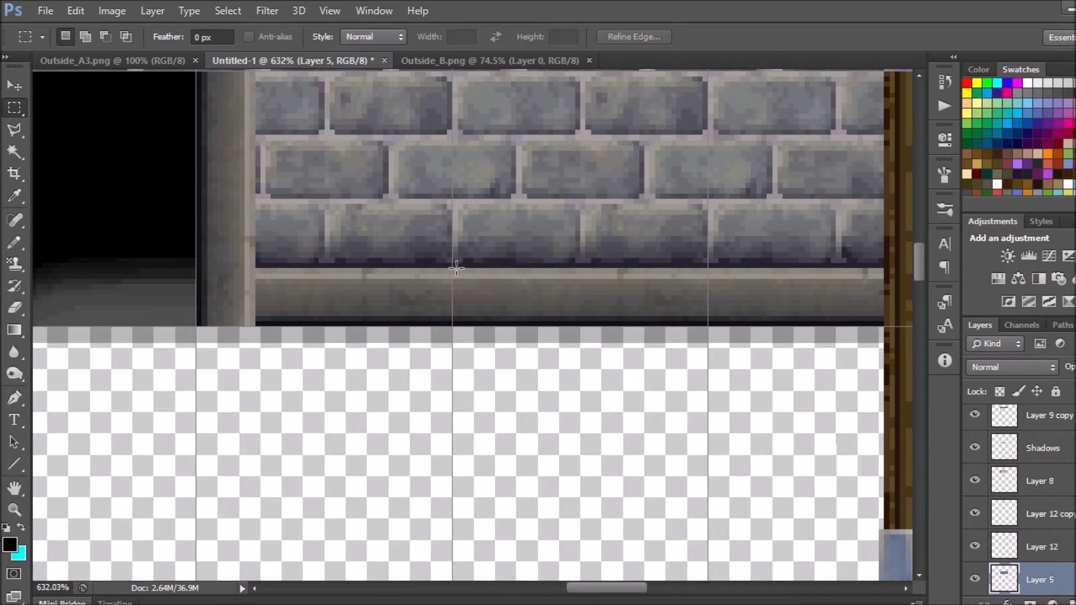
left_click_drag(451, 267, 444, 272)
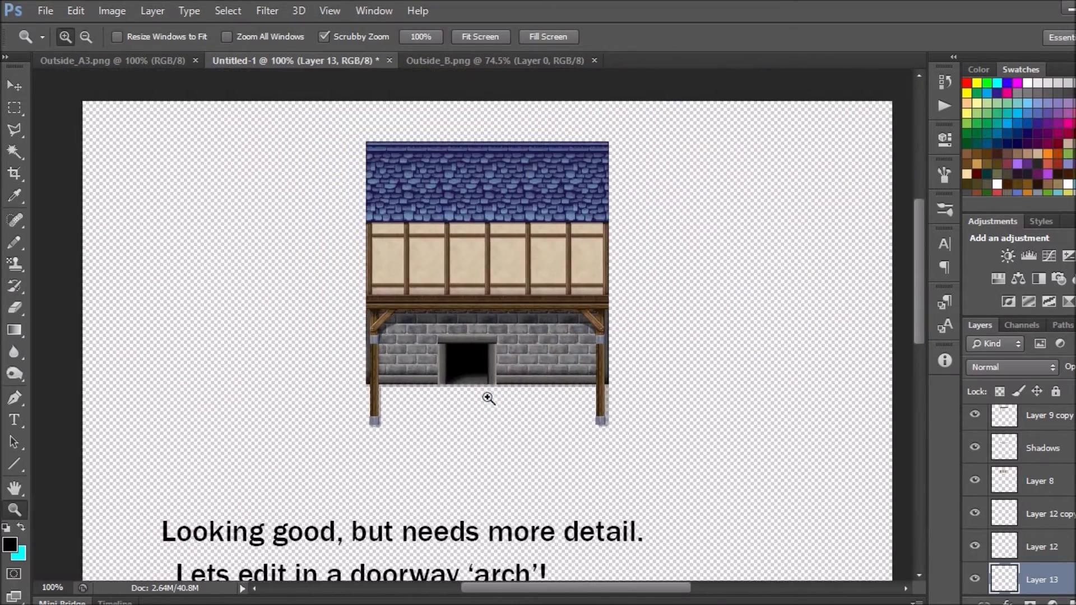
left_click_drag(472, 386, 519, 365)
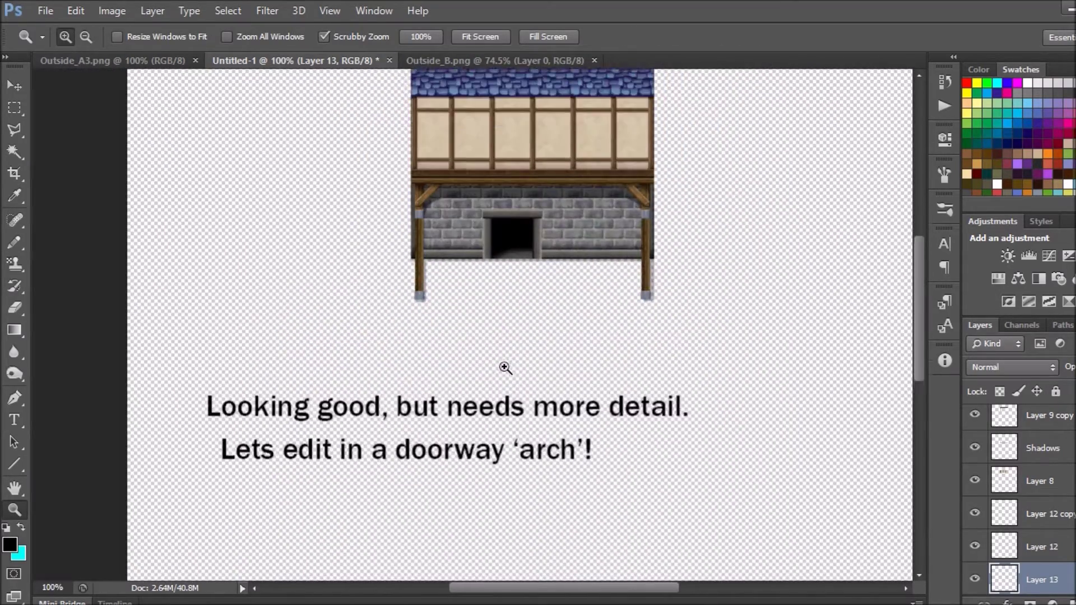
key("t")
type("for depth!")
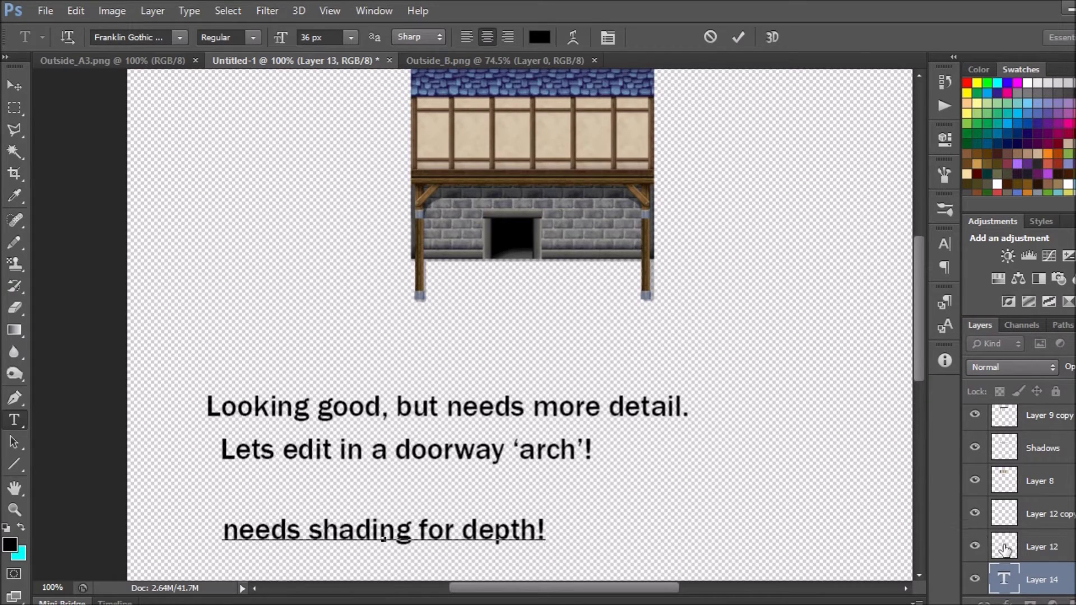
left_click(977, 546)
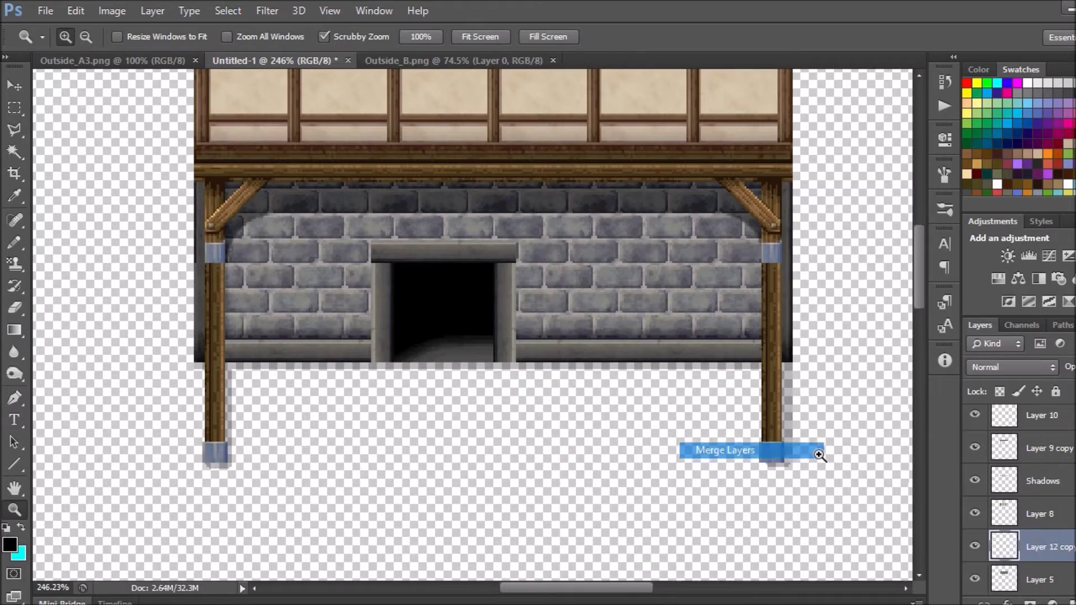
type("More shadow")
Pencil shadows inside the doorway up close, then start the 'Strategic Asymmetry.' caption.
left_click_drag(491, 296, 607, 243)
key("b")
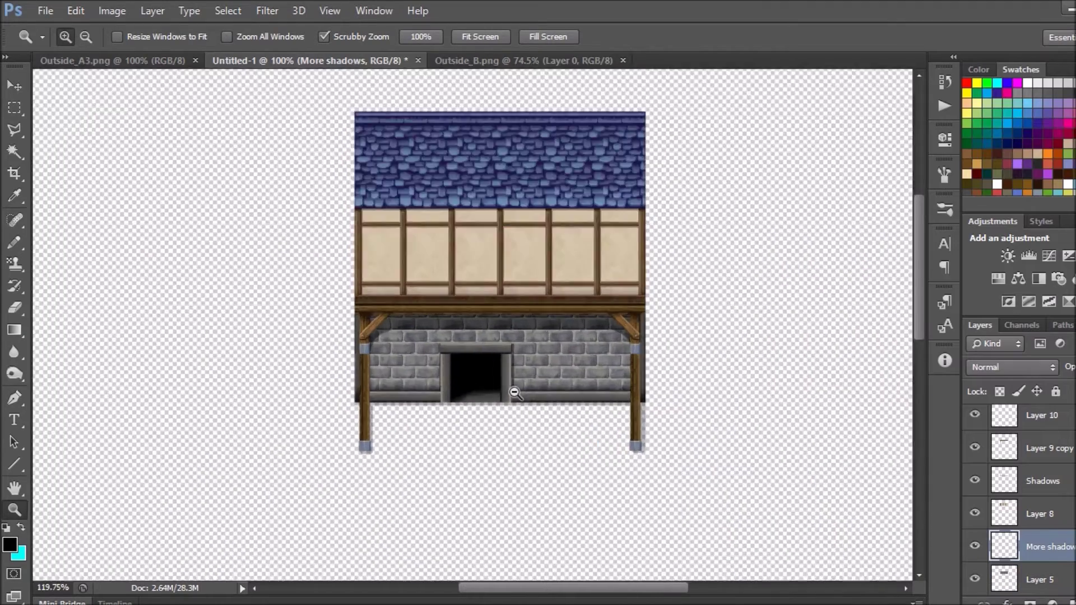
left_click_drag(514, 394, 478, 298)
key("t")
left_click(396, 362)
type("Strategic Asymmetry. Re")
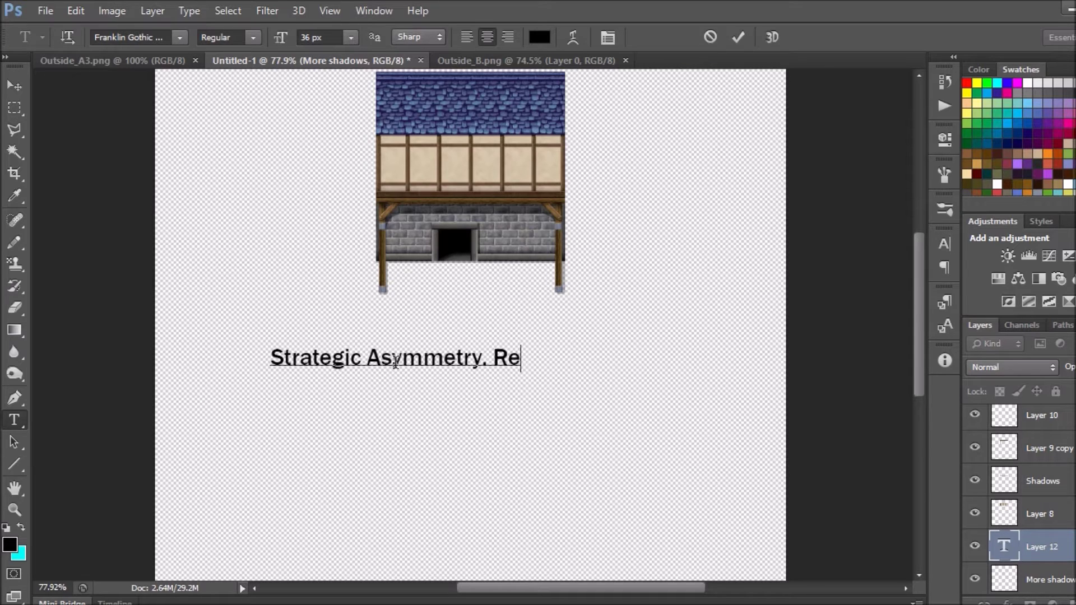
Finish and commit the caption 'Strategic Asymmetry. Real houses are very rarely perfectly symmetrical.'.
type("al houses are")
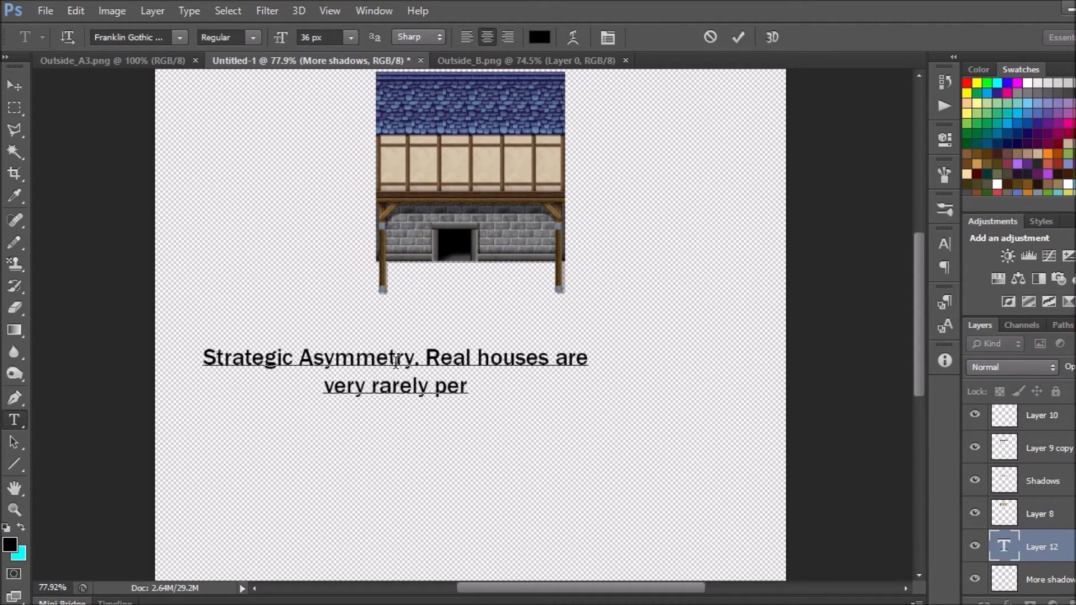
type("metrical.")
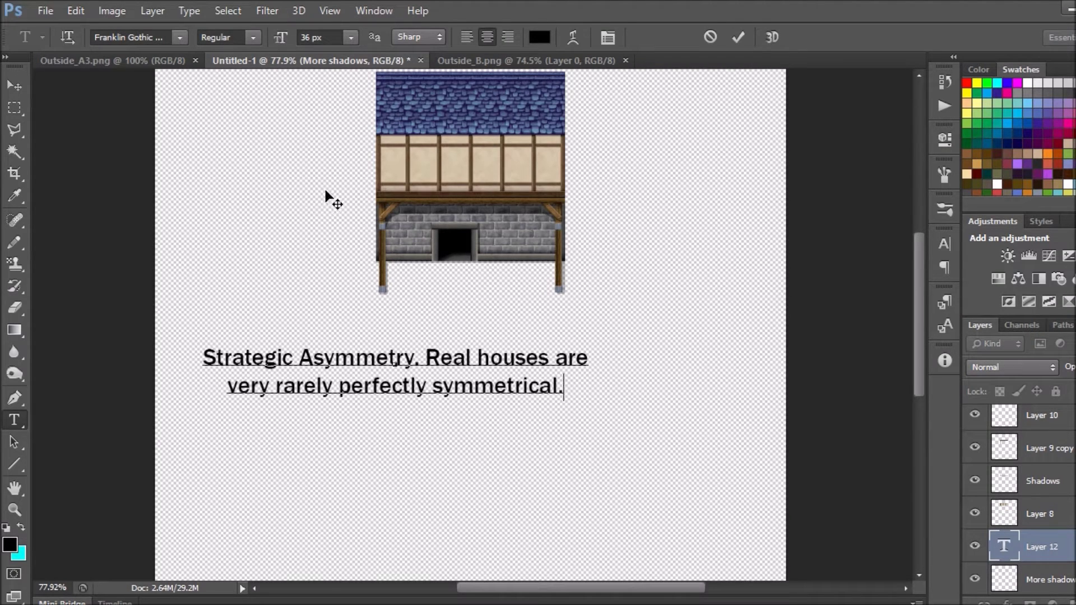
scroll(464, 221, "up", 2)
left_click(14, 85)
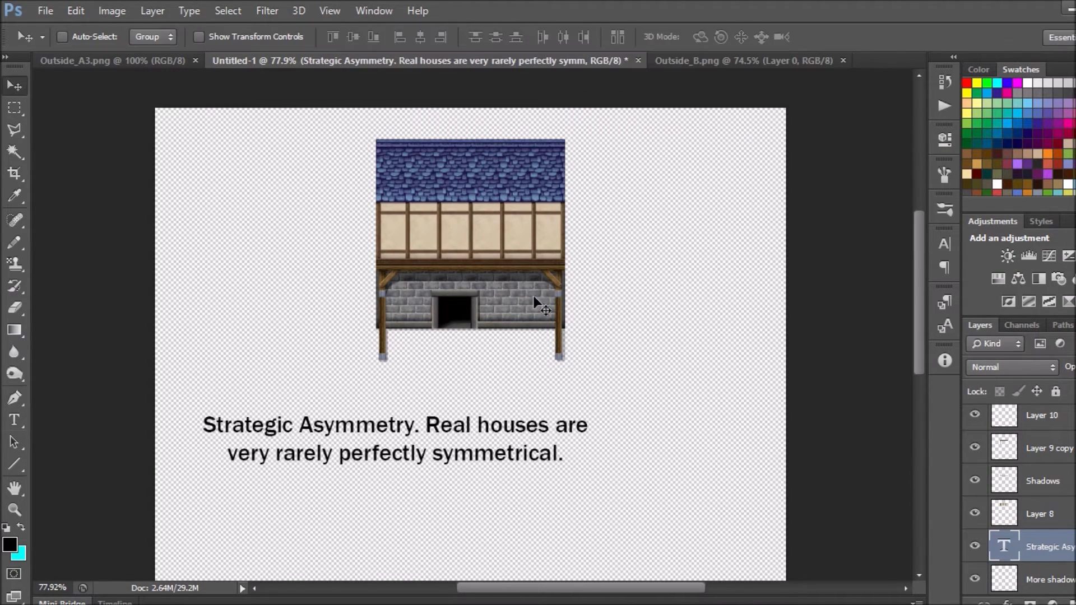
scroll(547, 152, "down", 2)
scroll(535, 168, "up", 1)
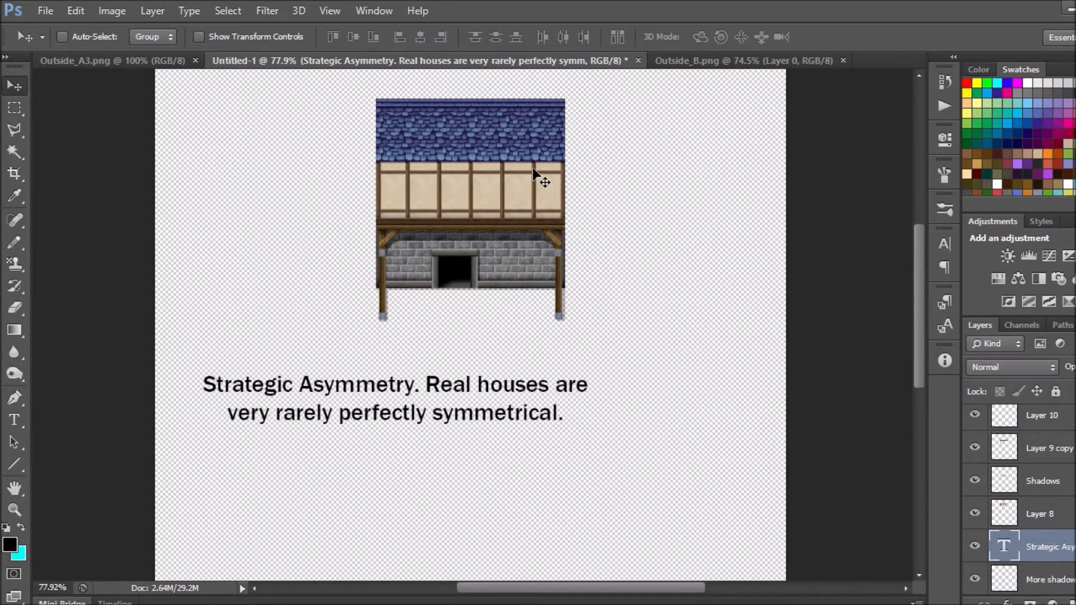
Open the Outside_C.png tileset and zoom into it.
left_click(46, 10)
left_click(52, 43)
double_click(944, 120)
key("z")
left_click(586, 212)
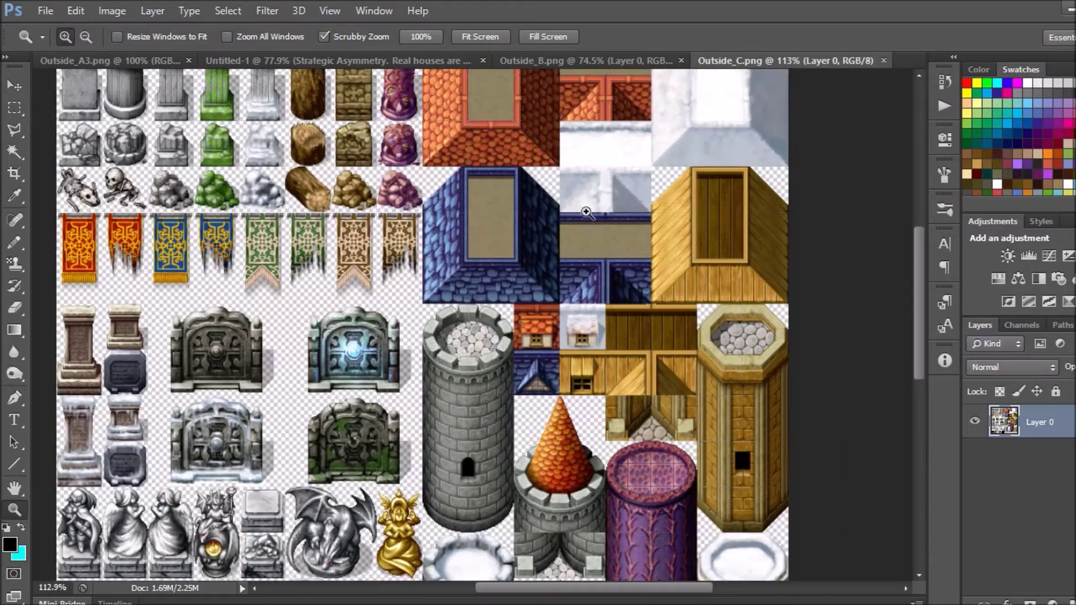
Copy the small blue roof tile from Outside_C and paste it into the house document.
key("m")
key("ctrl+apostrophe")
left_click_drag(423, 167, 559, 303)
key("ctrl+c")
key("ctrl+Tab")
key("ctrl+v")
Add the caption 'What can we do with these...' and position the roof pieces beside the upper roof.
type("v")
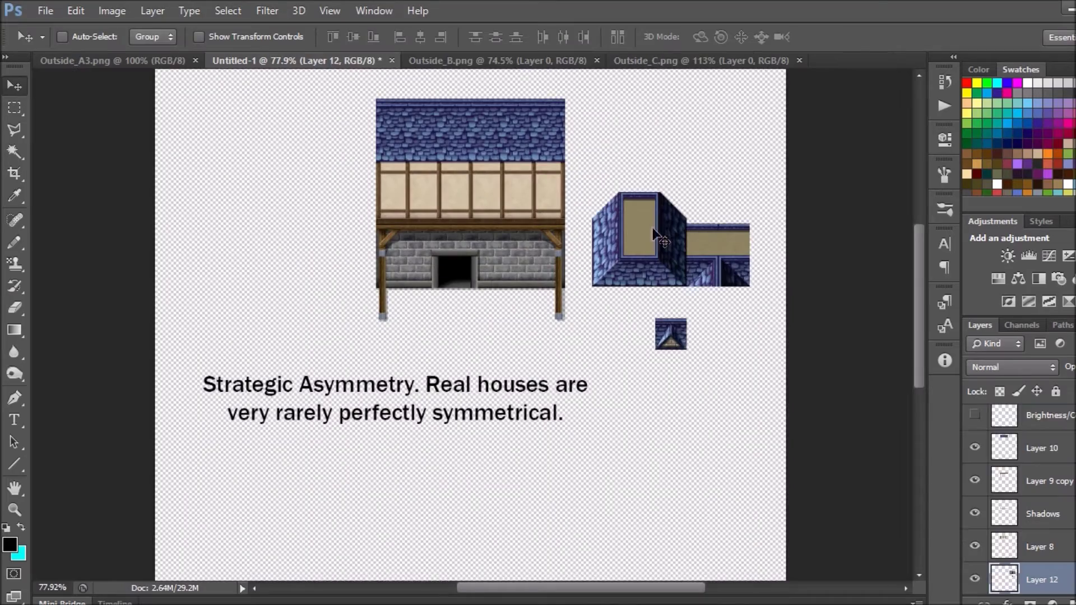
type("What can we do with these...")
key("ctrl+apostrophe")
scroll(471, 325, "up", 2)
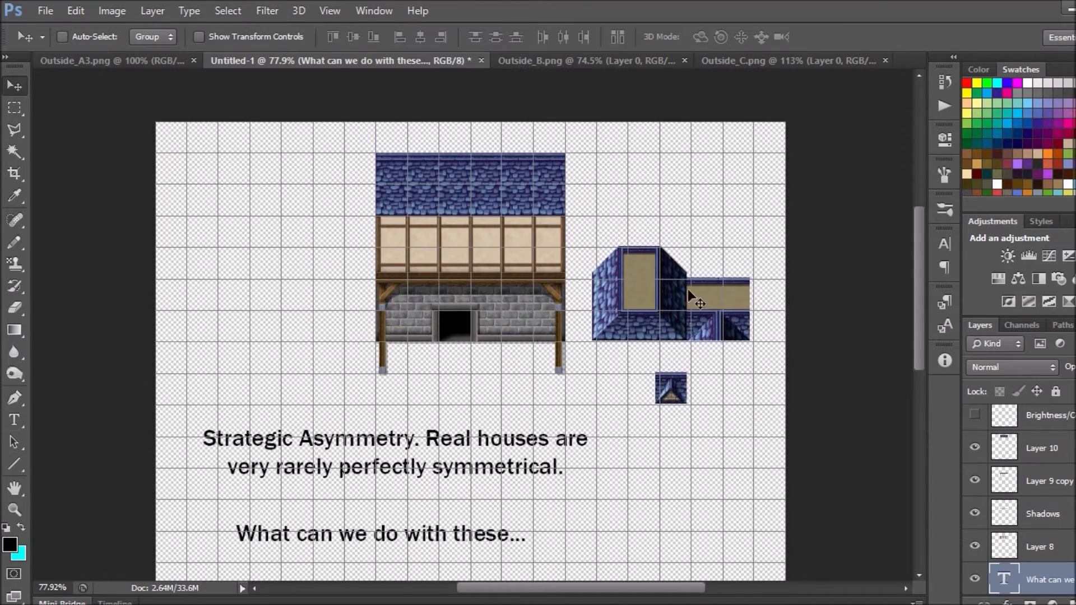
left_click_drag(648, 314, 652, 315)
key("m")
scroll(667, 284, "up", 5)
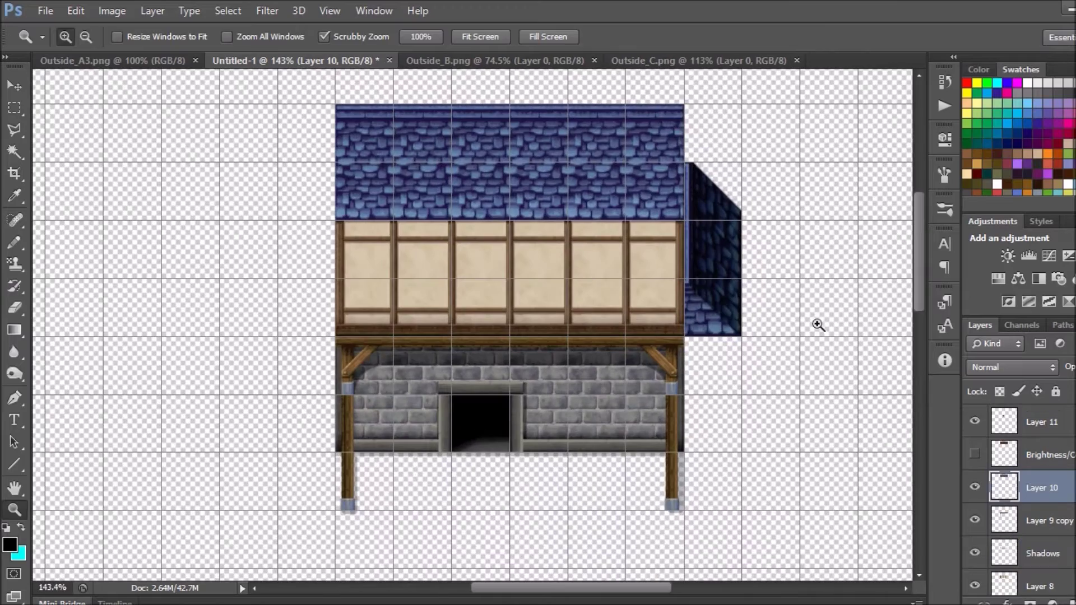
left_click_drag(679, 216, 725, 288)
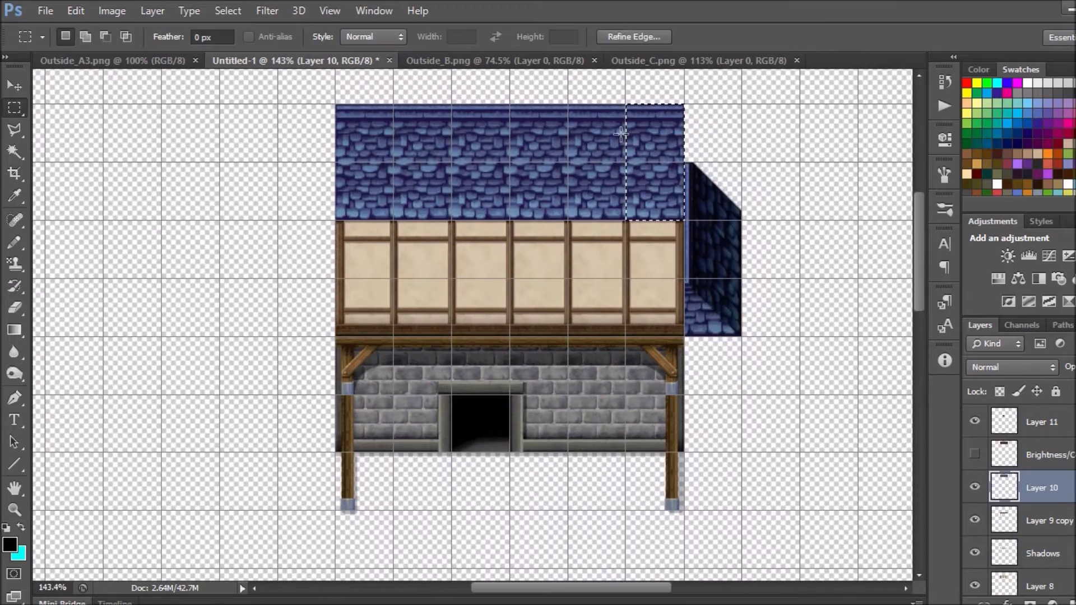
Stack the roof wall, tan floor and right wall pieces above the building and merge them into one layer.
right_click(745, 351)
left_click(773, 380)
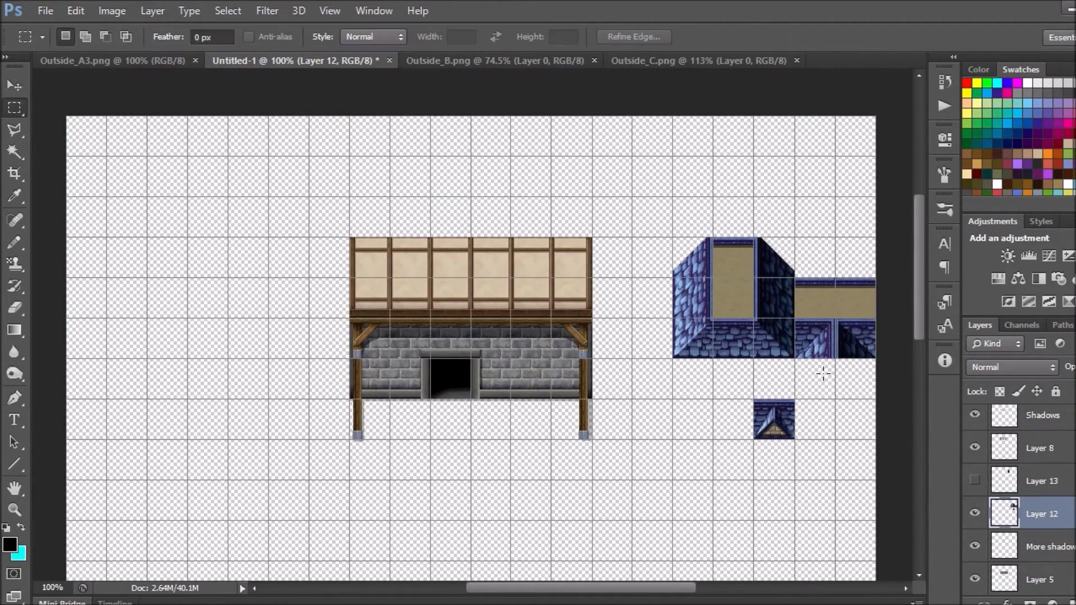
left_click_drag(702, 325, 379, 204)
mouse_move(737, 282)
left_mouse_down()
mouse_move(456, 160)
mouse_move(461, 185)
mouse_move(532, 189)
left_mouse_up()
mouse_move(773, 297)
left_mouse_down()
mouse_move(570, 176)
mouse_move(620, 236)
left_mouse_up()
left_click(1042, 580, "shift")
right_click(1041, 580)
left_click(803, 448)
Duplicate a roof strip onto a new layer and move it down over the wall.
key("m")
mouse_move(553, 237)
left_mouse_down()
mouse_move(390, 197)
mouse_move(445, 293)
left_mouse_up()
key("ctrl+j")
key("v")
key("z")
mouse_move(538, 288)
left_mouse_down()
mouse_move(559, 287)
mouse_move(461, 287)
left_mouse_up()
key("ctrl+1")
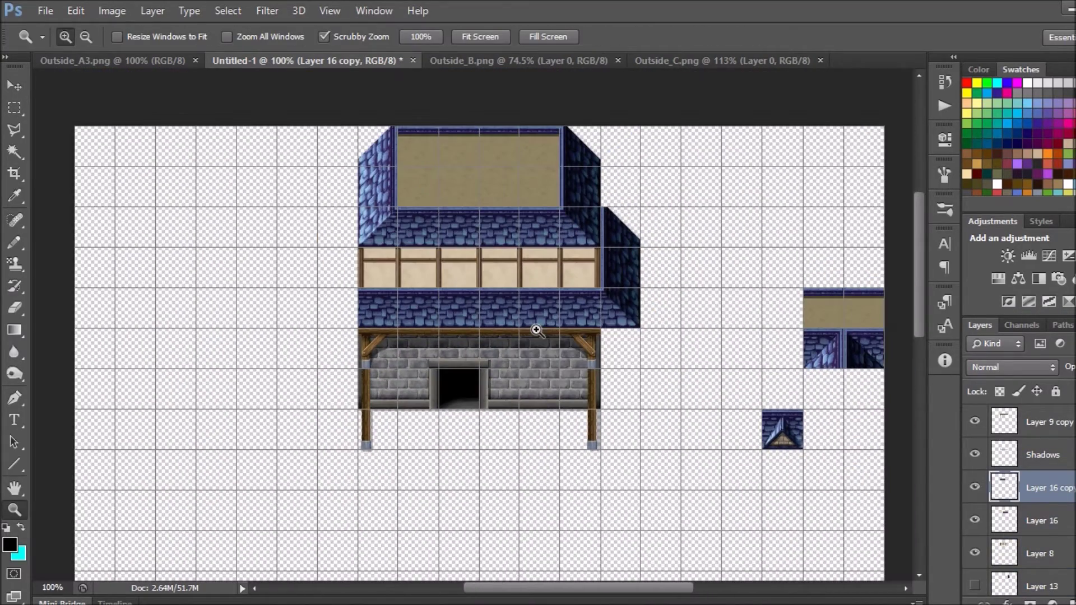
key("ctrl+apostrophe")
Try dropping a stone wall piece from Outside_A3, undo the misplacement, and zoom in.
left_click(140, 60)
key("v")
mouse_move(510, 269)
left_mouse_down()
mouse_move(573, 350)
mouse_move(587, 318)
left_mouse_up()
key("ctrl+z")
key("z")
right_click(571, 334)
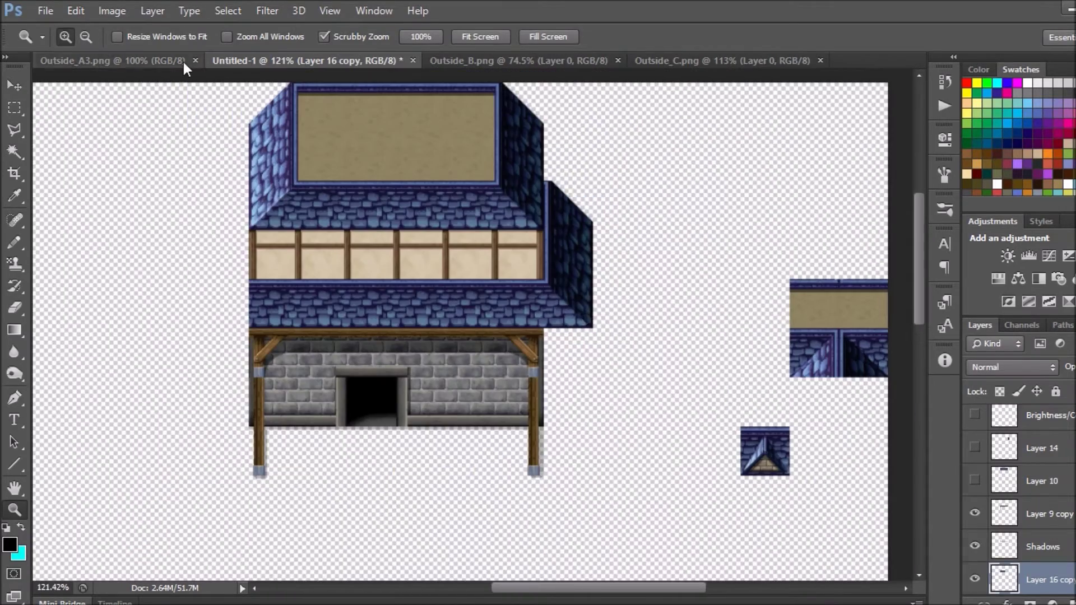
Place an Outside_A3 stone wall tile beside the building's right edge and view it at 100%.
left_click(183, 62)
left_click_drag(443, 255, 691, 376)
key("m")
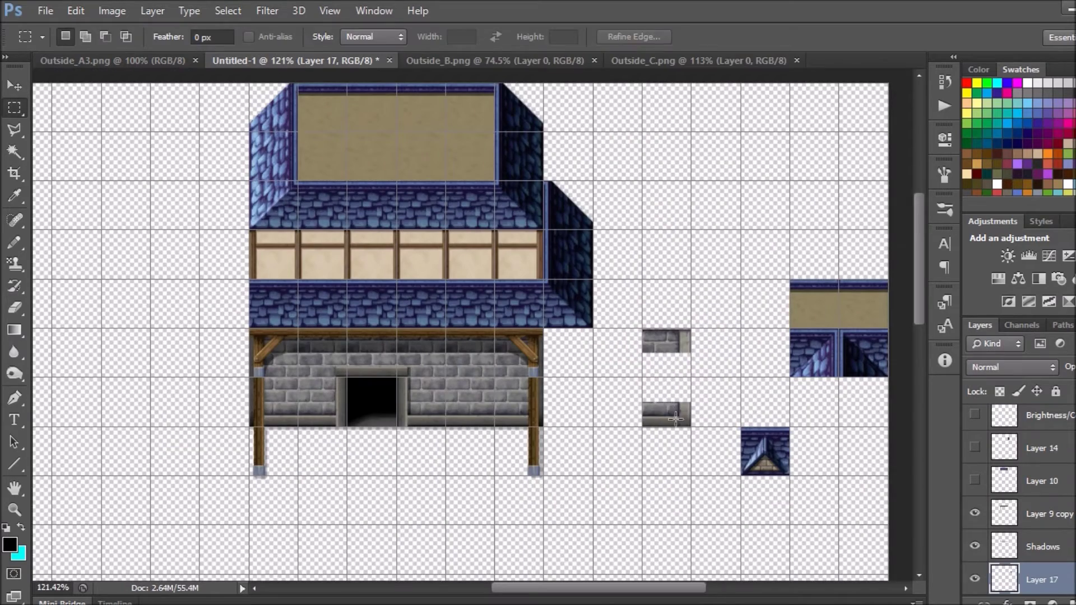
left_click_drag(675, 419, 674, 364)
key("z")
left_click(674, 364)
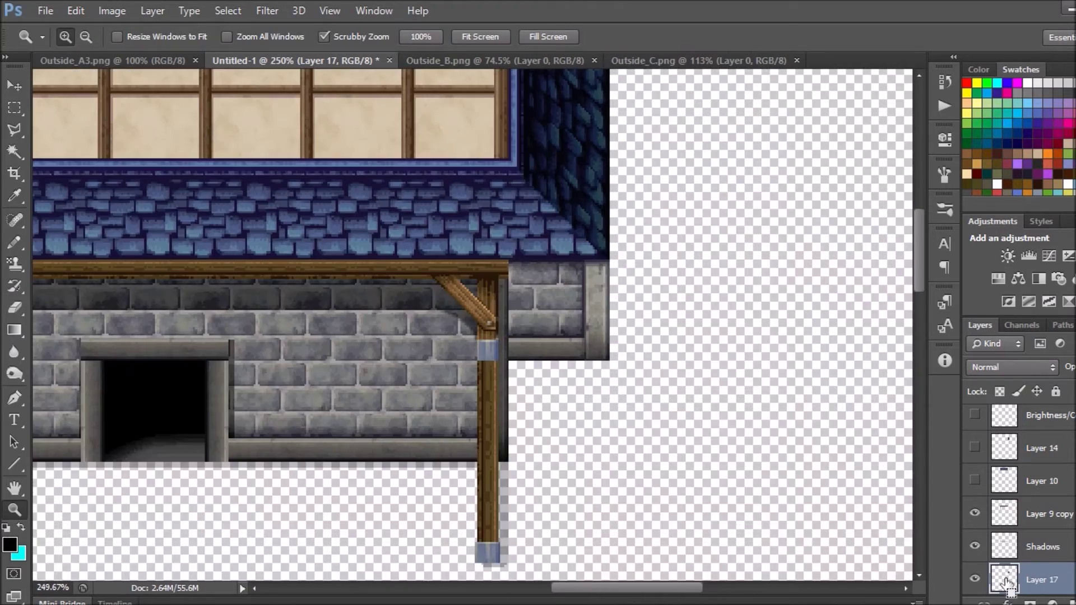
left_click(1009, 547)
key("ctrl+1")
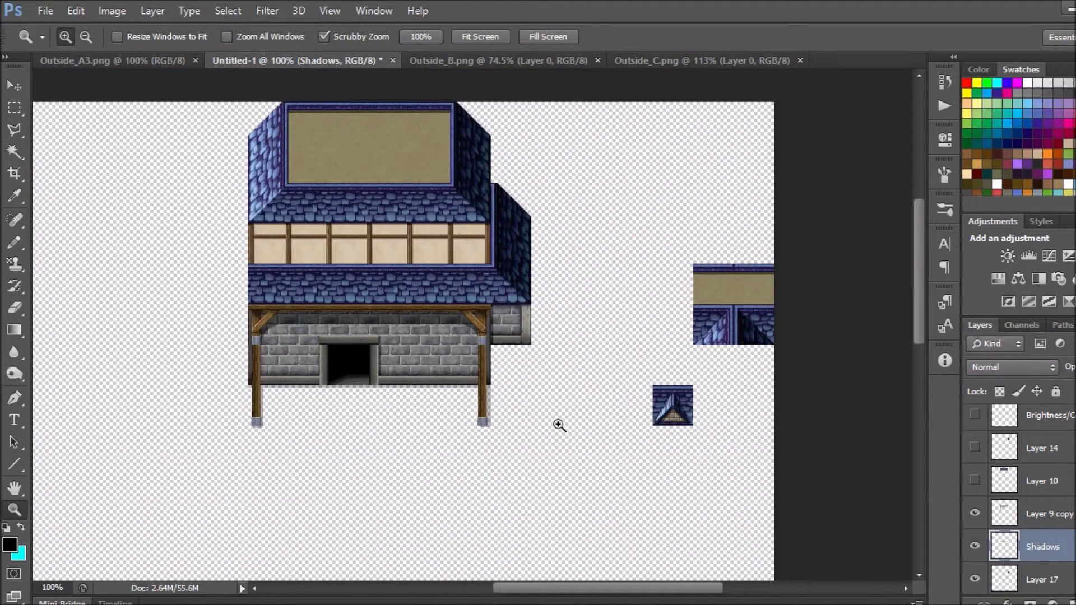
Type the caption 'Kind of messes with perspective a bit.' below the building.
scroll(555, 423, "down", 3)
scroll(550, 419, "down", 3)
scroll(548, 418, "up", 1)
key("t")
left_click(298, 401)
type("K")
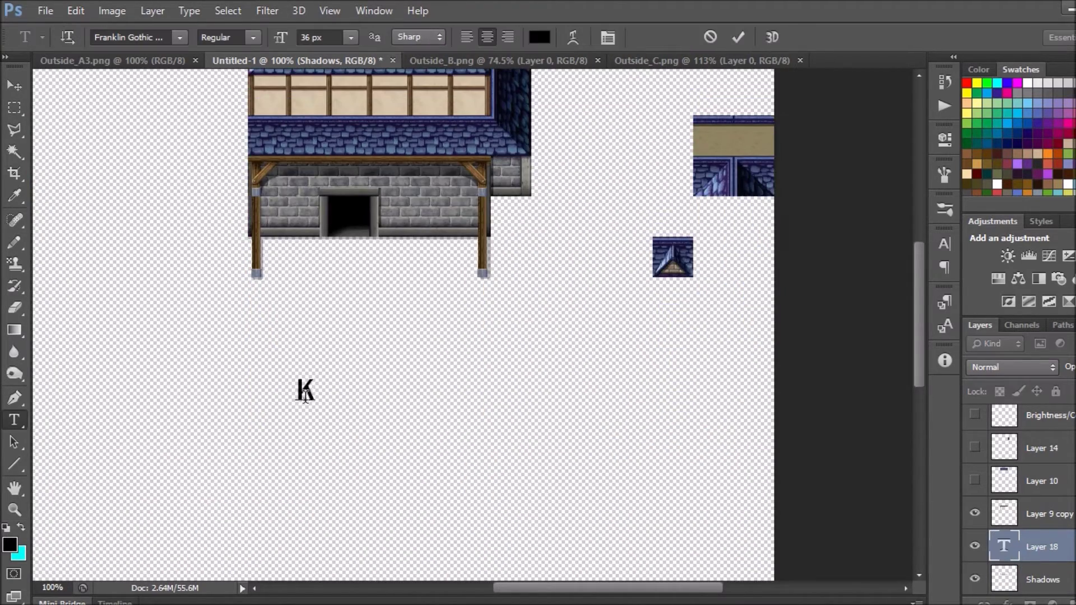
type("ind of messes with perspective a bit")
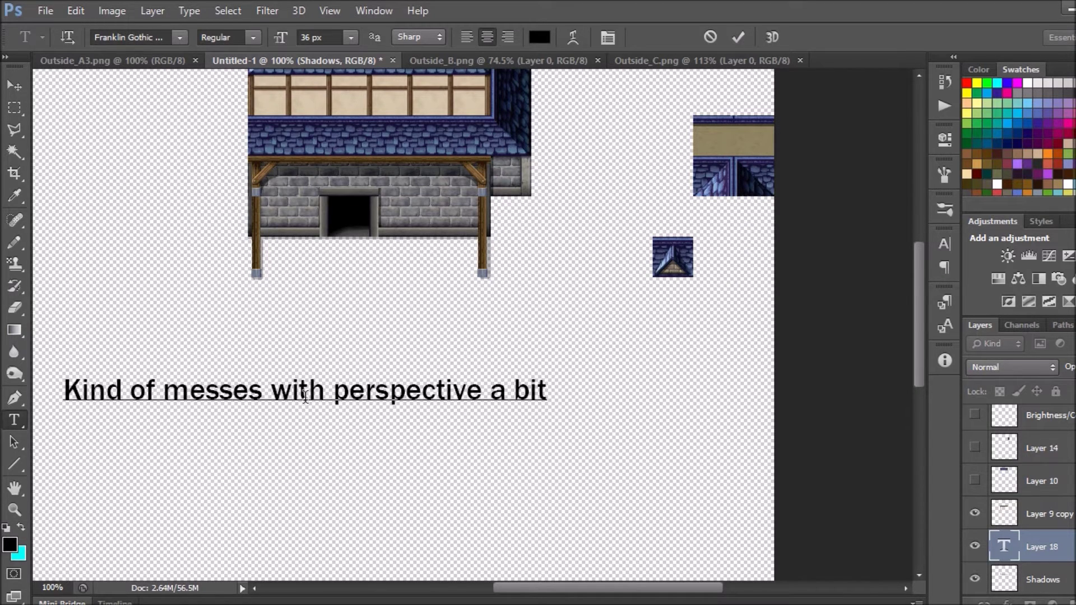
type(".")
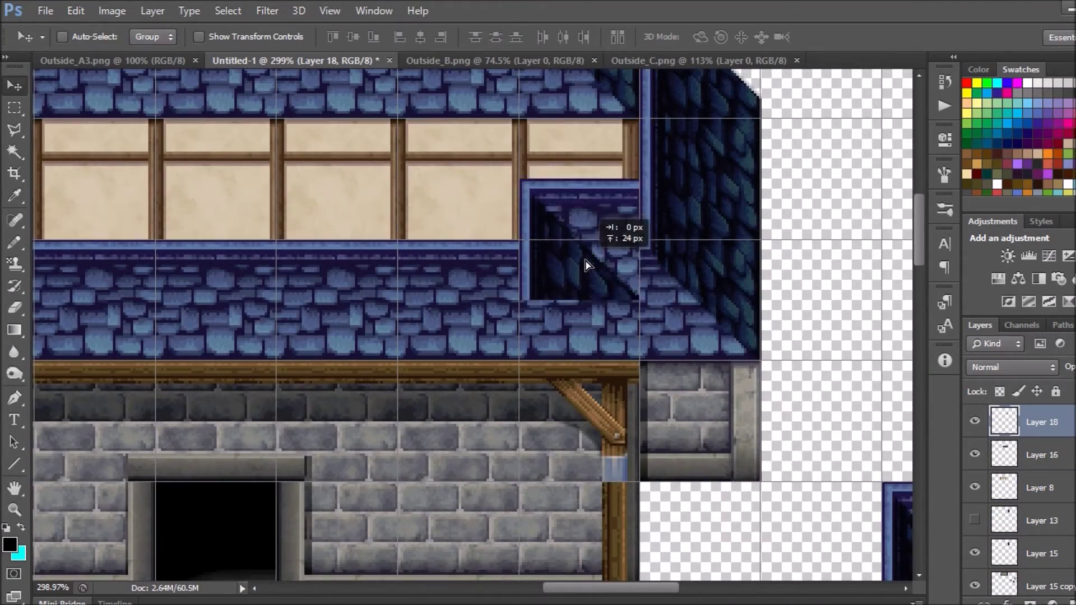
Raise the roof corner tile onto the right annex and marquee its stone wall strip with the grid shown.
left_click_drag(586, 263, 584, 203)
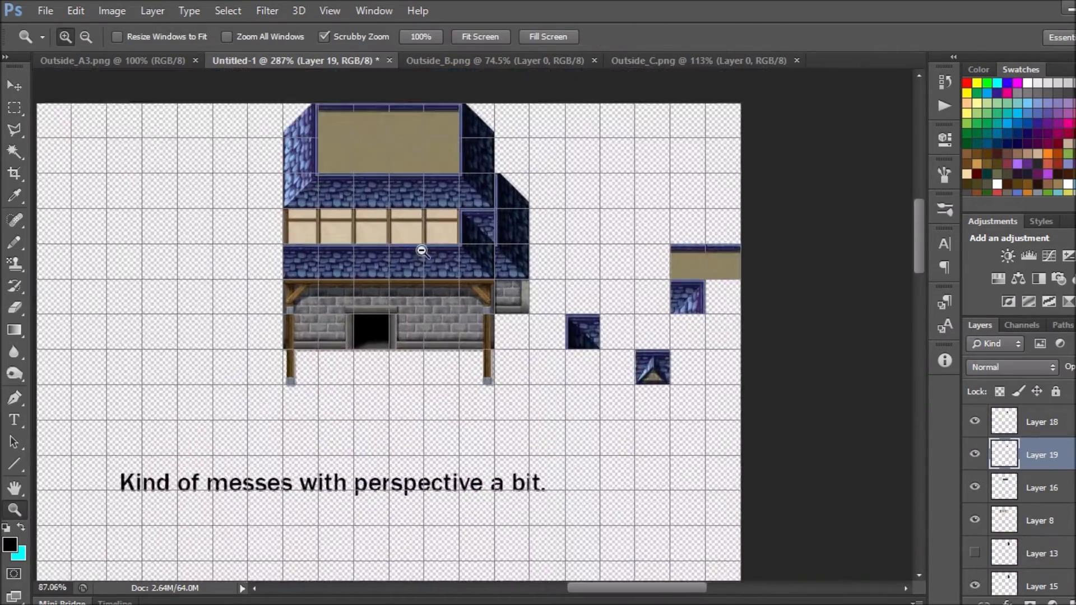
left_click_drag(422, 251, 549, 216)
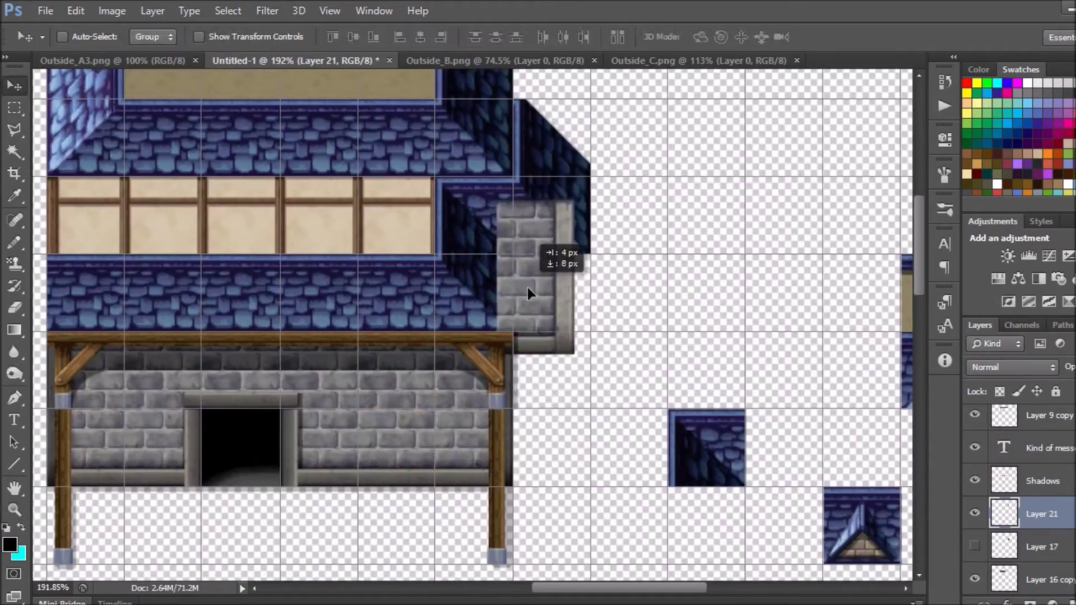
scroll(1015, 510, "down", 2)
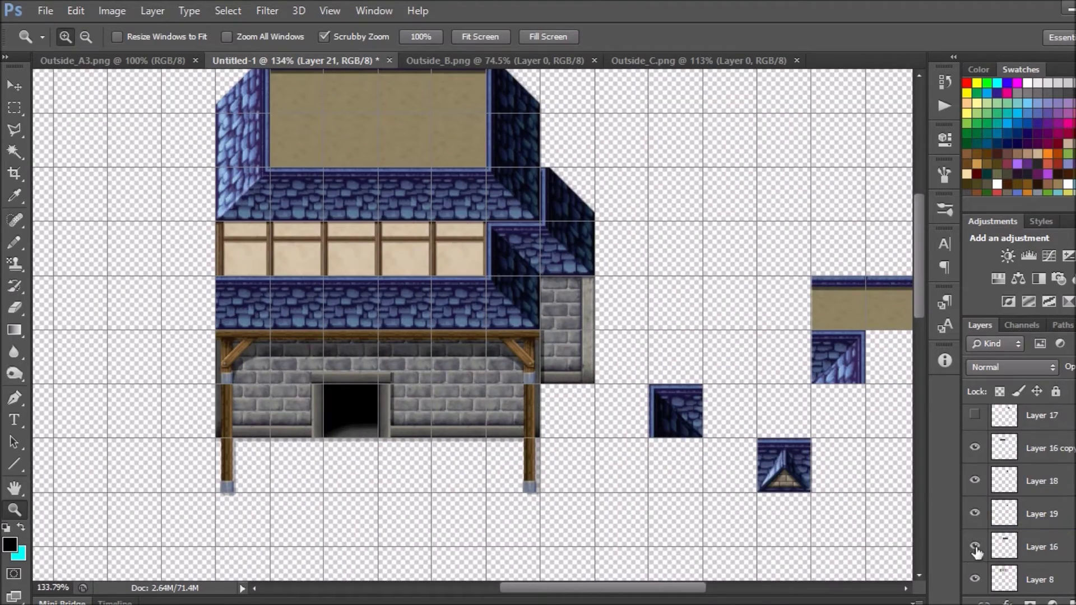
scroll(975, 473, "down", 1)
scroll(572, 174, "up", 2)
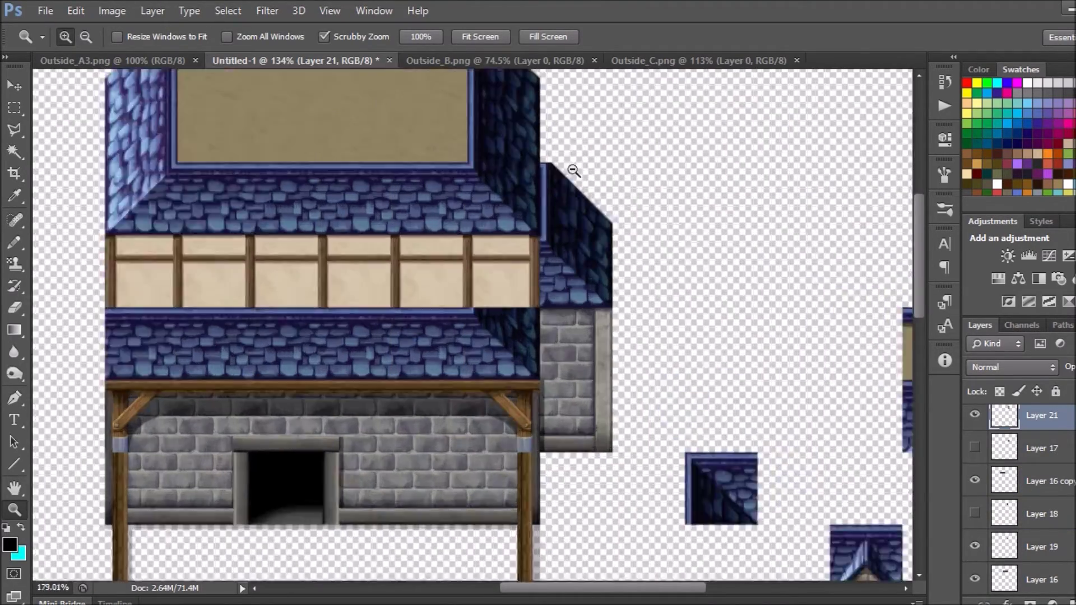
scroll(768, 333, "up", 2)
scroll(768, 333, "down", 2)
scroll(697, 329, "down", 2)
scroll(667, 211, "down", 3)
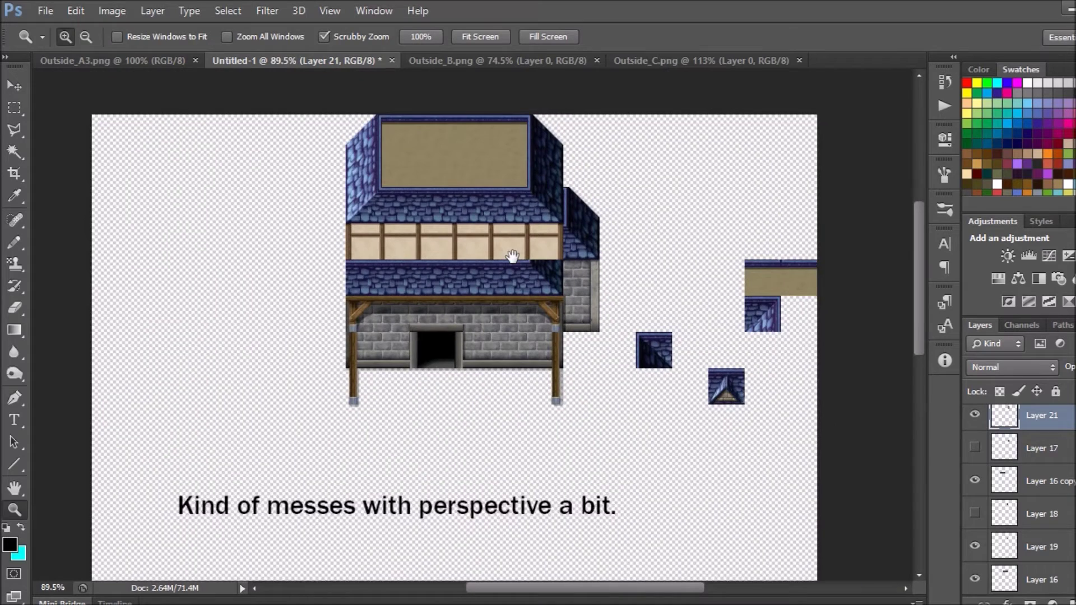
key("m")
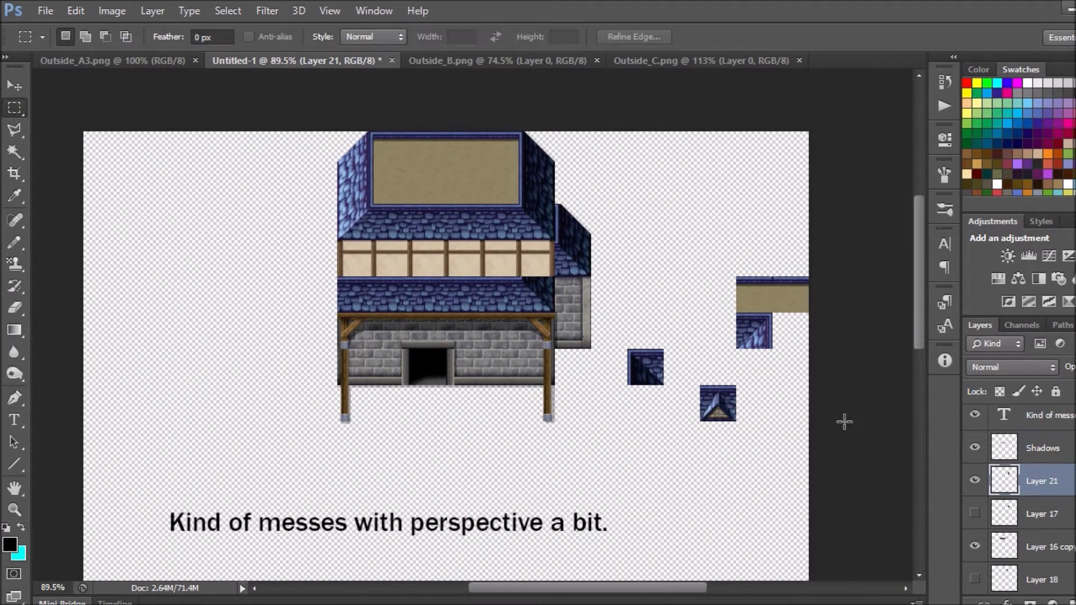
key("ctrl+apostrophe")
key("ctrl+apostrophe")
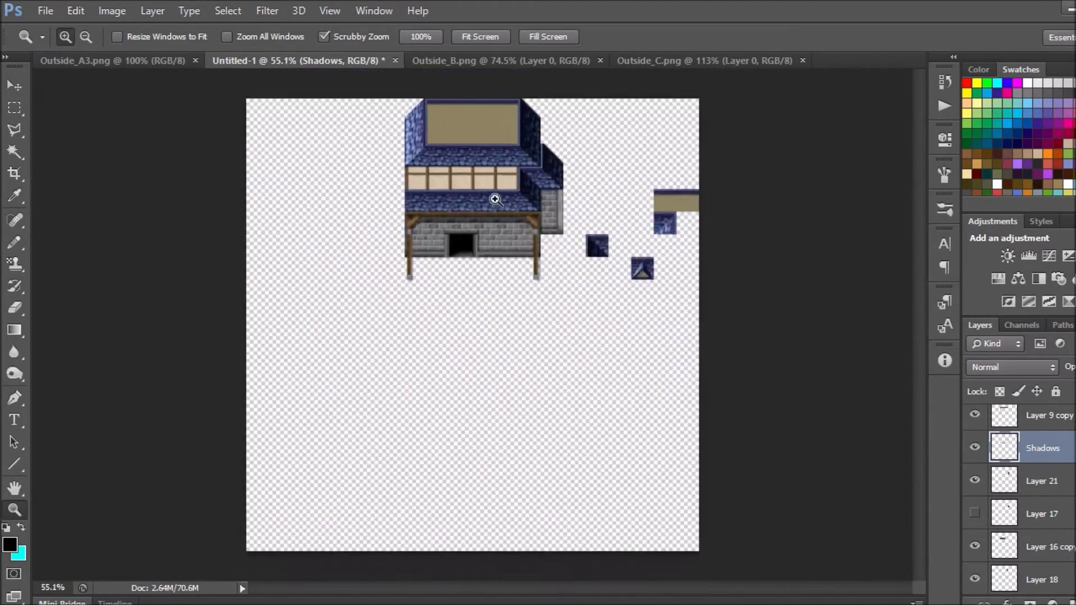
left_click_drag(568, 246, 583, 247)
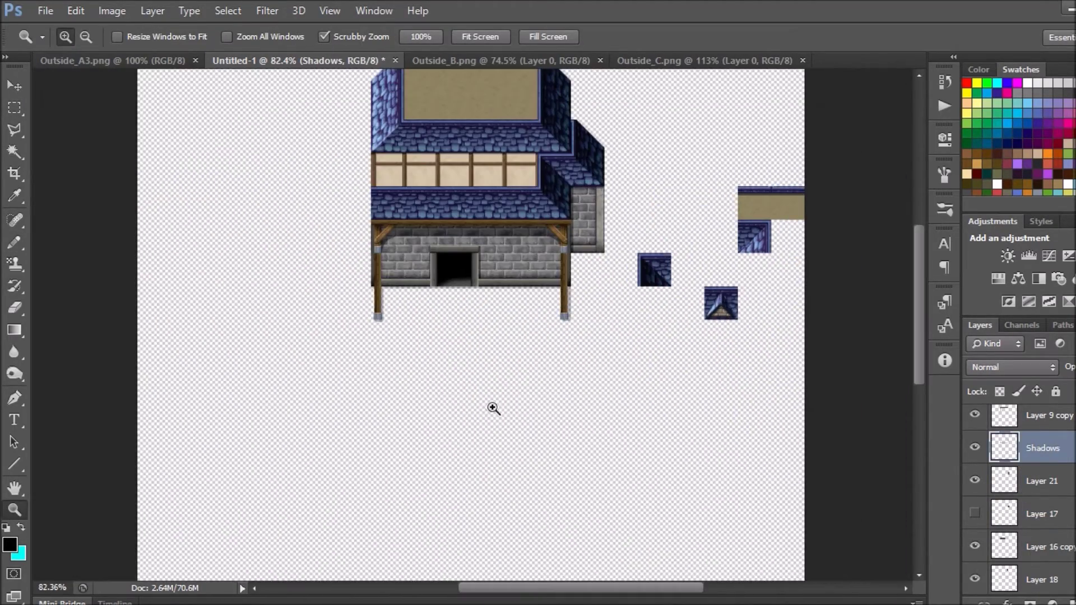
Hide the spare roof piece (Layer 15) and move the door piece down one tile.
scroll(981, 456, "up", 1)
scroll(982, 457, "down", 5)
left_click(975, 480)
key("v")
key("ctrl+apostrophe")
left_click_drag(550, 185, 549, 241)
scroll(977, 487, "up", 1)
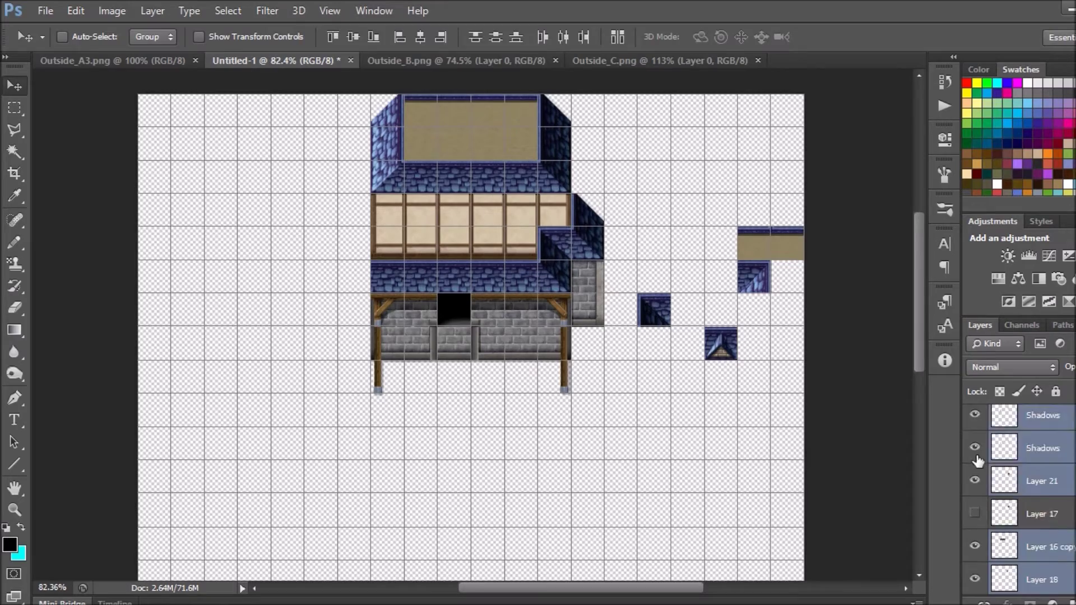
left_click_drag(454, 309, 454, 342)
key("ctrl+apostrophe")
Zoom in on the upper storey's right end and raise Layer 21 in the stack.
key("z")
mouse_move(510, 255)
left_mouse_down()
mouse_move(560, 137)
mouse_move(621, 193)
left_mouse_up()
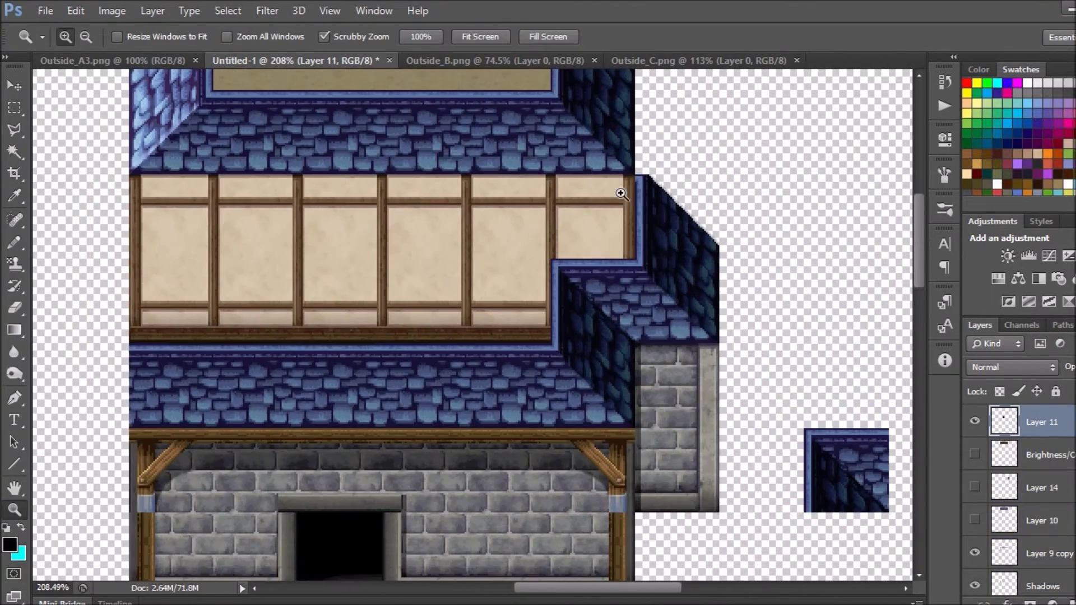
scroll(1037, 505, "down", 4)
left_click(1042, 447)
scroll(1039, 520, "up", 1)
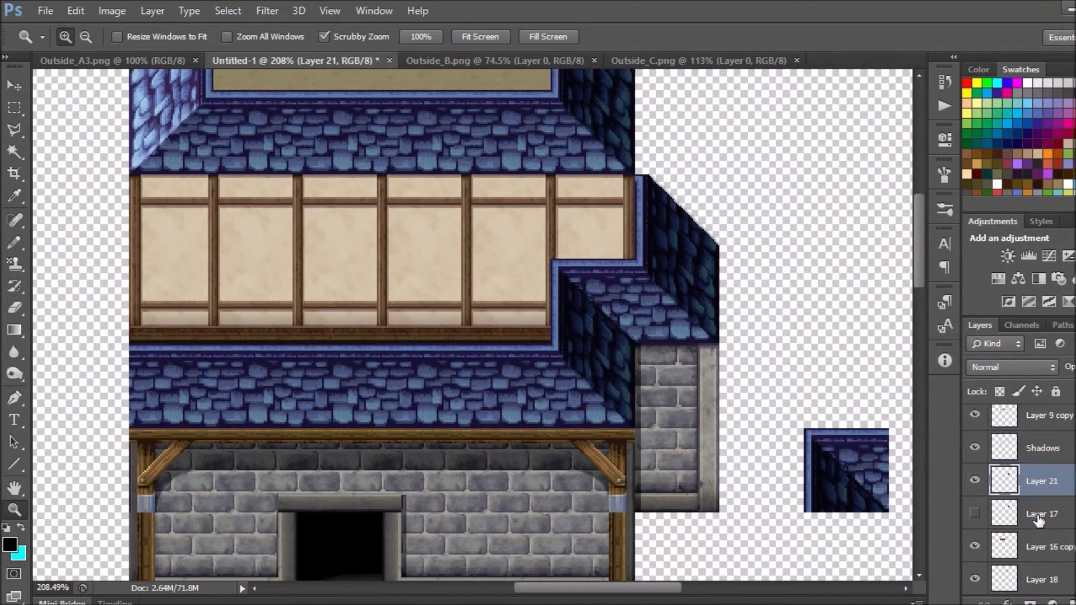
key("ctrl+bracketright")
scroll(949, 480, "down", 1)
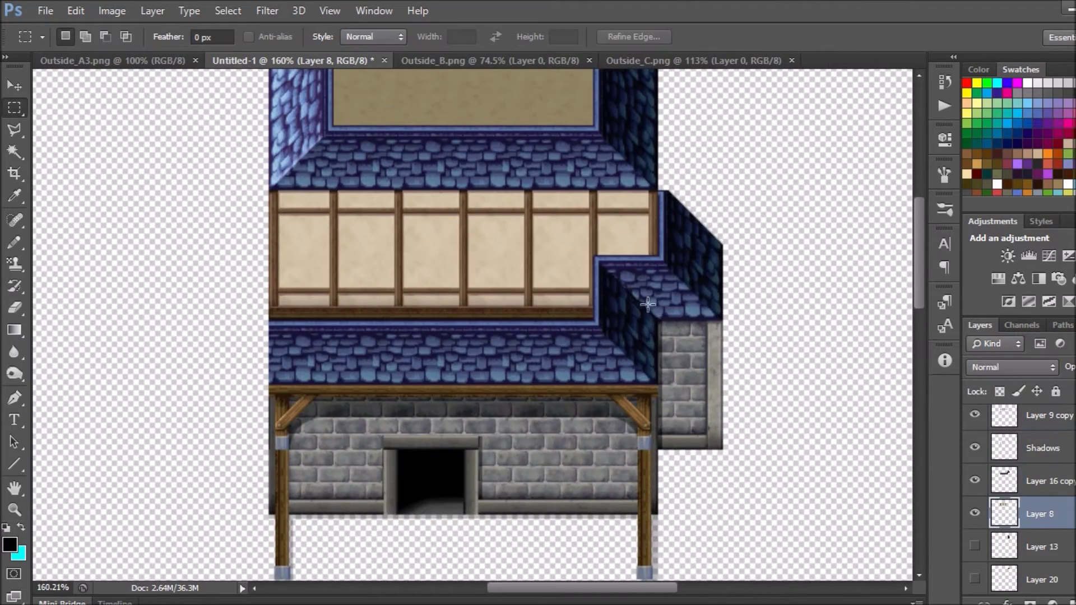
Fill the gap at the timber storey's right end with a short timber panel.
key("ctrl+apostrophe")
left_click_drag(648, 304, 586, 227)
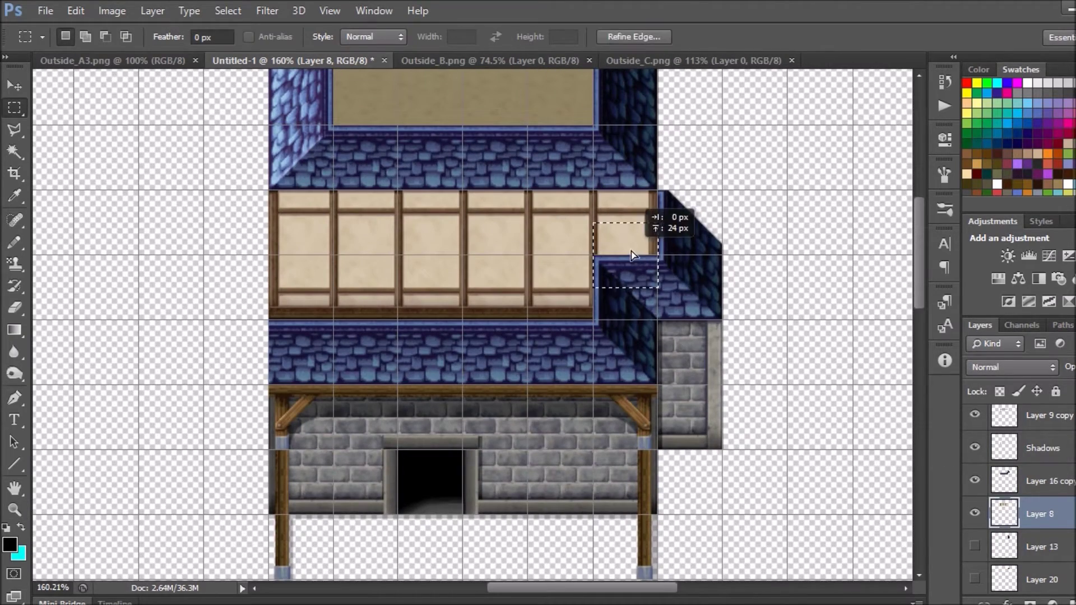
key("ctrl+apostrophe")
key("z")
left_click_drag(680, 360, 610, 352)
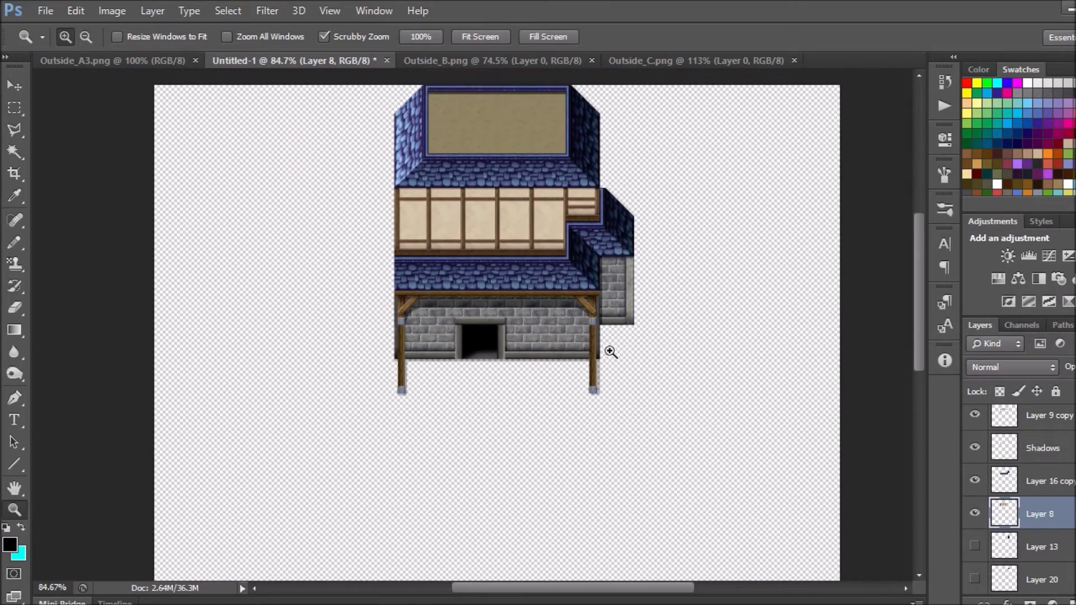
Turn Layer 13 back on and raise it above Layer 8.
scroll(1021, 480, "down", 2)
left_click(1037, 481)
left_click(976, 480)
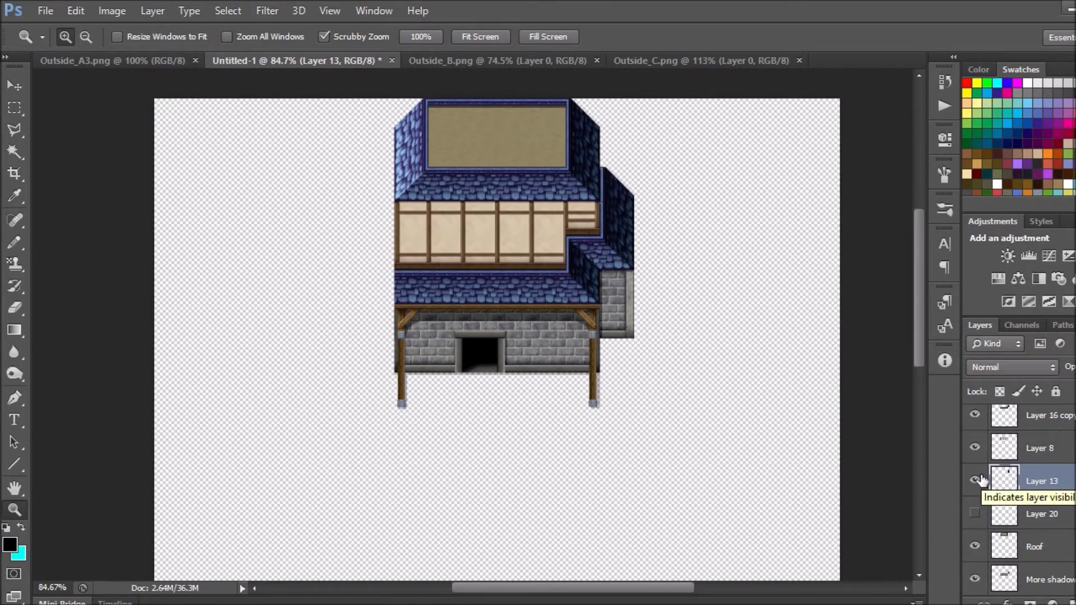
left_click(610, 188)
key("ctrl+bracketright")
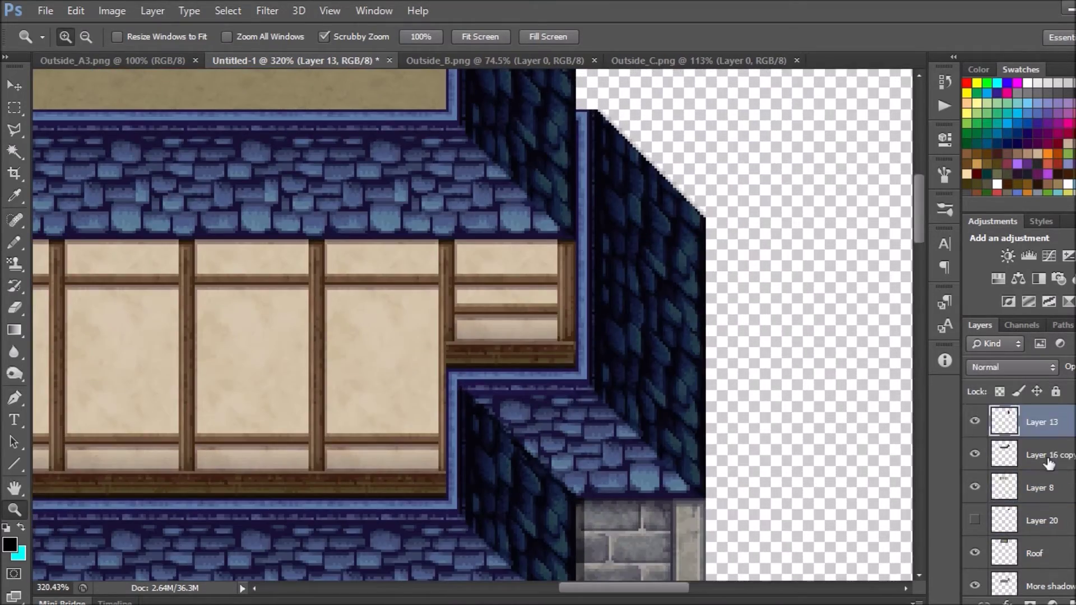
key("ctrl+1")
left_click_drag(650, 475, 598, 402)
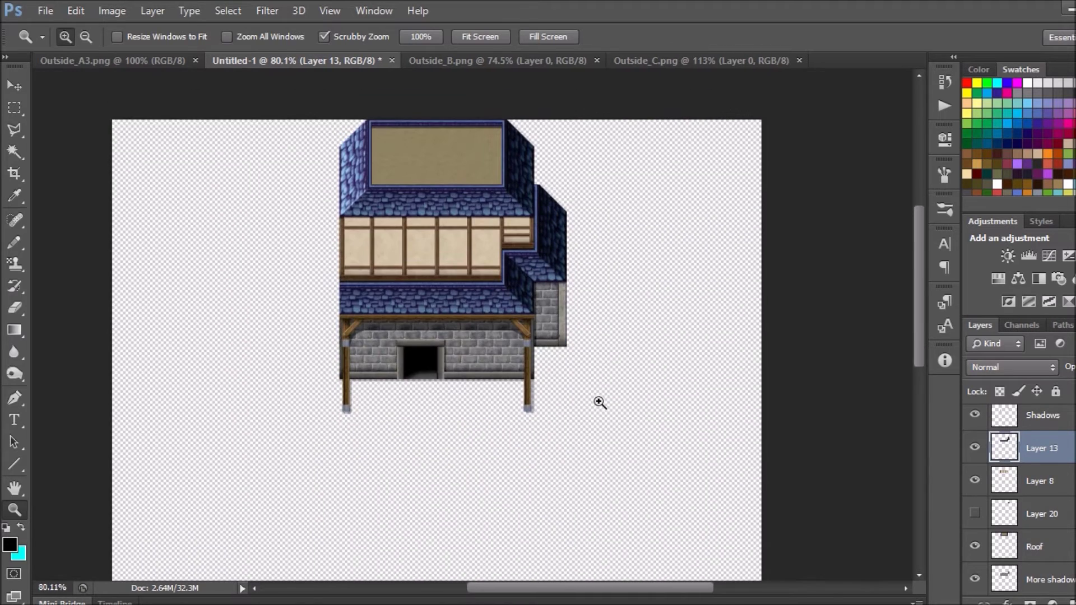
Add the caption 'Now lets add some more detail!' below the house.
key("t")
left_click(351, 410)
type("Now lets add some more de")
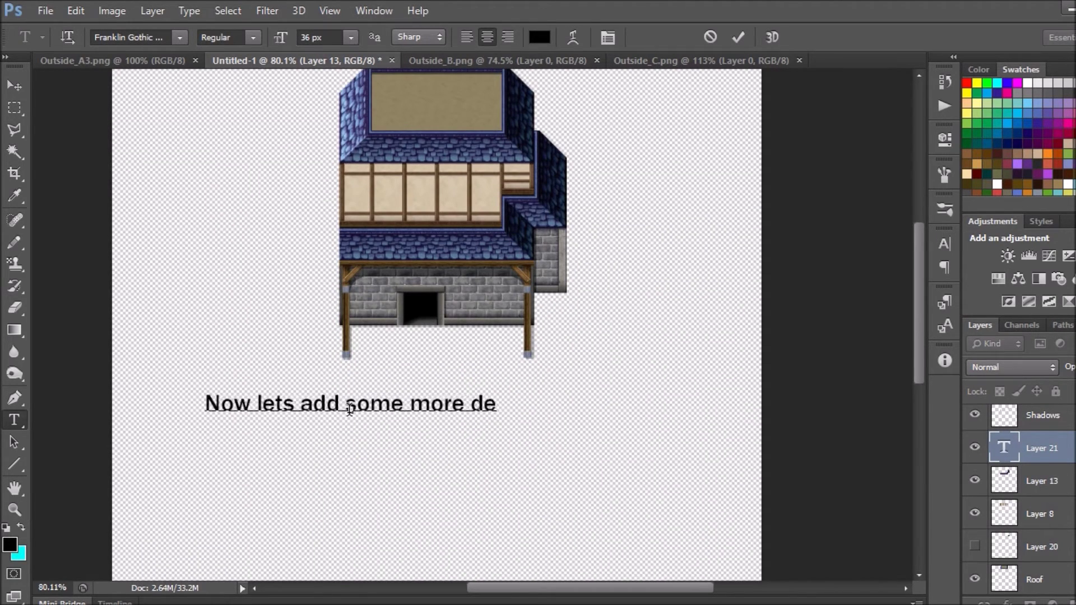
type("tail!")
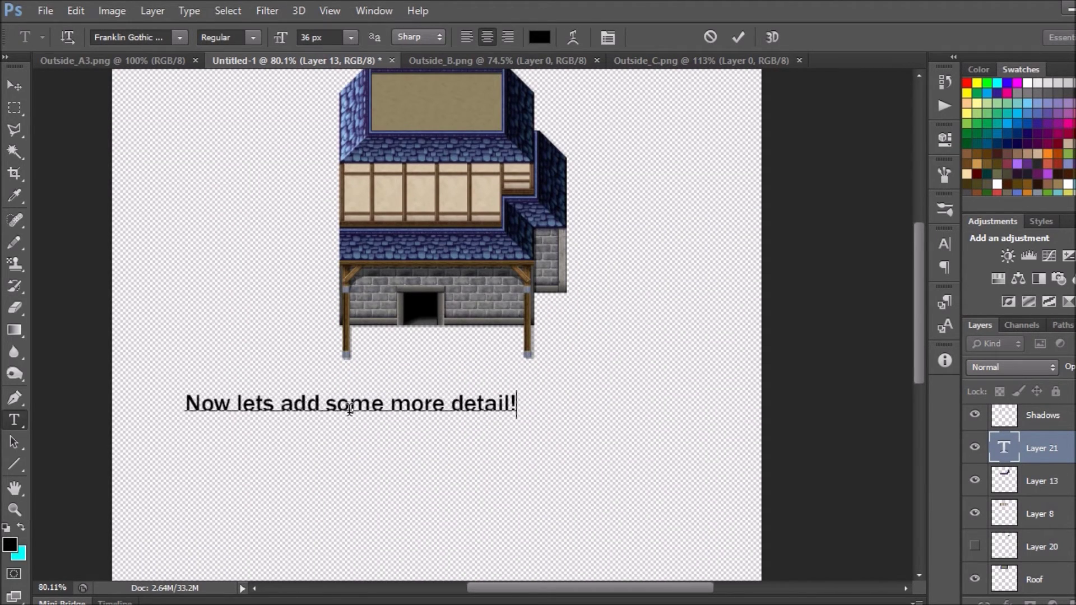
key("ctrl+Return")
Place an Outside_B wooden shutter beside the doorway, reorder it and the Roof layer, then start another note.
key("v")
key("ctrl+Tab")
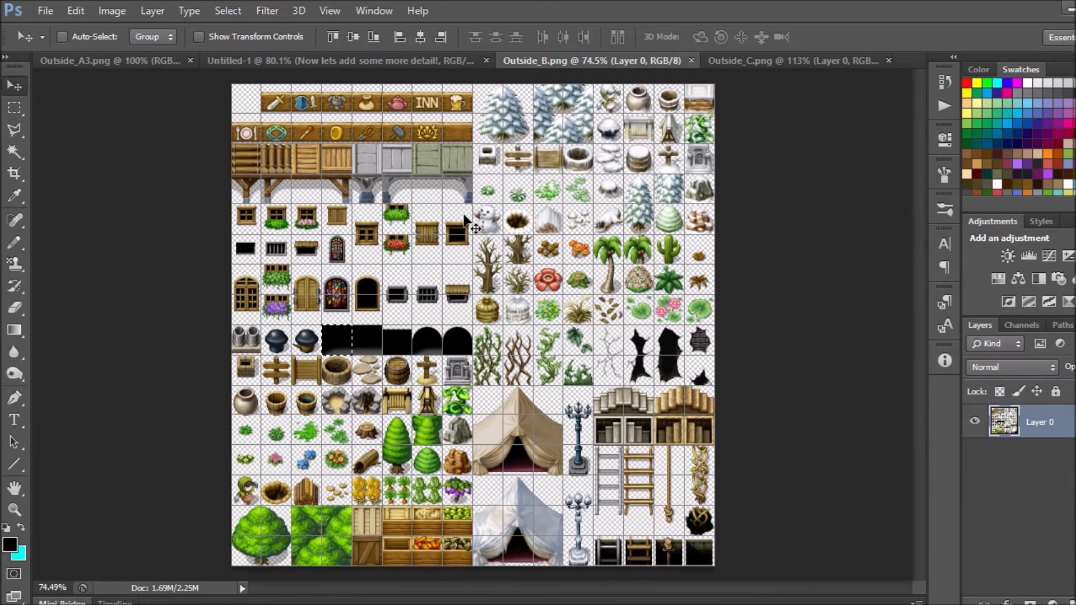
key("m")
key("v")
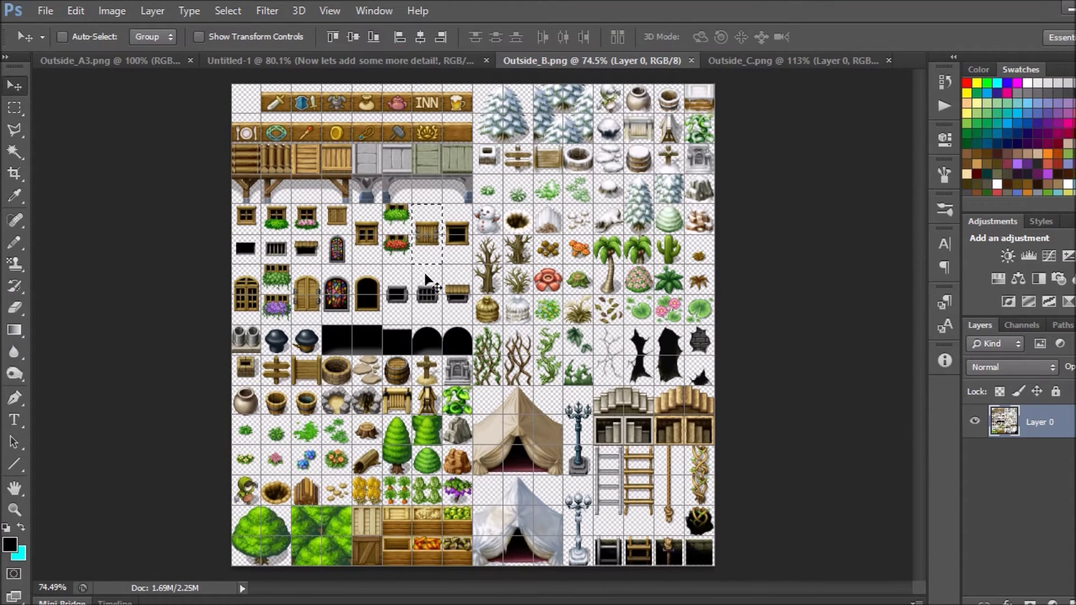
left_click_drag(120, 59, 298, 116)
left_click_drag(480, 294, 480, 294)
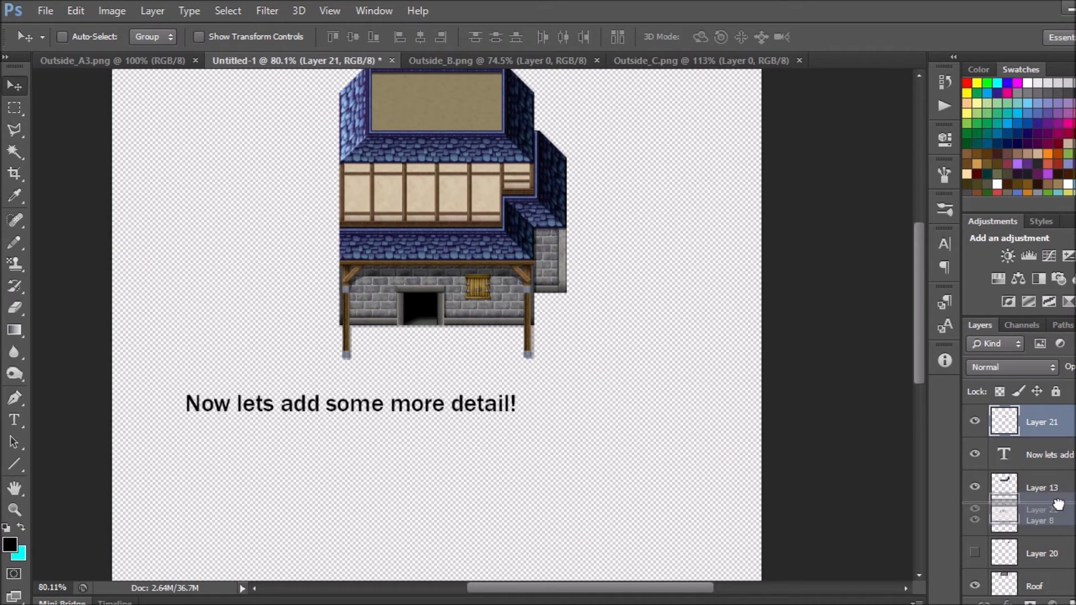
left_click_drag(1057, 501, 1066, 499)
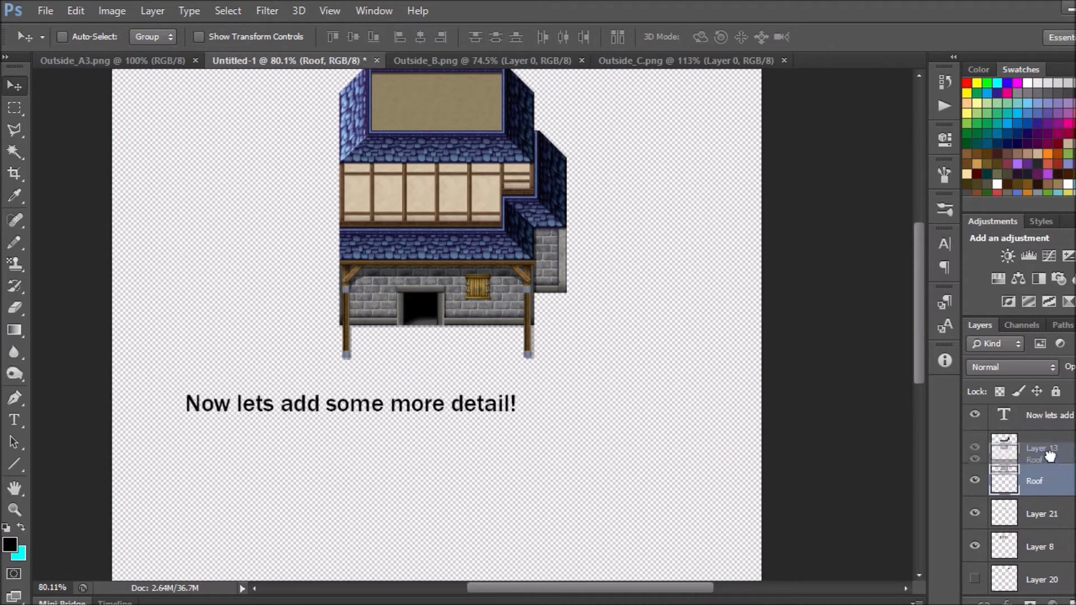
left_click_drag(1008, 540, 1059, 473)
key("t")
left_click(297, 485)
type("Actually before we go any fu")
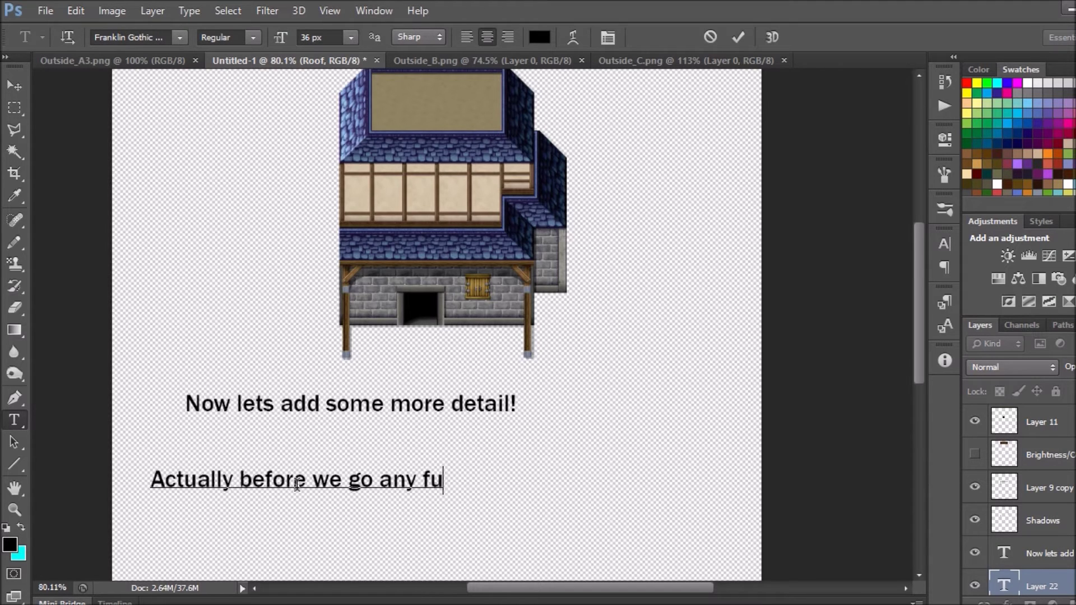
Finish the note ending 'its best to organize!' and create Above character and Below Character groups.
type("rther its best to organize!")
left_click(14, 85)
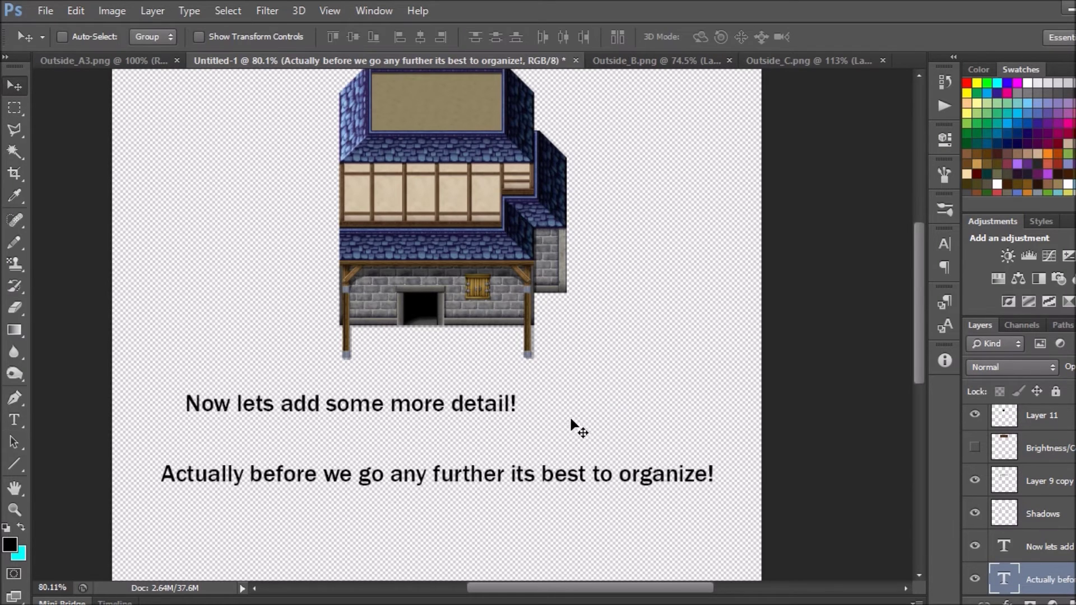
left_click(1038, 415)
key("ctrl+g")
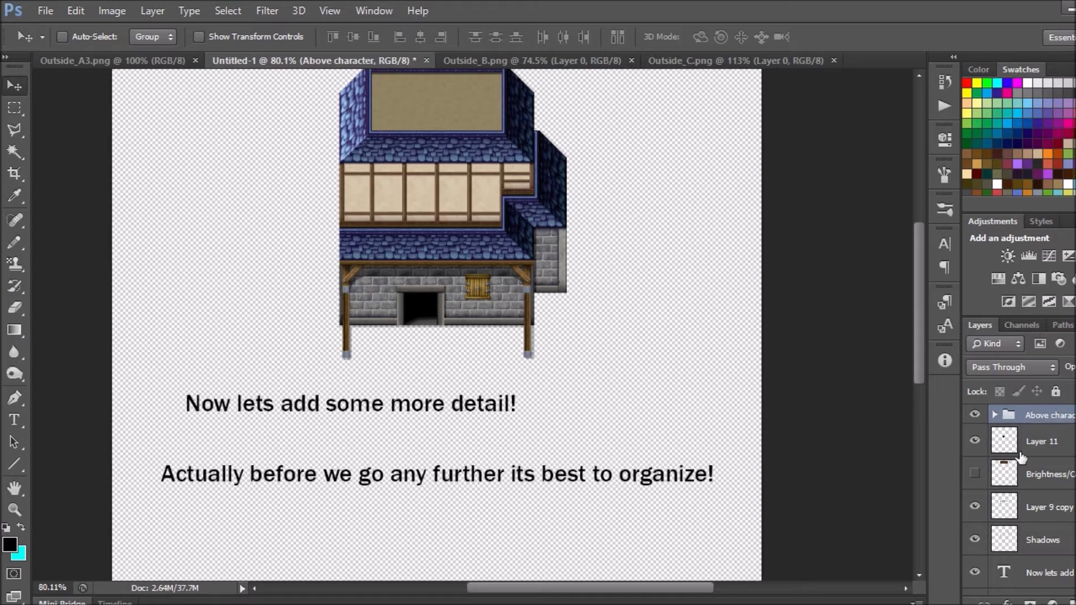
key("ctrl+g")
type("Below Chara")
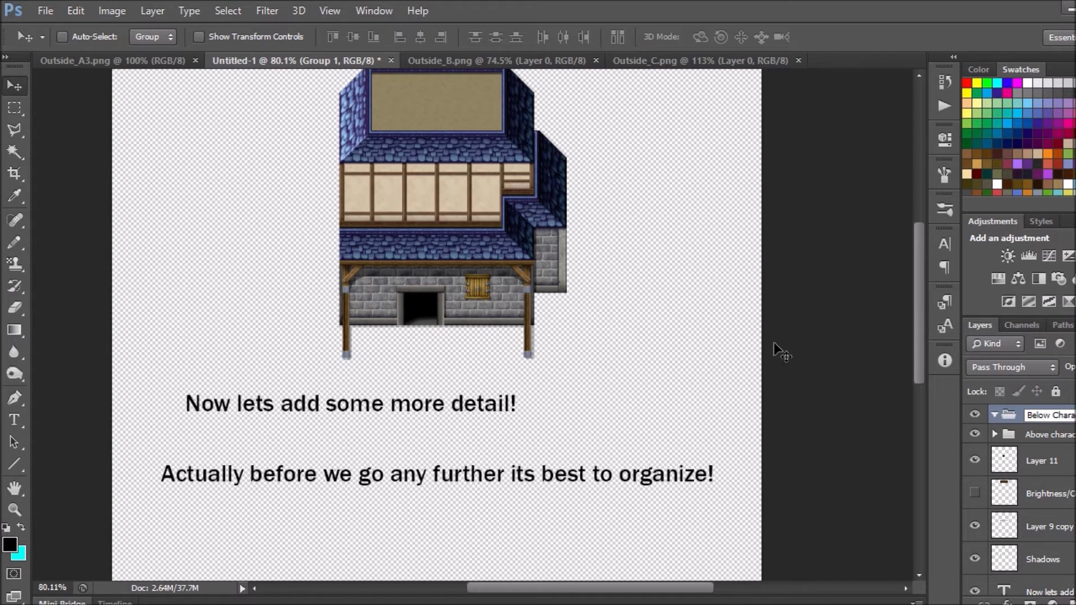
key("Return")
left_click_drag(1043, 415, 1065, 453)
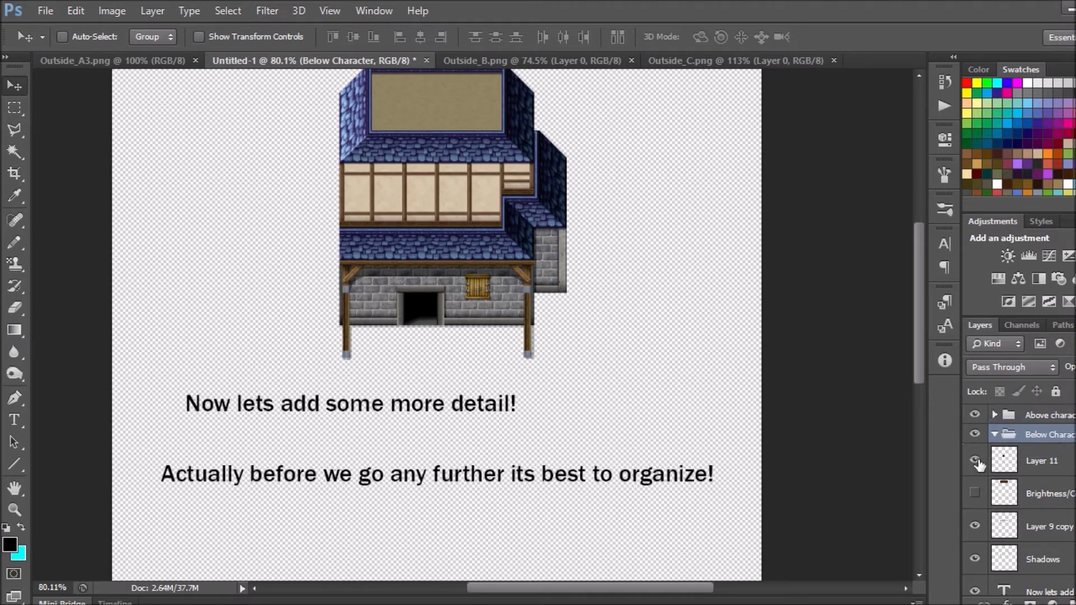
Delete the hidden brightness layer, merge Layer 9 copy into Shadows, and delete both text notes.
left_click(1033, 471)
left_click(1016, 492)
key("Delete")
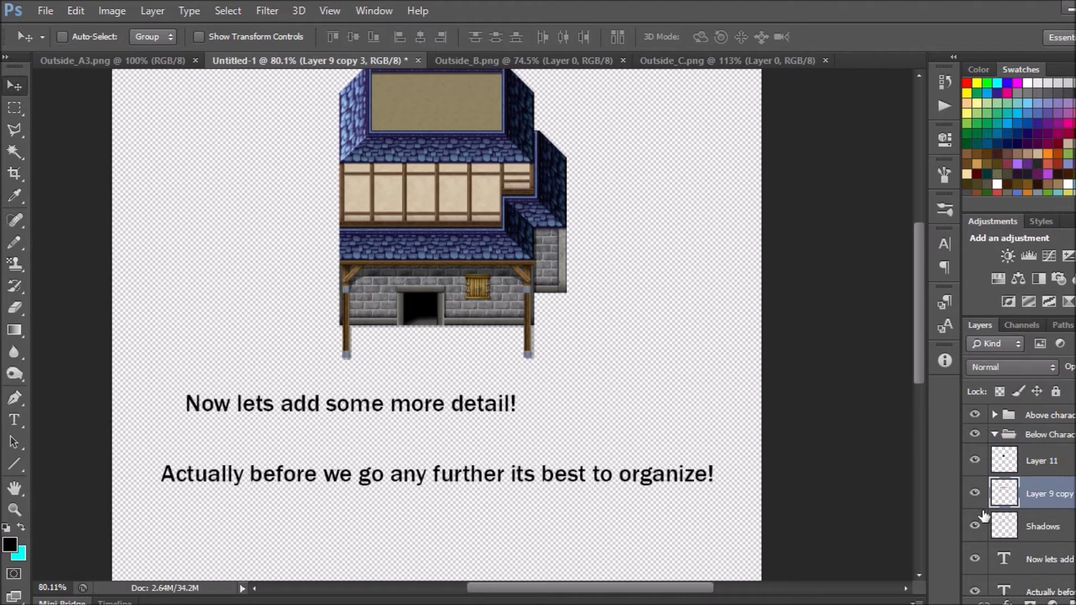
left_click(1033, 529, "shift")
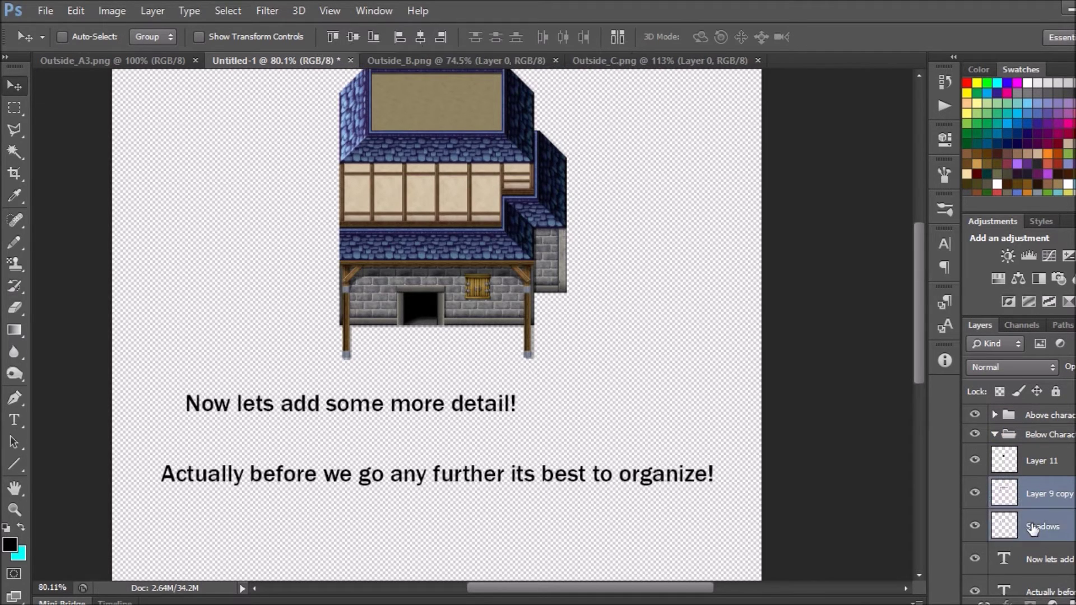
right_click(1046, 525)
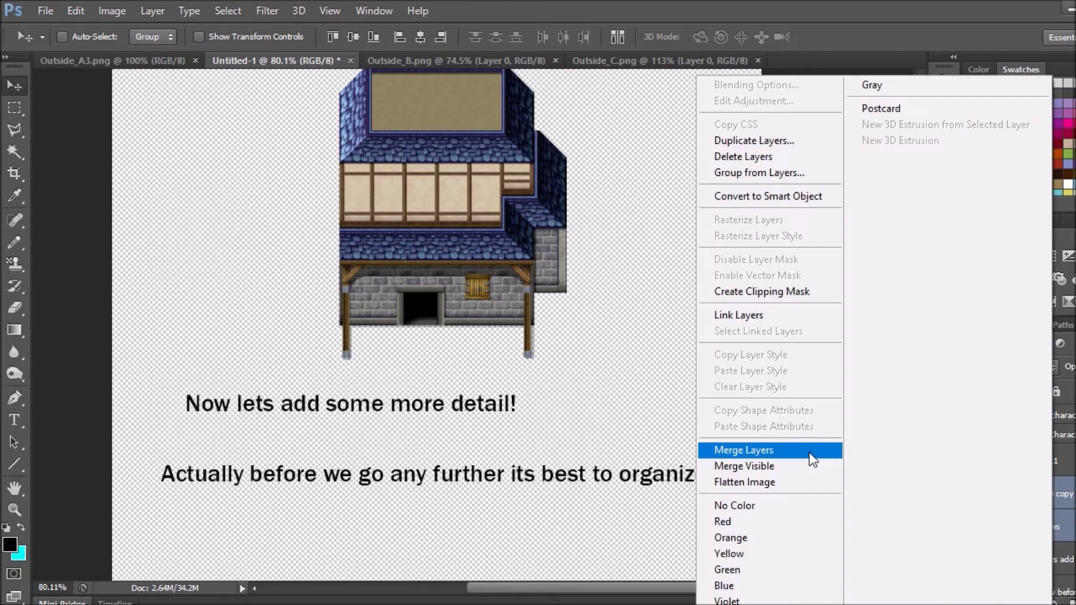
left_click(809, 451)
left_click(1024, 529)
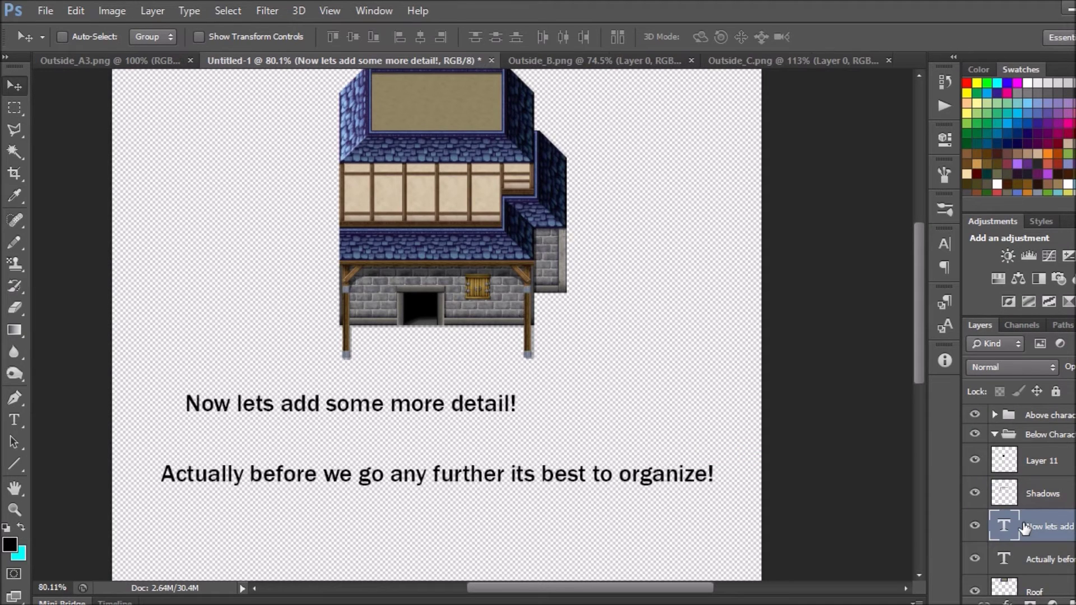
key("Delete")
key("Delete")
Move Roof and Layer 8 into Above character; Layer 11, Layer 21 and More shadows into Below Character.
left_click_drag(1044, 511, 1048, 415)
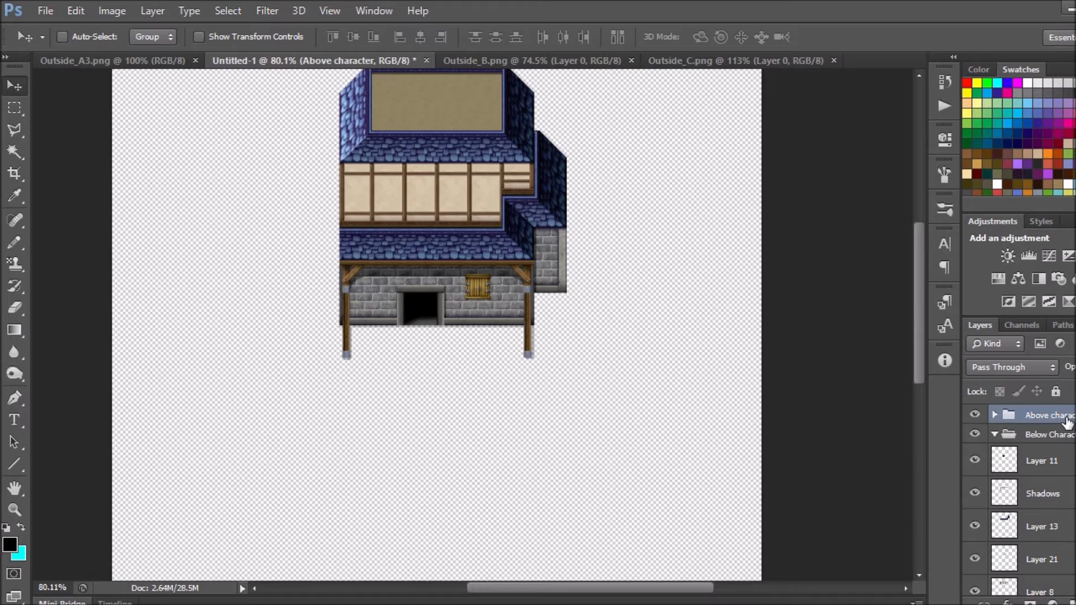
left_click(975, 494)
left_click(976, 494)
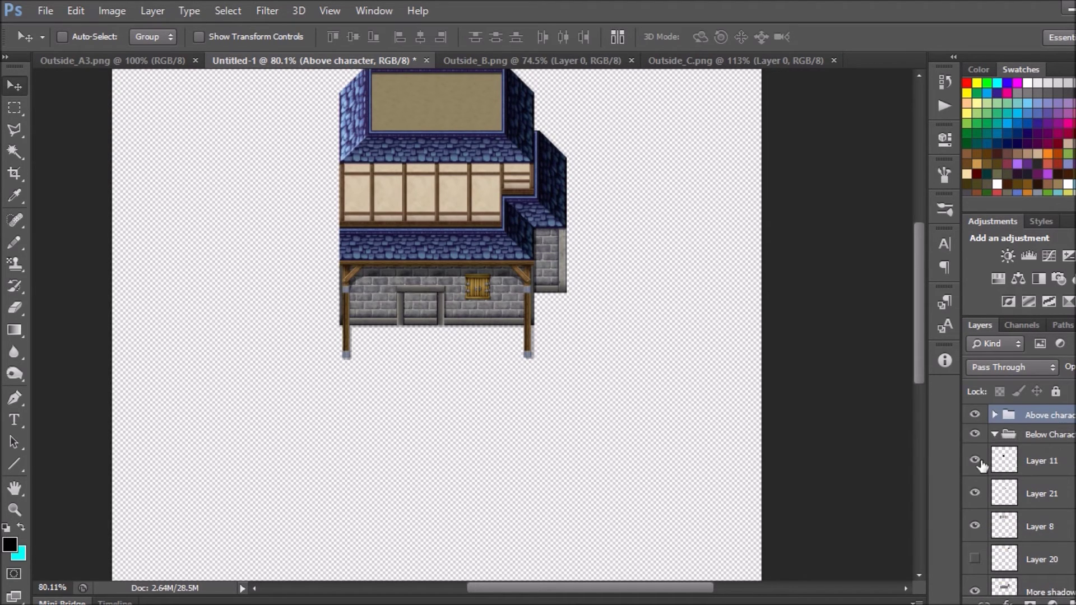
left_click_drag(1034, 475, 1048, 439)
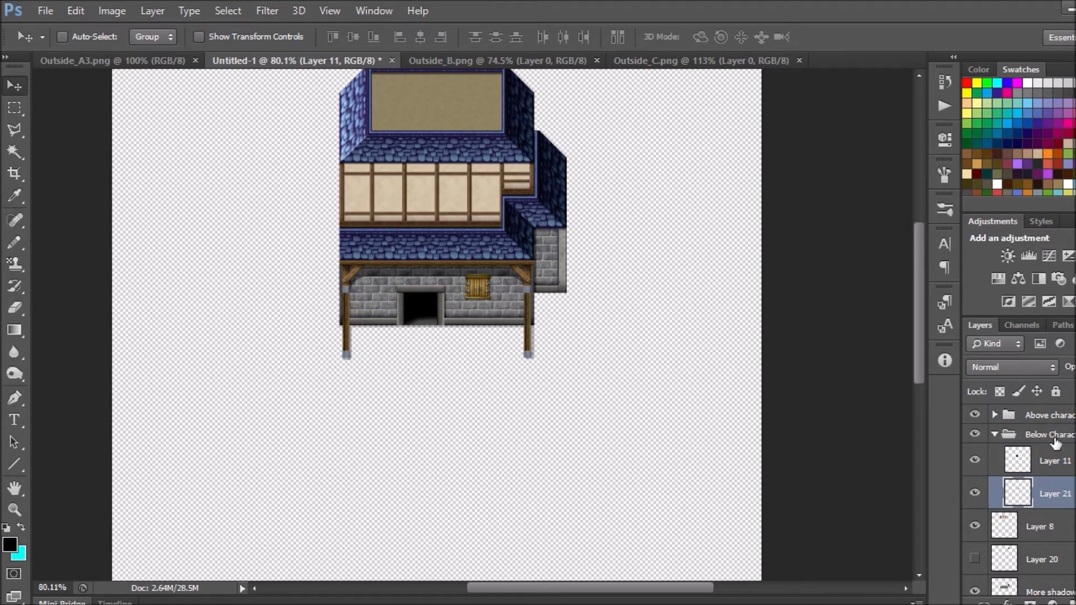
left_click_drag(1045, 477, 1046, 474)
left_click(976, 514)
left_click(976, 514)
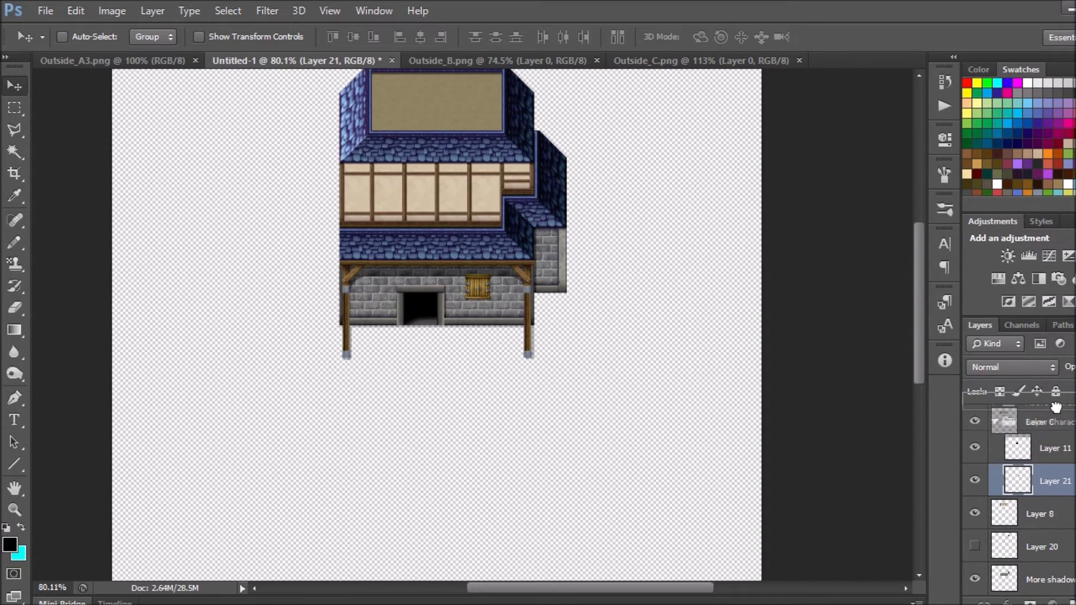
left_click_drag(1056, 408, 1051, 415)
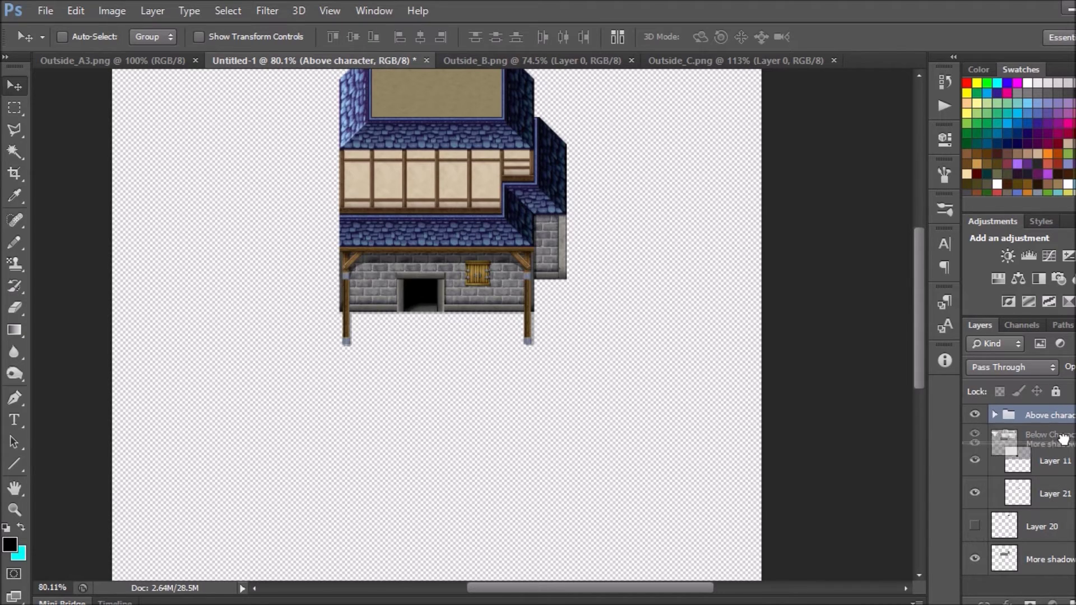
left_click_drag(1043, 559, 1067, 441)
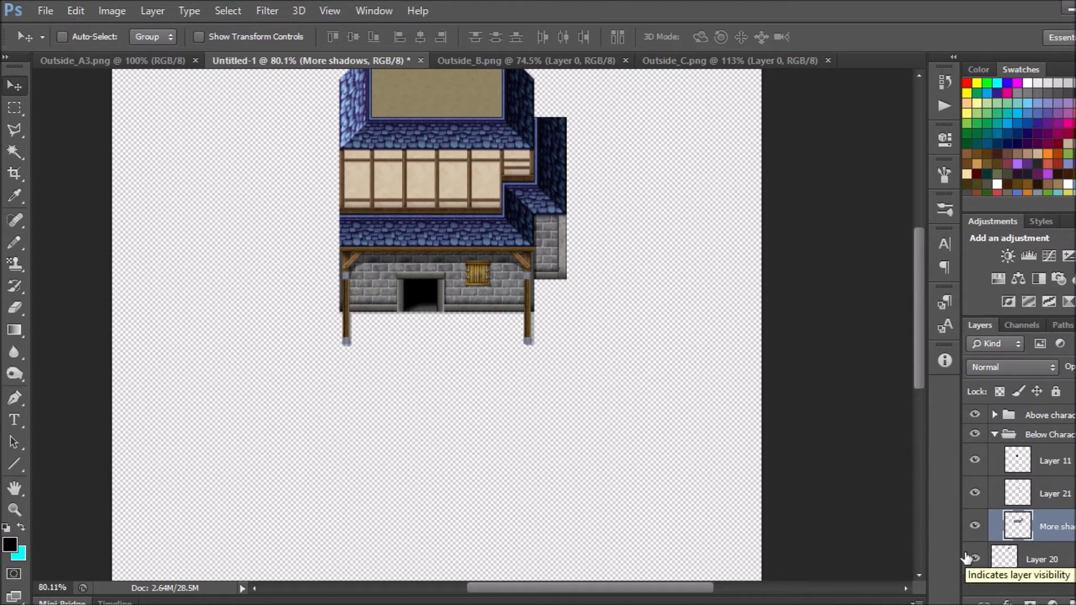
Delete the unused hidden Layer 20 and select the Below Character group.
left_click(1024, 557)
key("Delete")
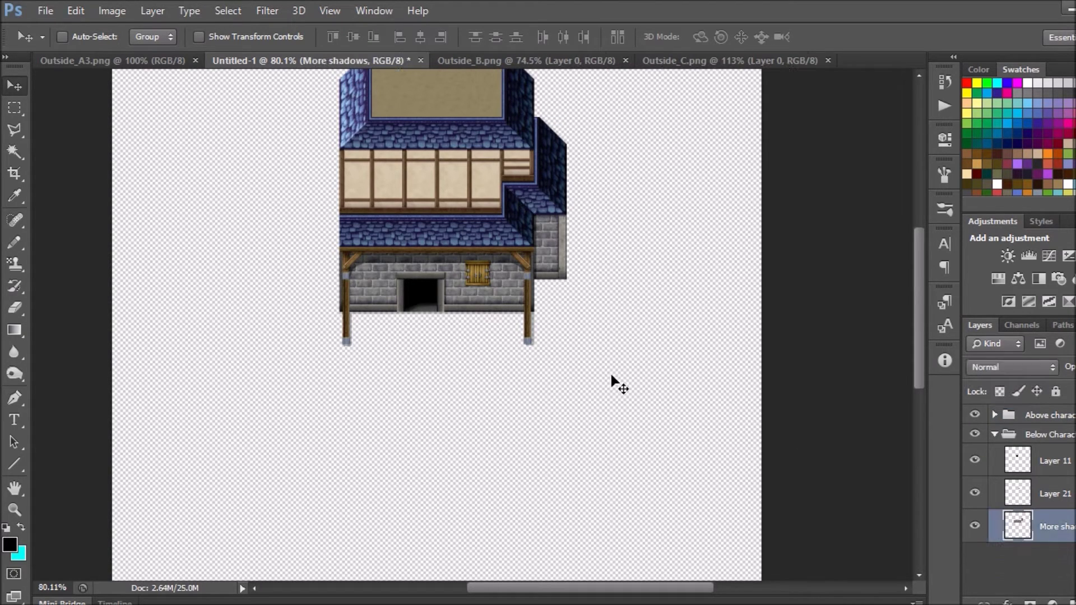
scroll(611, 380, "up", 3)
left_click(1000, 434)
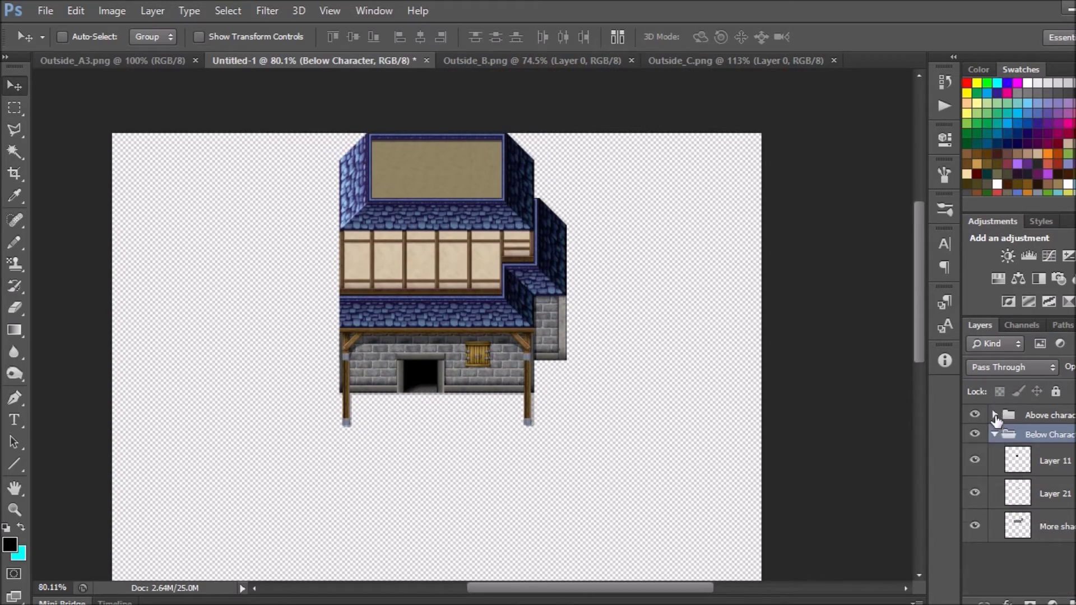
Zoom in on the house front and copy the blue roof dormer tile from Outside_C.
left_click(1034, 518)
key("z")
mouse_move(444, 320)
left_mouse_down()
mouse_move(413, 389)
mouse_move(505, 336)
left_mouse_up()
left_click(701, 61)
key("ctrl+c")
left_click(291, 61)
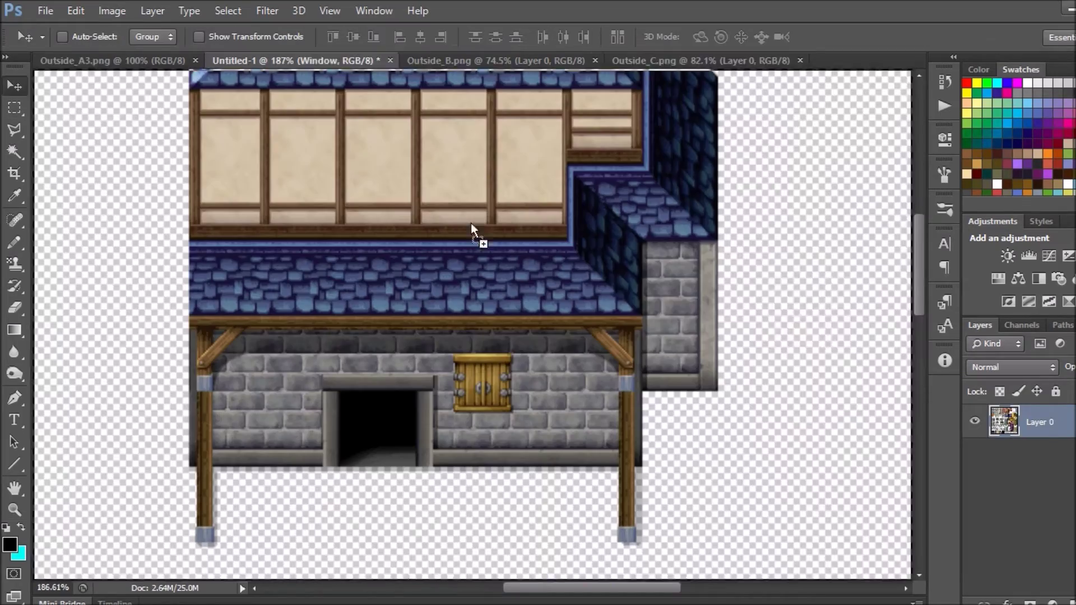
Paste the blue dormer tile onto the house roof and view it at actual size.
key("ctrl+v")
left_click(516, 323, "alt")
mouse_move(811, 310)
left_mouse_down()
mouse_move(380, 281)
mouse_move(414, 163)
mouse_move(493, 163)
left_mouse_up()
key("v")
key("ctrl+alt+0")
left_click(1047, 507)
key("ctrl+Tab")
key("m")
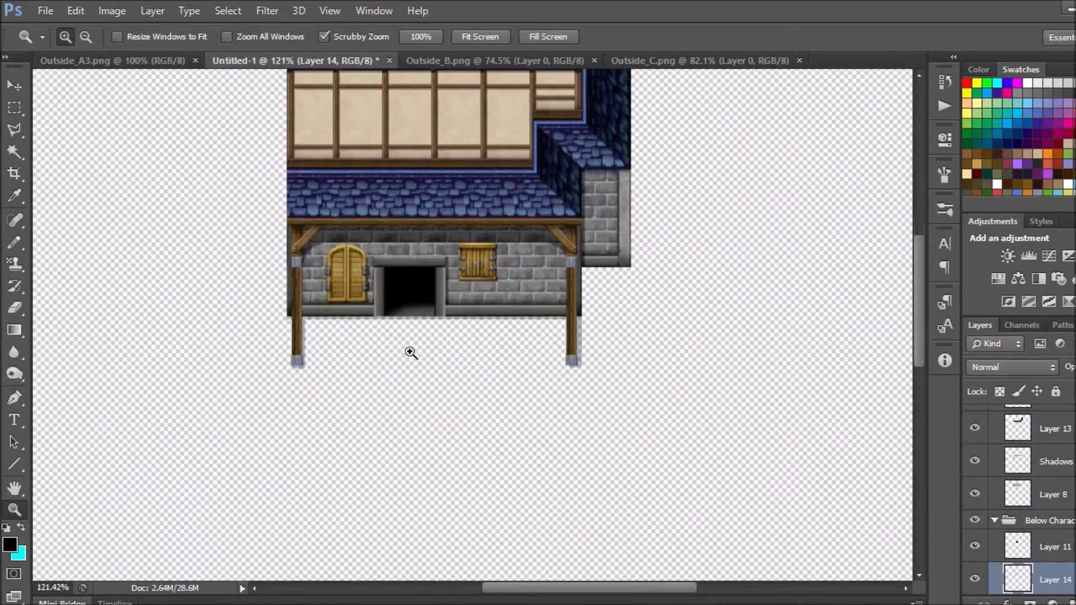
left_click(408, 358, "alt")
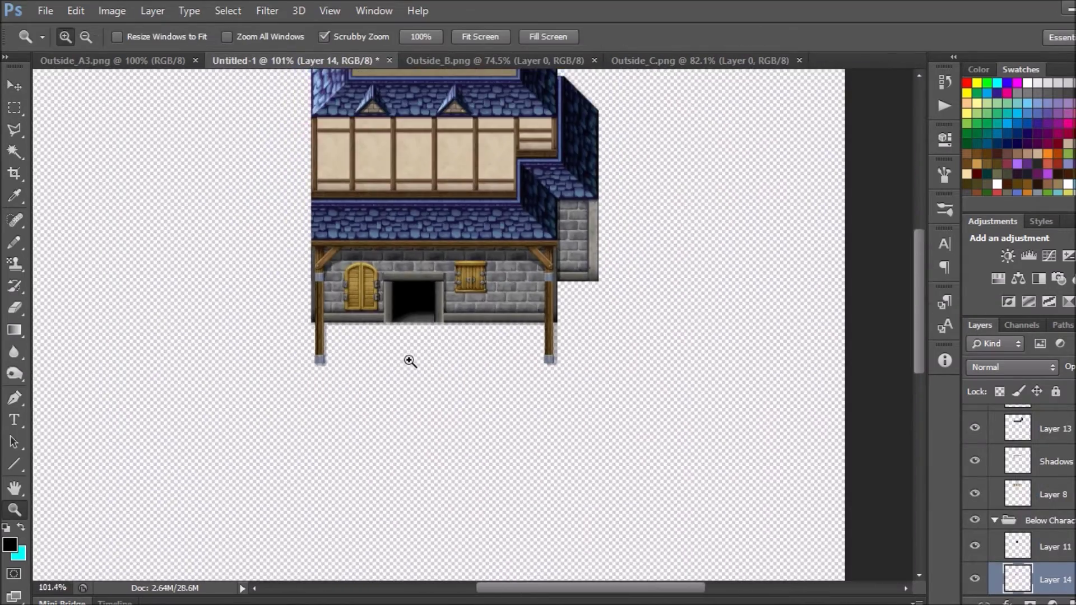
Add text notes below the house: '...I don't know what they're called.' and '...iny table there.'.
key("t")
left_click(389, 467)
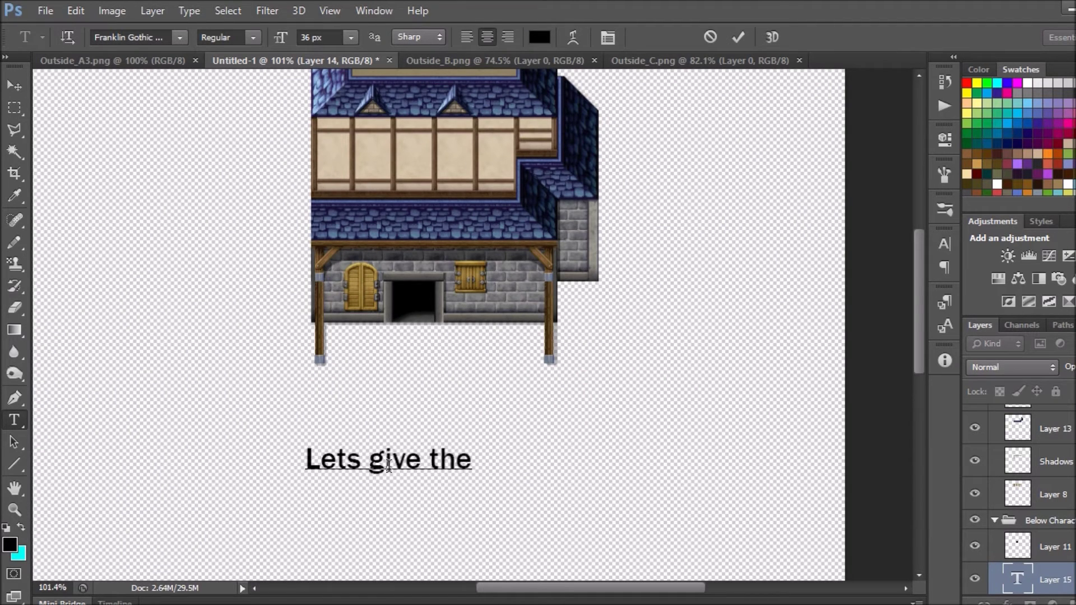
type("Lets give them some")
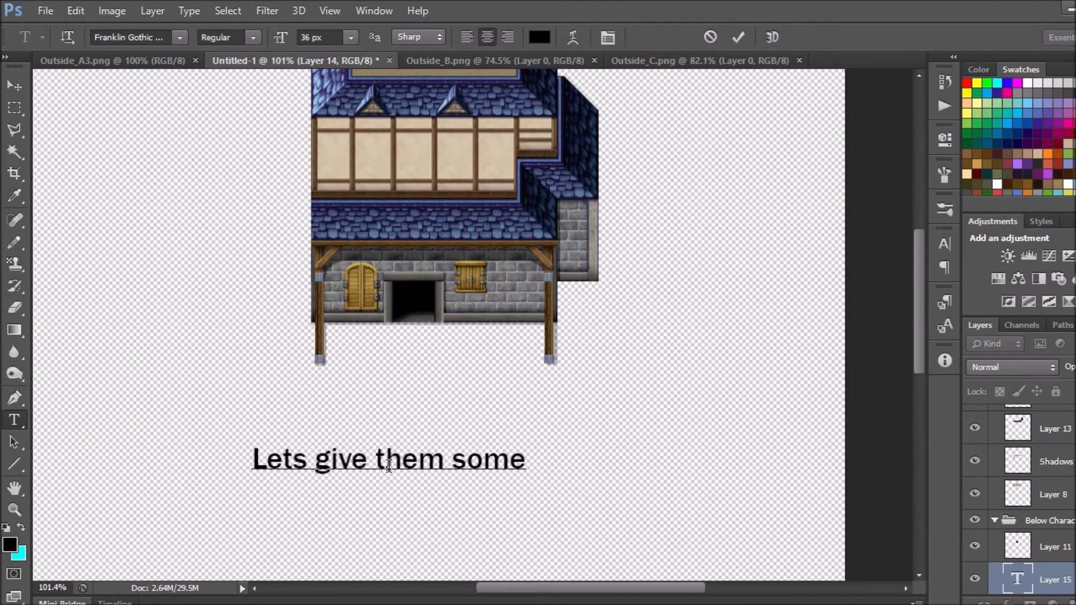
type("...I don't know what they're called.")
key("Return")
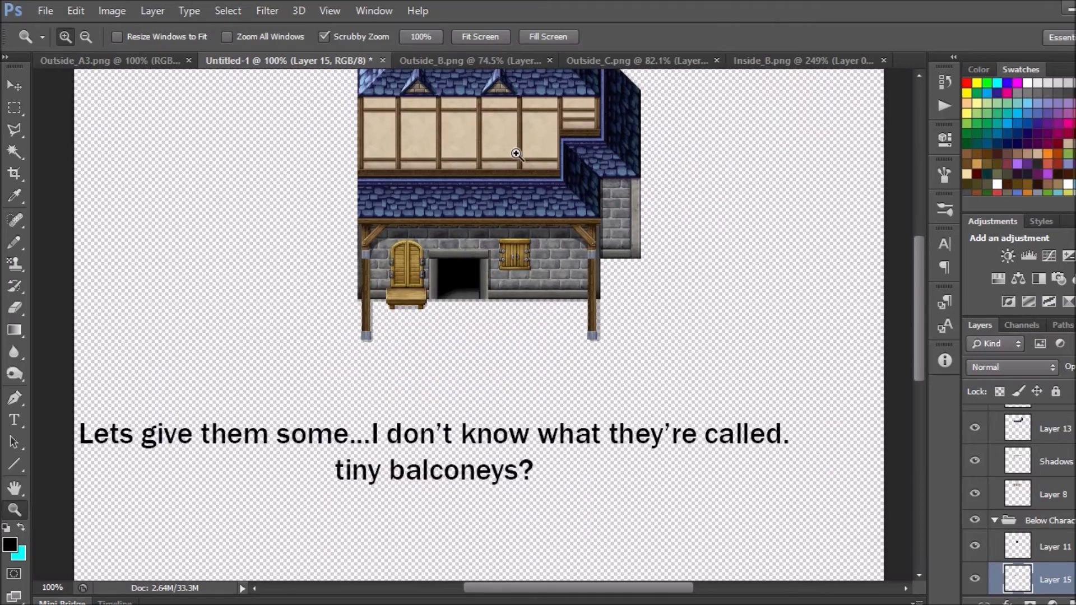
key("t")
left_click(397, 446)
type("I guess it's just a t")
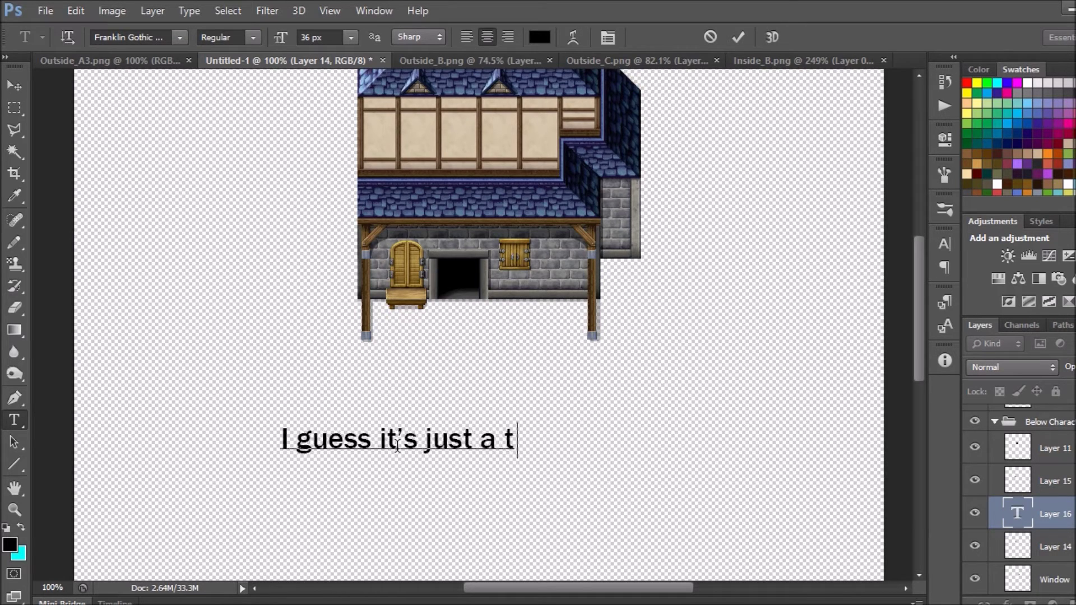
type("iny table there.")
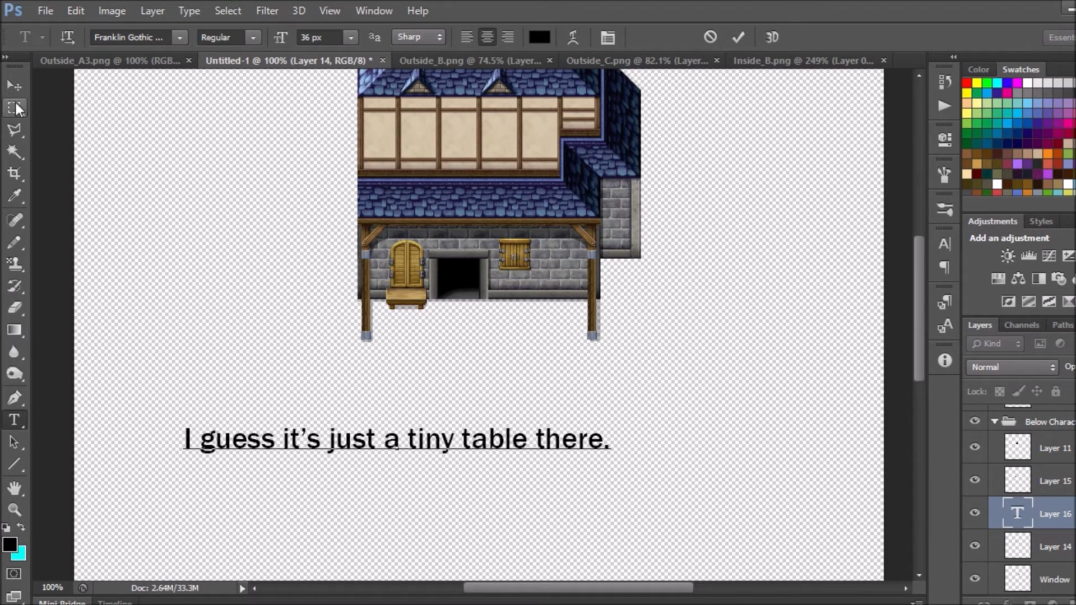
key("ctrl+Return")
Zoom in and add the caption line '...to look like stone is easy enough.'.
key("z")
mouse_move(337, 246)
left_mouse_down()
mouse_move(490, 291)
mouse_move(476, 287)
left_mouse_up()
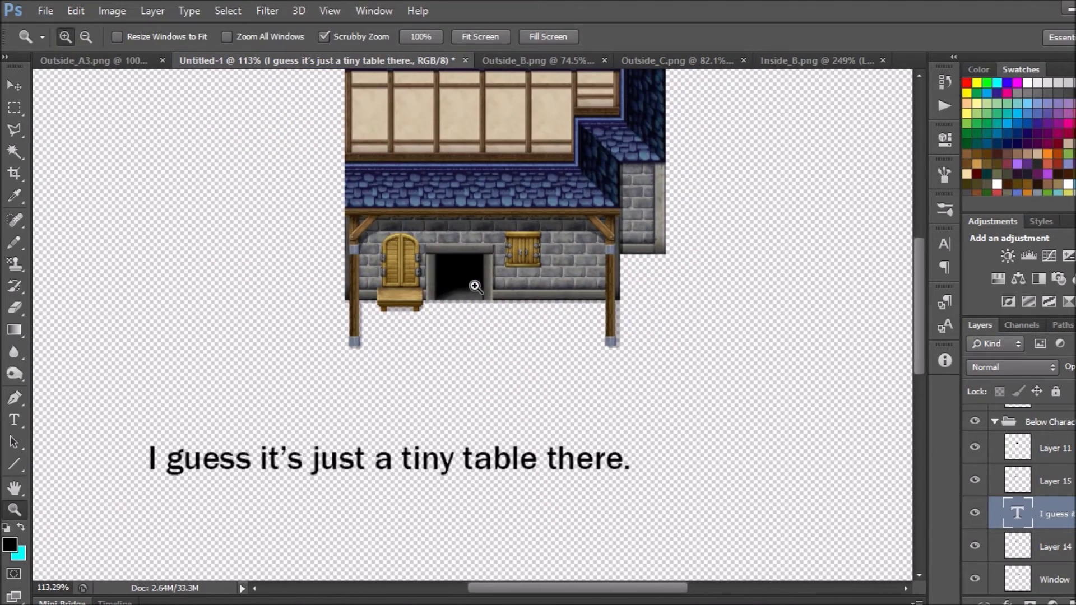
key("t")
type("making it turn")
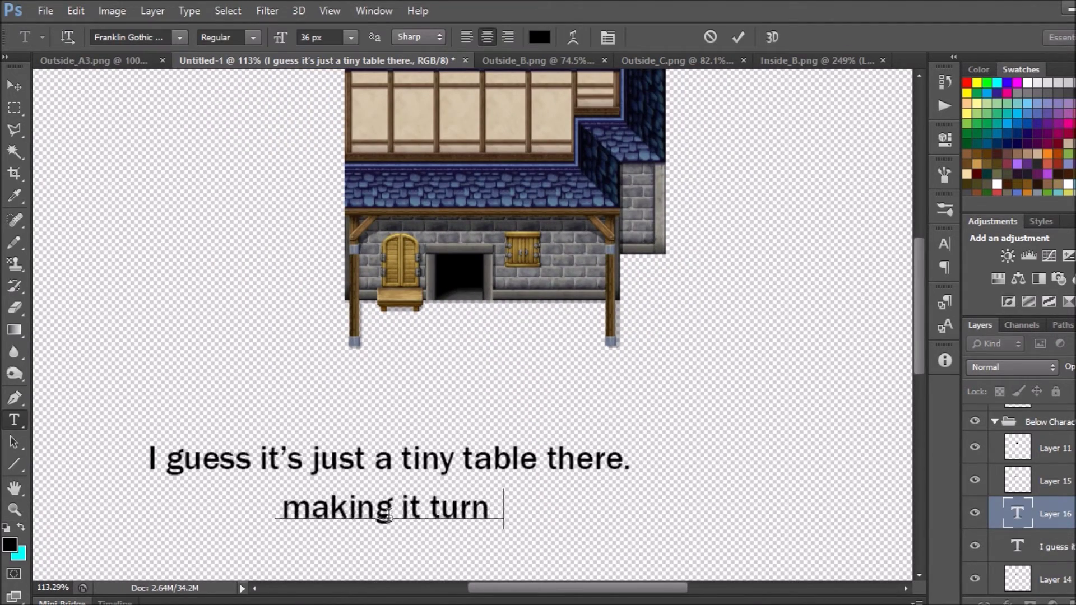
type("to look like stone is easy enough.")
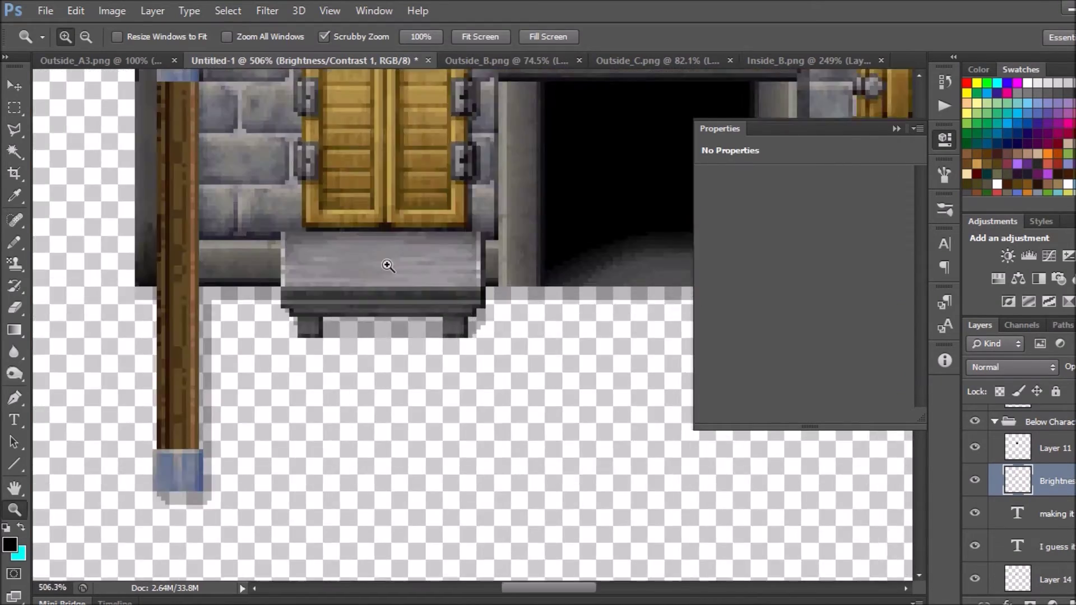
Zoom in on the bench and paint a Quick Mask over it.
key("z")
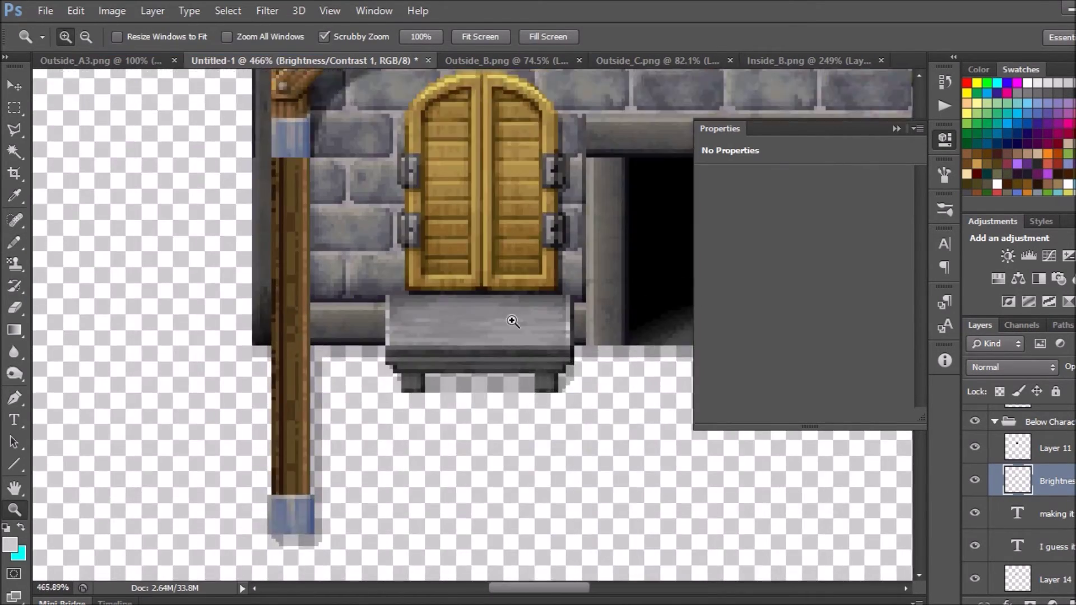
scroll(512, 321, "up", 2)
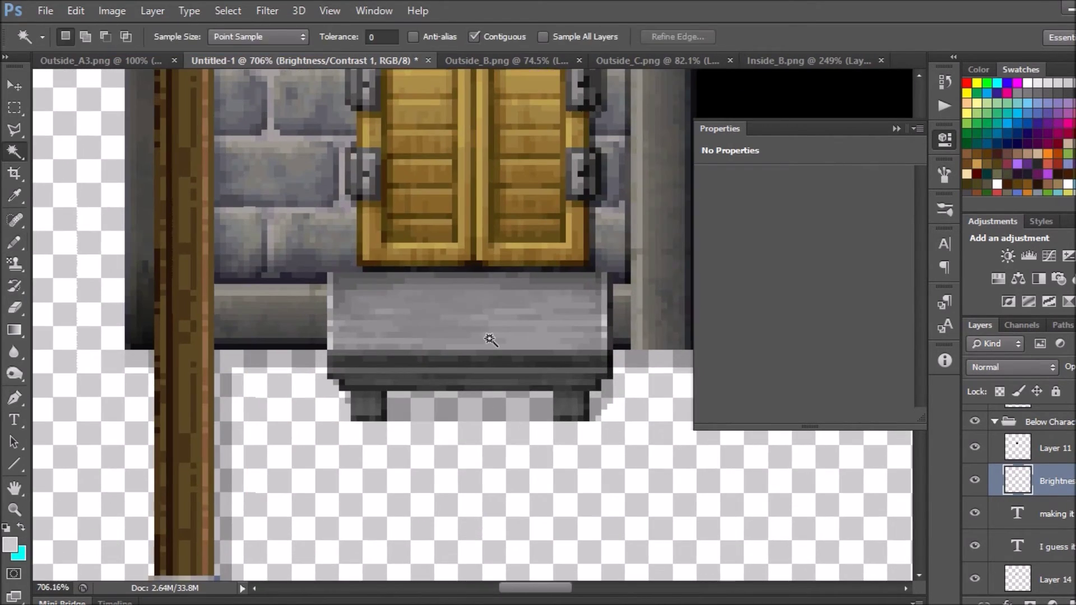
key("q")
key("b")
left_click_drag(377, 338, 491, 337)
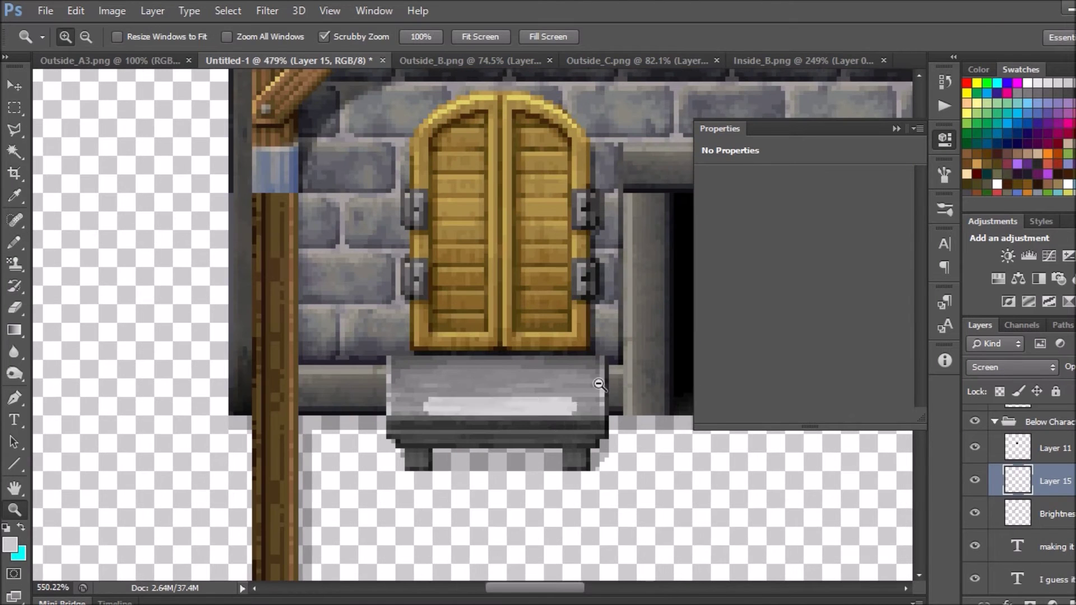
right_click(15, 244)
Finish the bench mask with a soft brush and type caption text 'A f.'.
left_click(84, 239)
key("q")
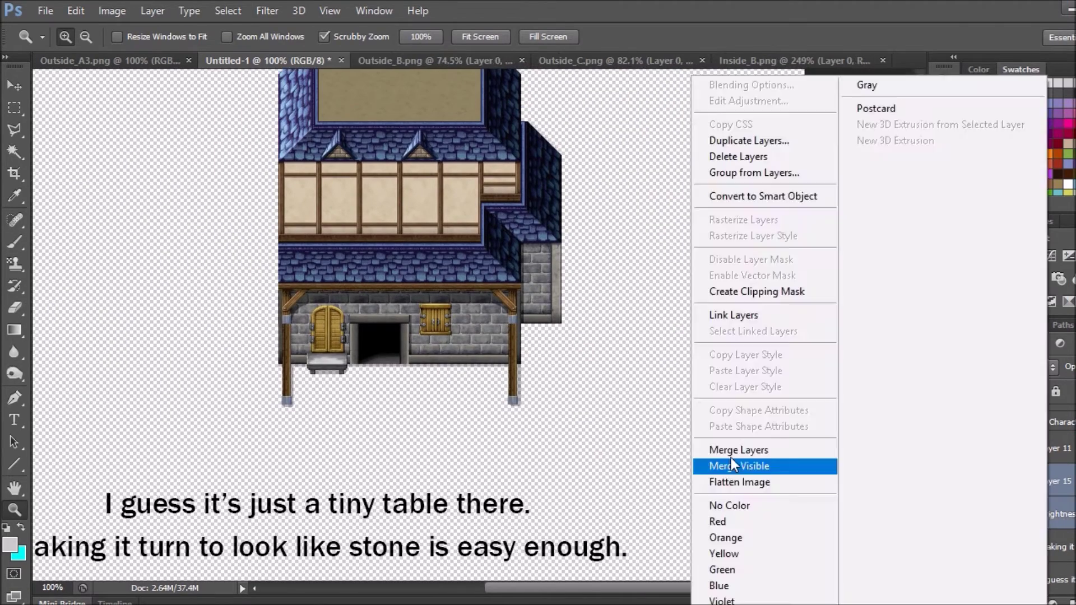
type("A f.")
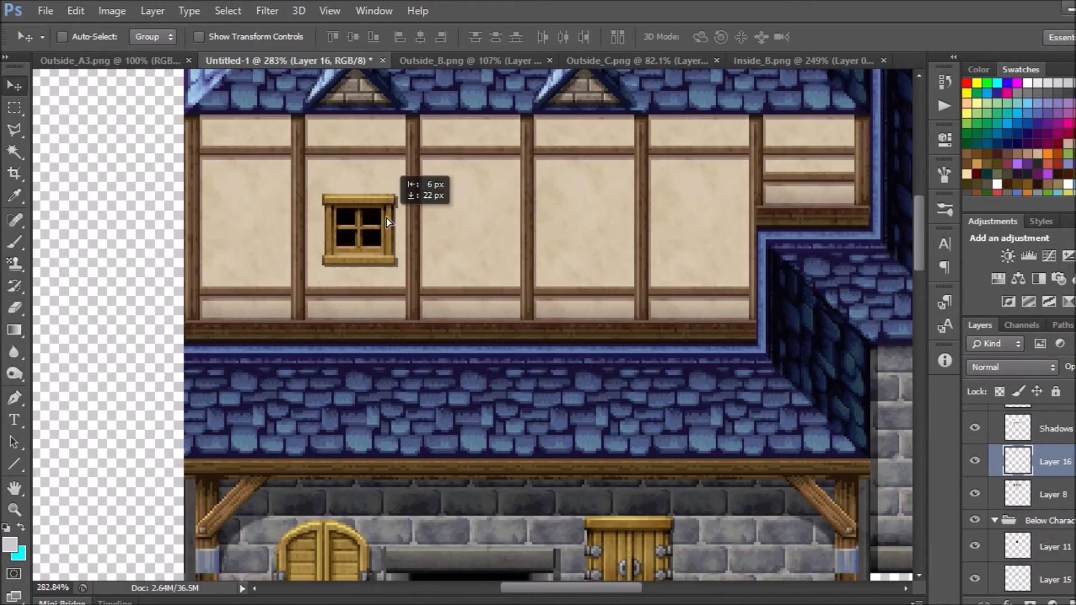
Place and resize the copied window on the right upper wall, then narrow the flower pot to fit the bench.
left_click_drag(389, 221, 618, 238)
key("z")
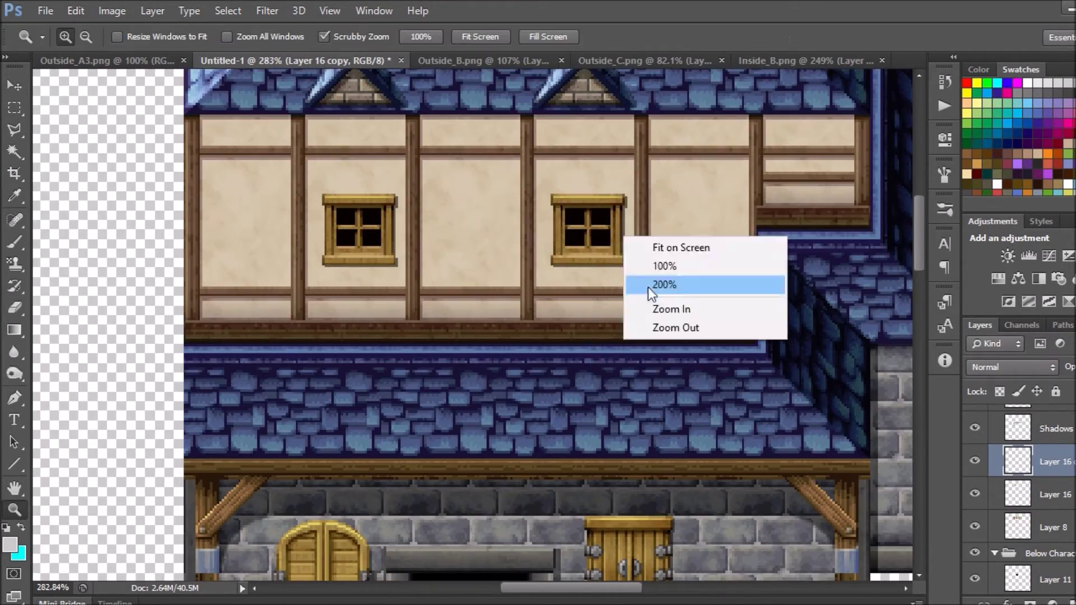
key("ctrl+1")
key("ctrl+t")
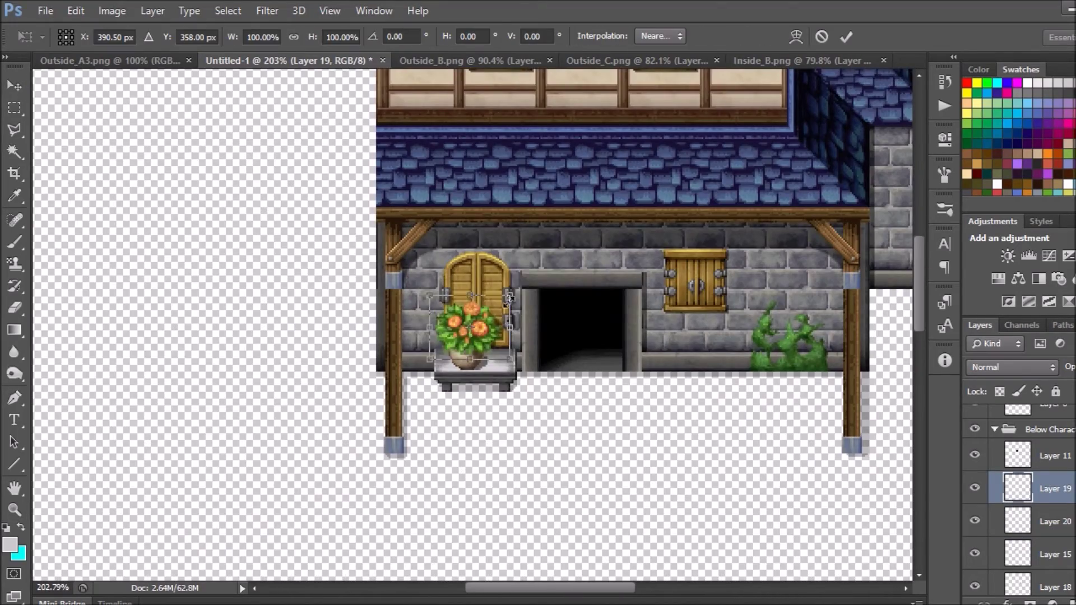
left_click_drag(509, 298, 477, 314)
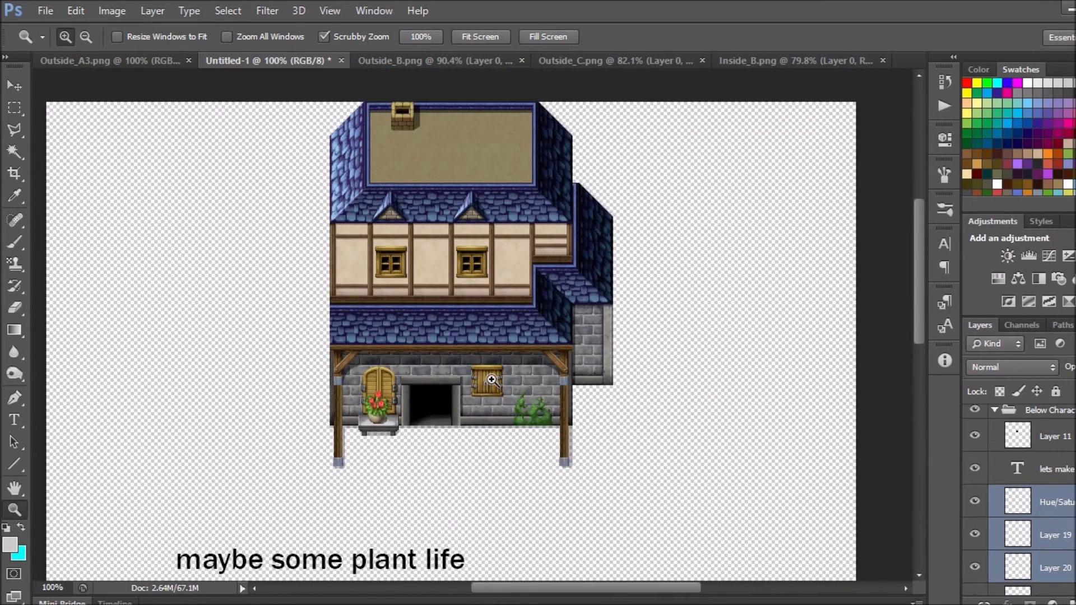
scroll(839, 483, "down", 2)
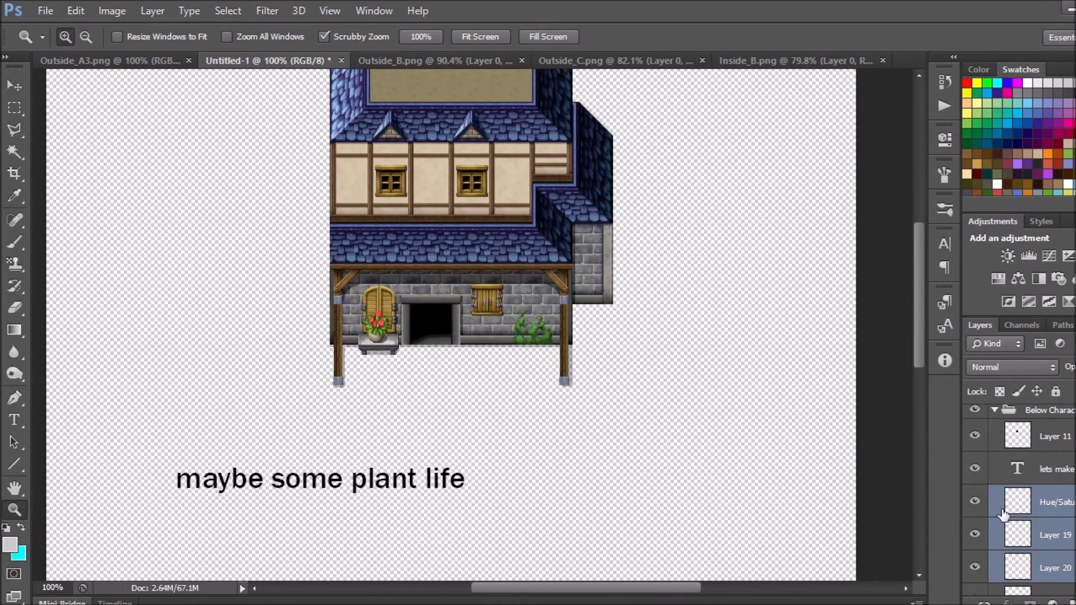
Add the caption text '...tails...' and add Layer 23 to the layer selection.
key("t")
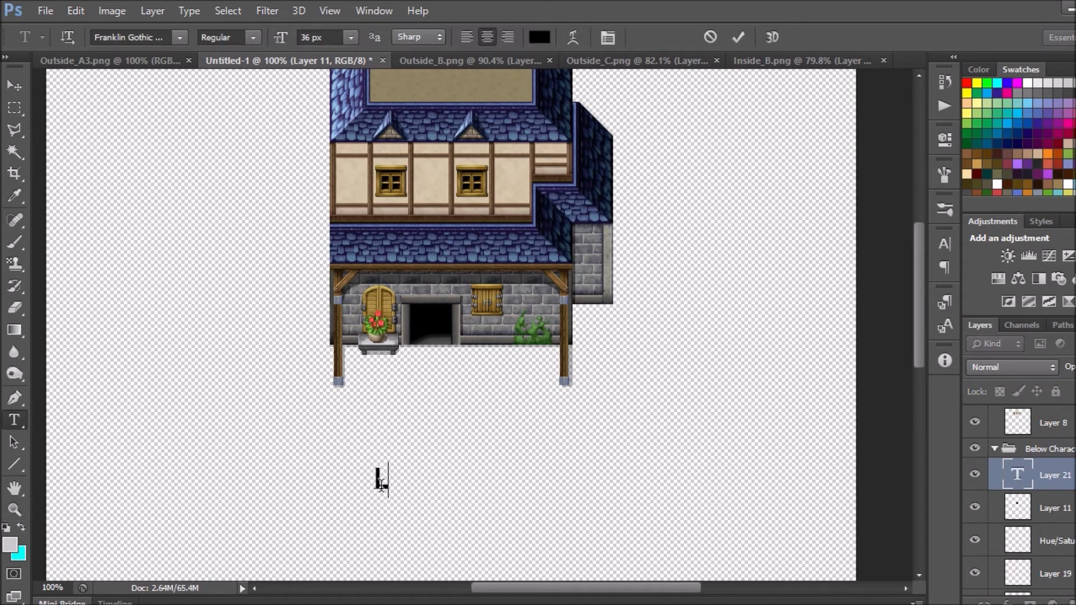
type("Lets browse for option details...")
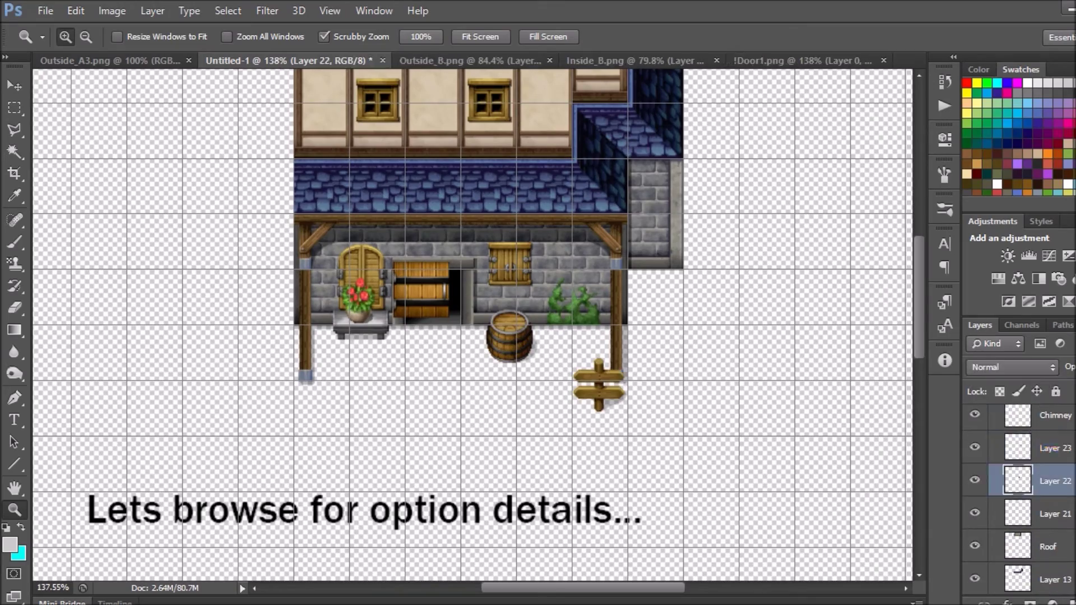
left_click(1048, 448, "ctrl")
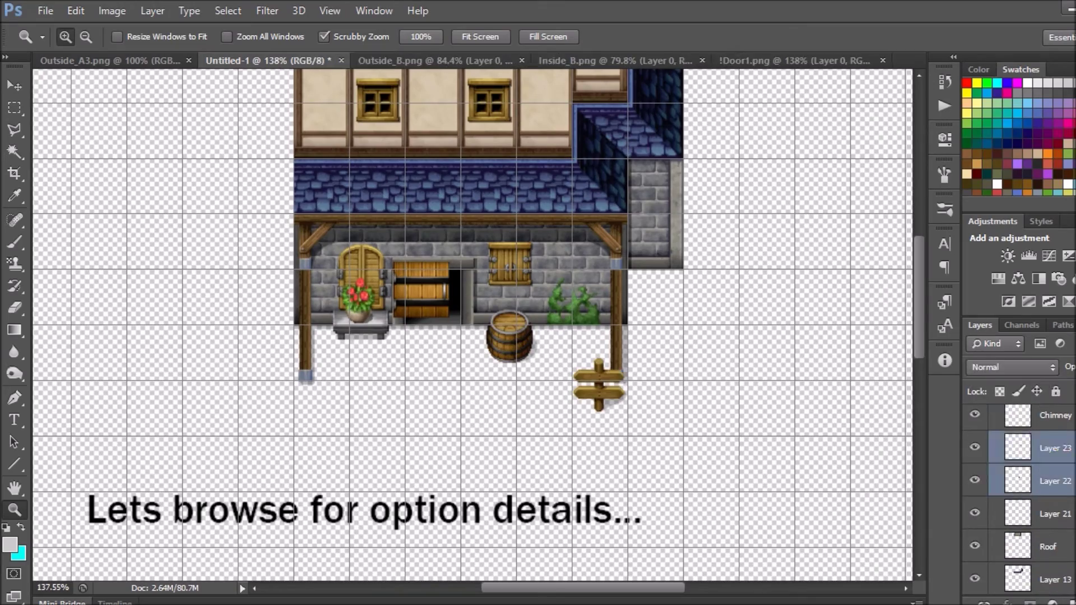
scroll(1031, 476, "down", 1)
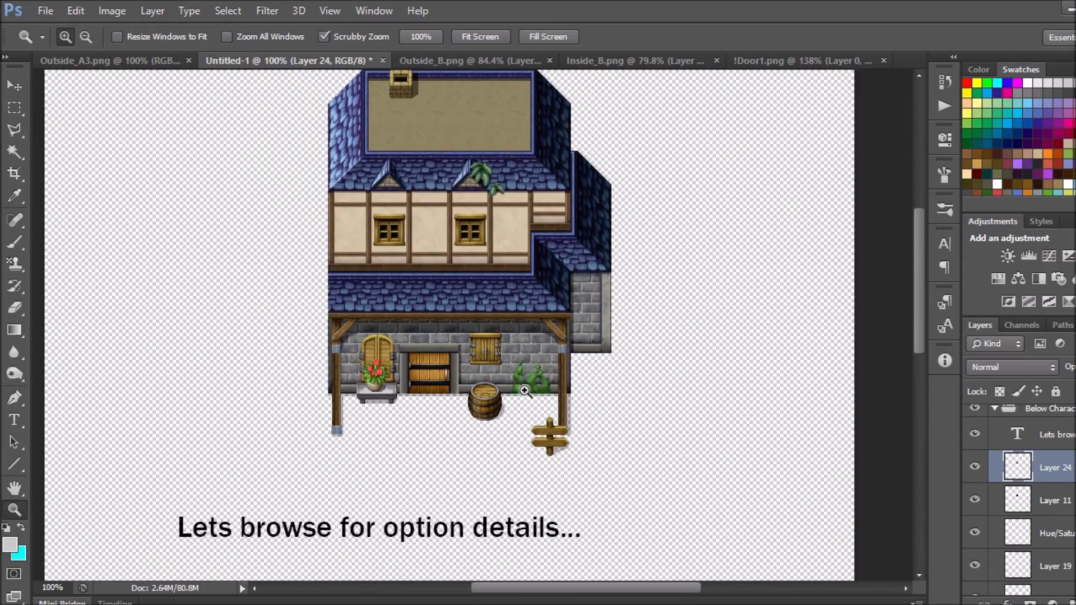
scroll(524, 391, "down", 3)
Add and commit the caption line ending 'ng, maybe.'.
key("t")
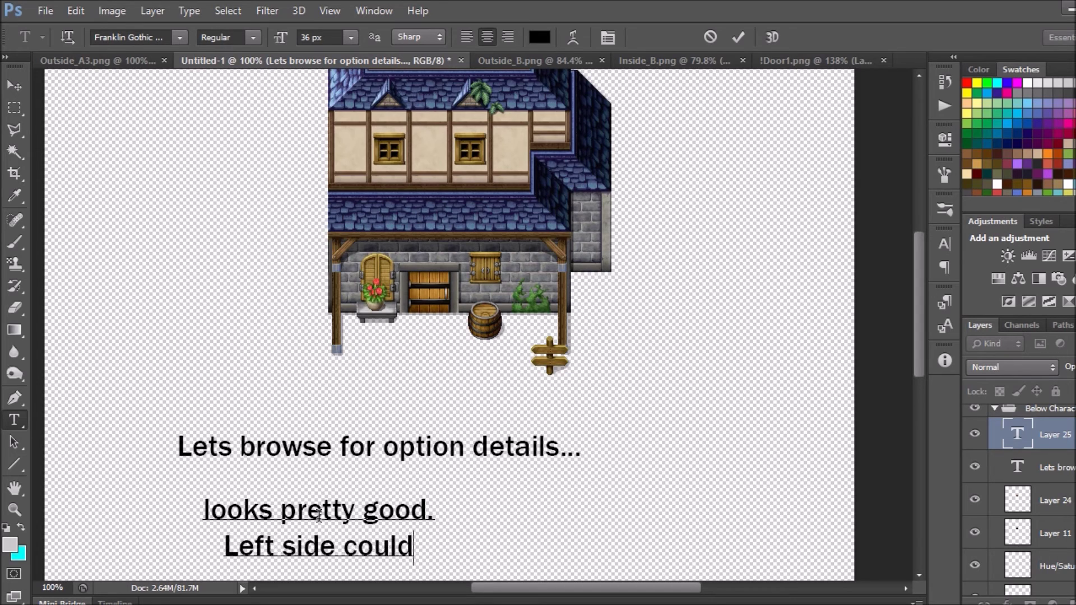
type("ng, maybe.")
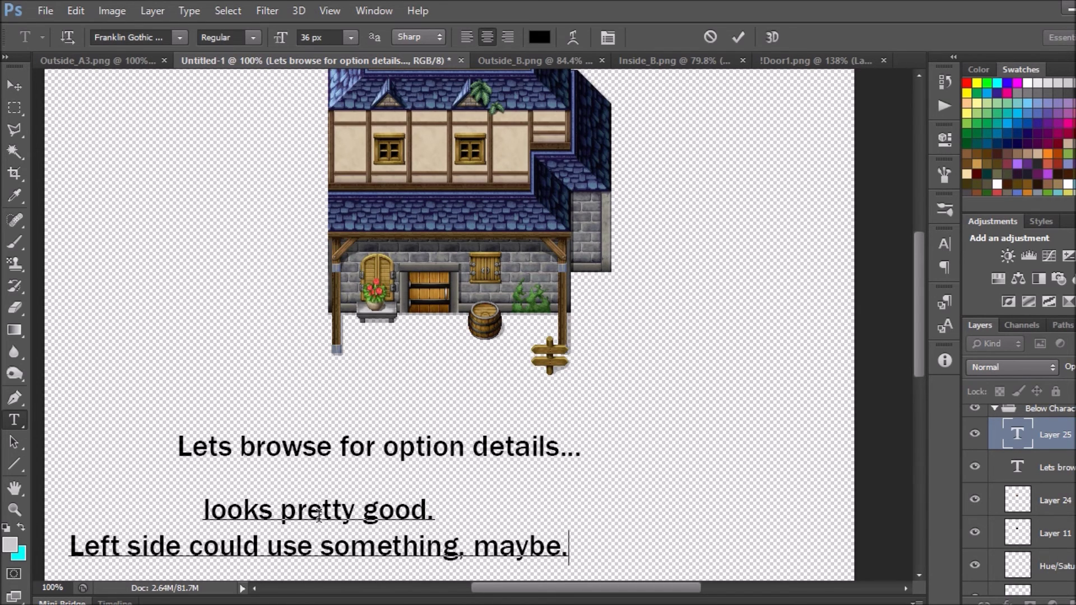
left_click(14, 85)
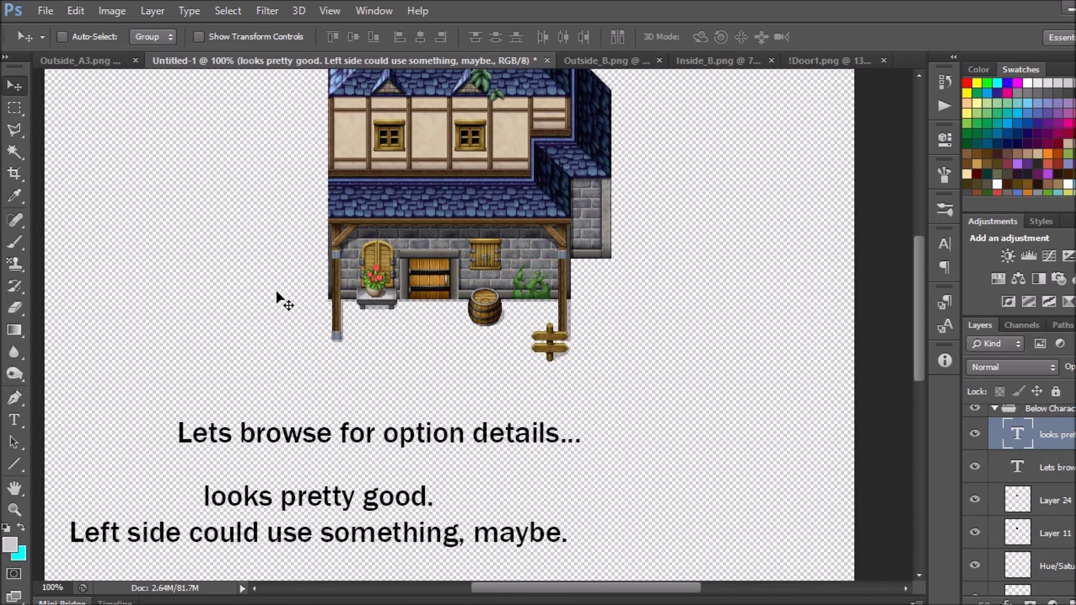
scroll(278, 294, "up", 2)
scroll(293, 312, "up", 2)
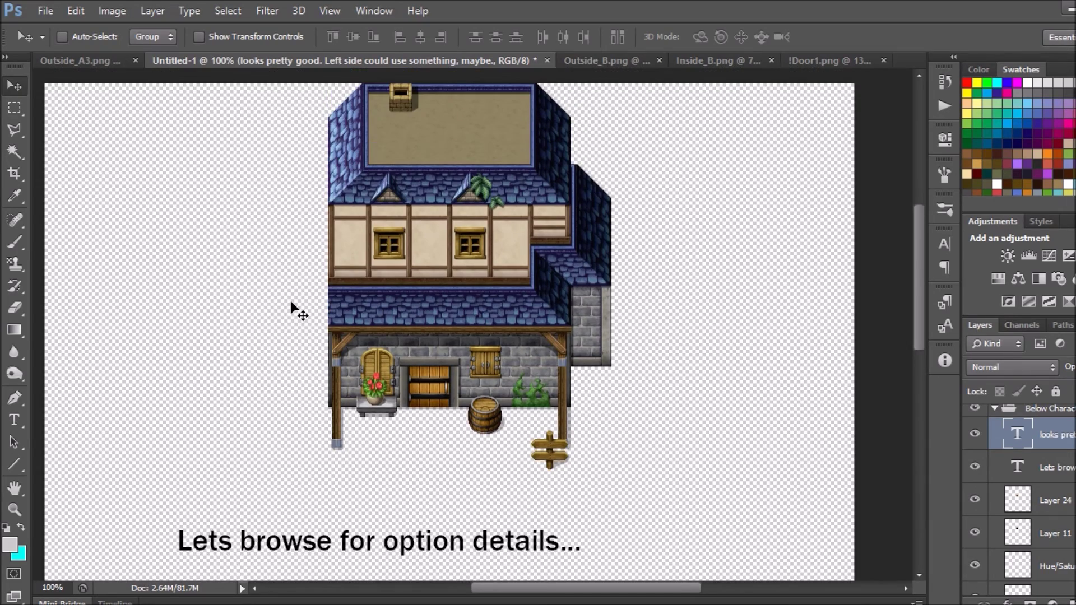
left_click(645, 60)
Copy the well and stepping-stone tiles from Outside_B onto the house's left side.
key("m")
mouse_move(327, 316)
left_mouse_down()
mouse_move(348, 338)
mouse_move(304, 291)
left_mouse_up()
key("v")
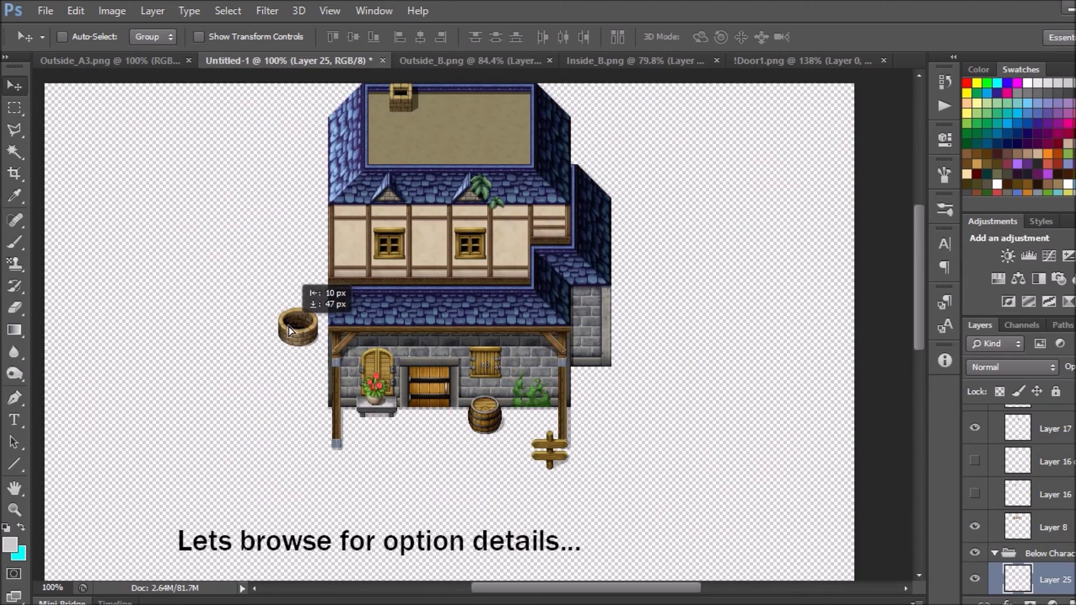
left_click(476, 60)
key("m")
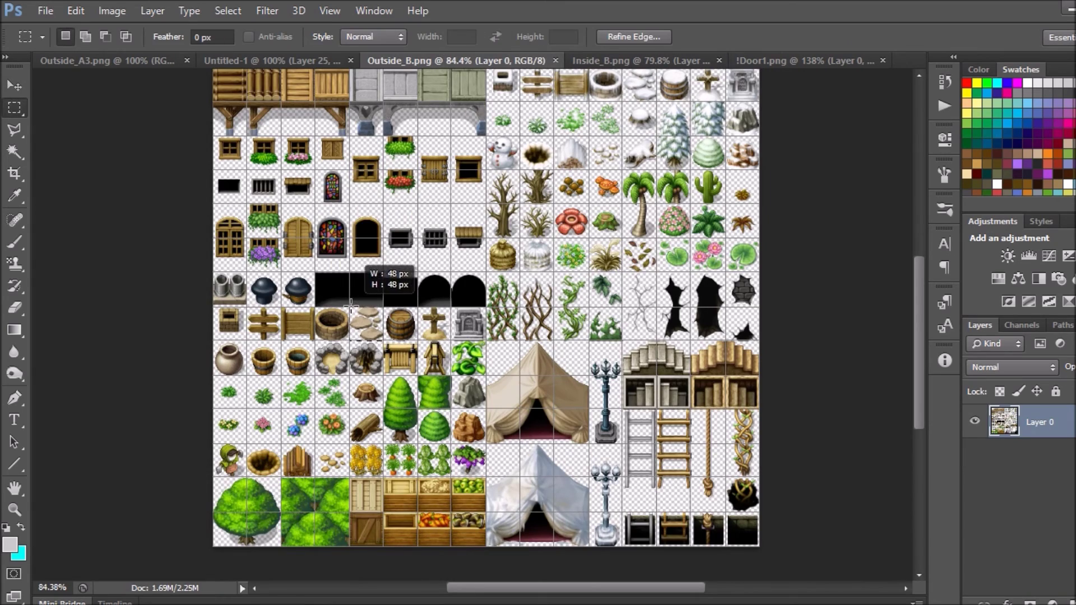
left_click_drag(352, 307, 352, 307)
key("v")
left_click_drag(367, 324, 277, 377)
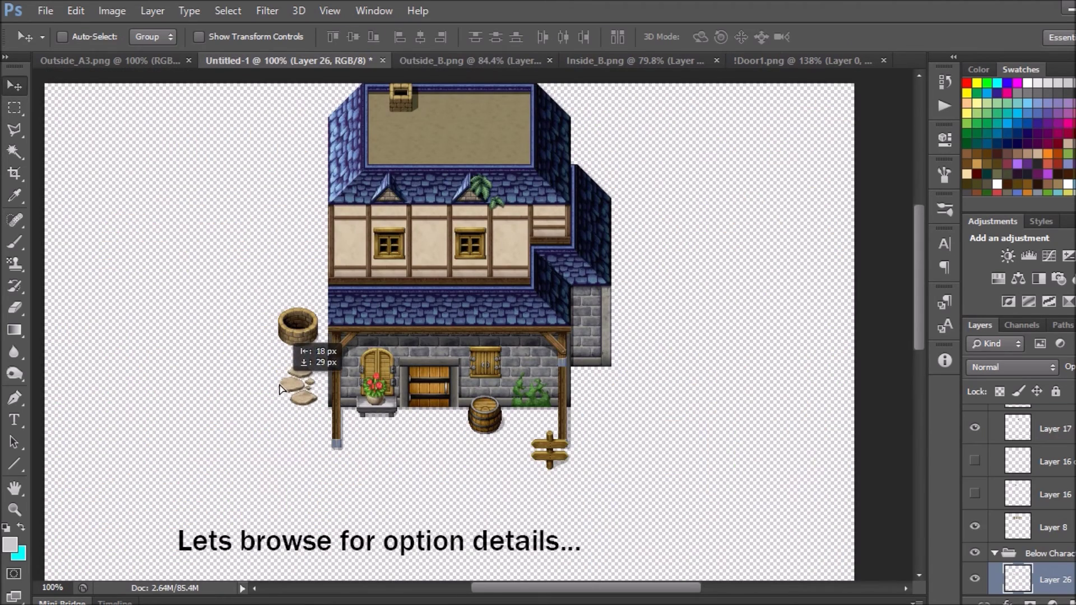
Fit the whole canvas in view and delete one of the caption text layers.
scroll(427, 372, "down", 2)
key("z")
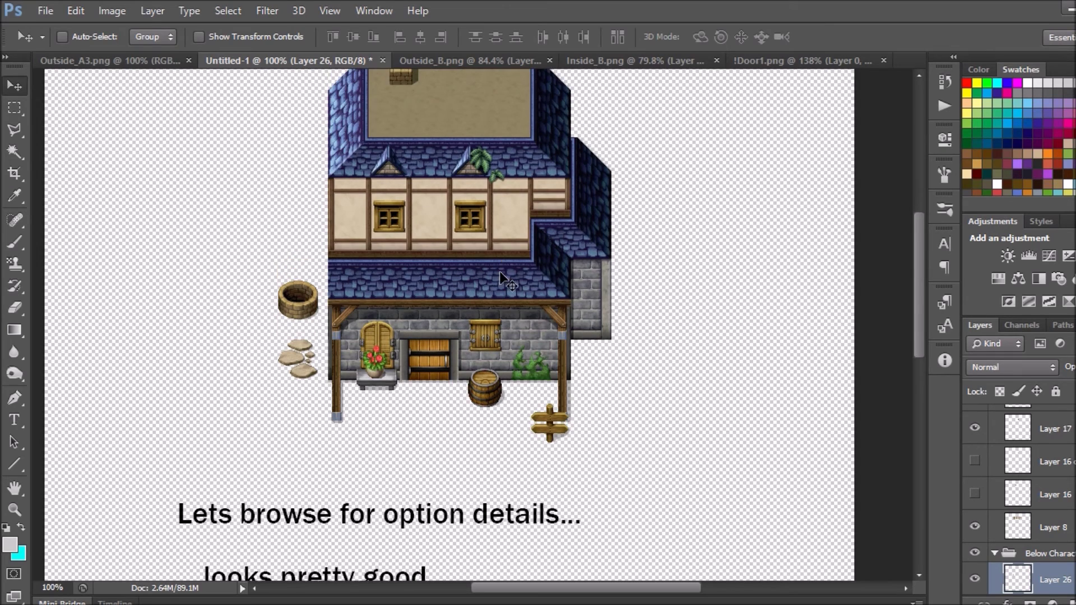
right_click(499, 271)
left_click(561, 320)
scroll(619, 316, "down", 2)
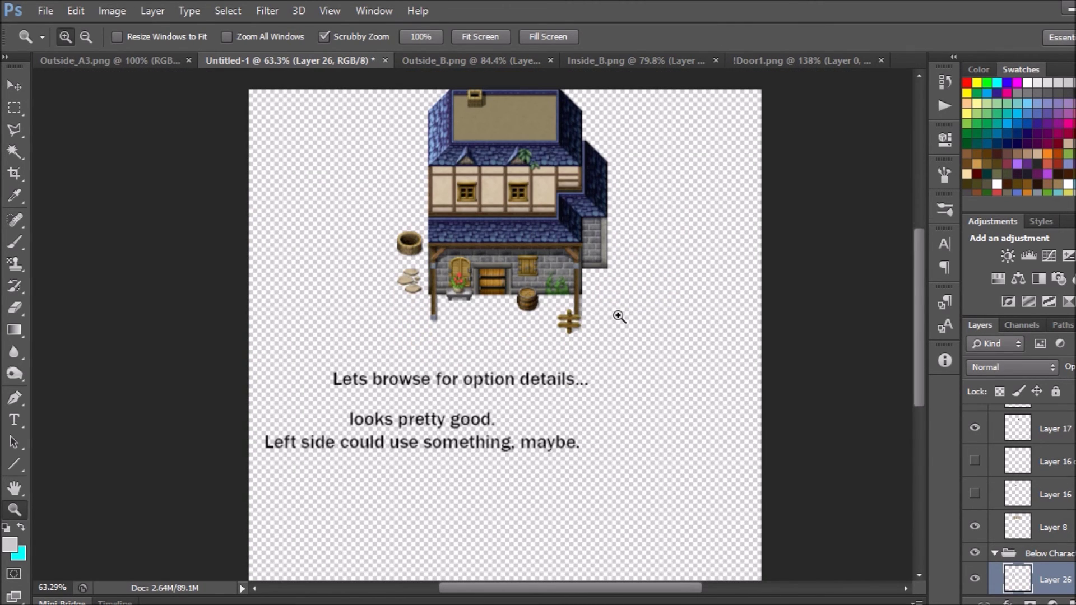
scroll(619, 316, "up", 2)
scroll(618, 316, "down", 2)
scroll(619, 316, "down", 1)
left_click(1018, 567)
key("Delete")
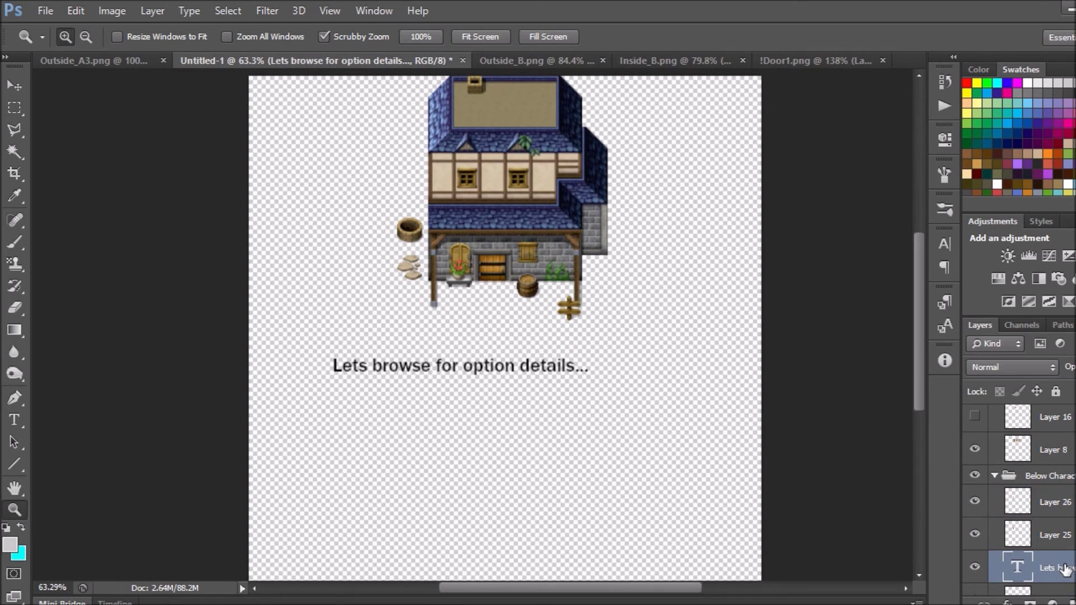
Delete the last old caption, write the closing 'Thanks for watching!' caption centred under the house, and zoom in.
key("Delete")
key("t")
type("Thanks for watching! I hope you learned something")
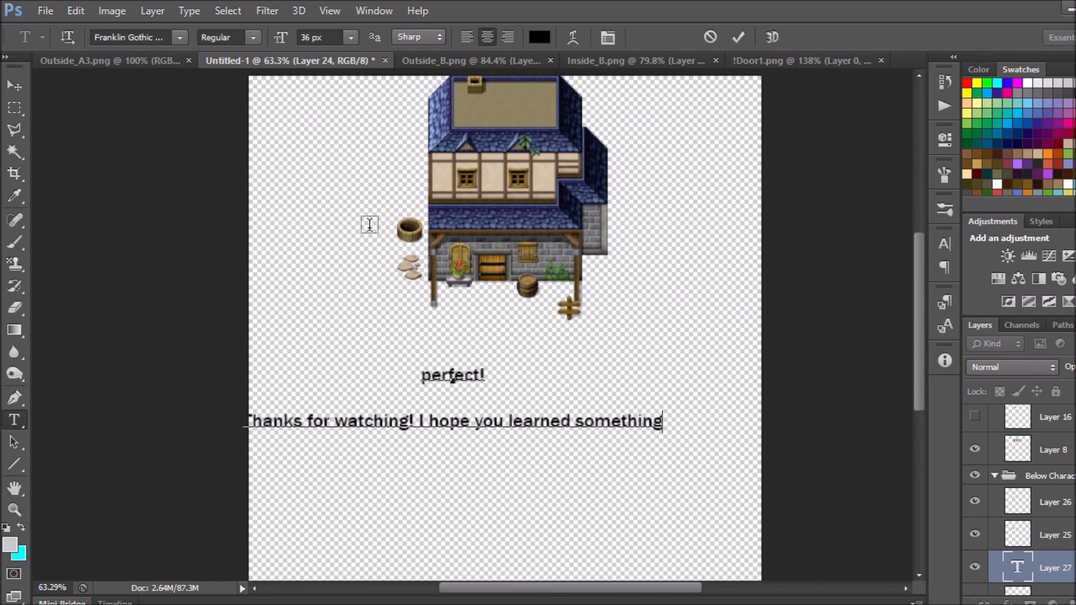
type("!")
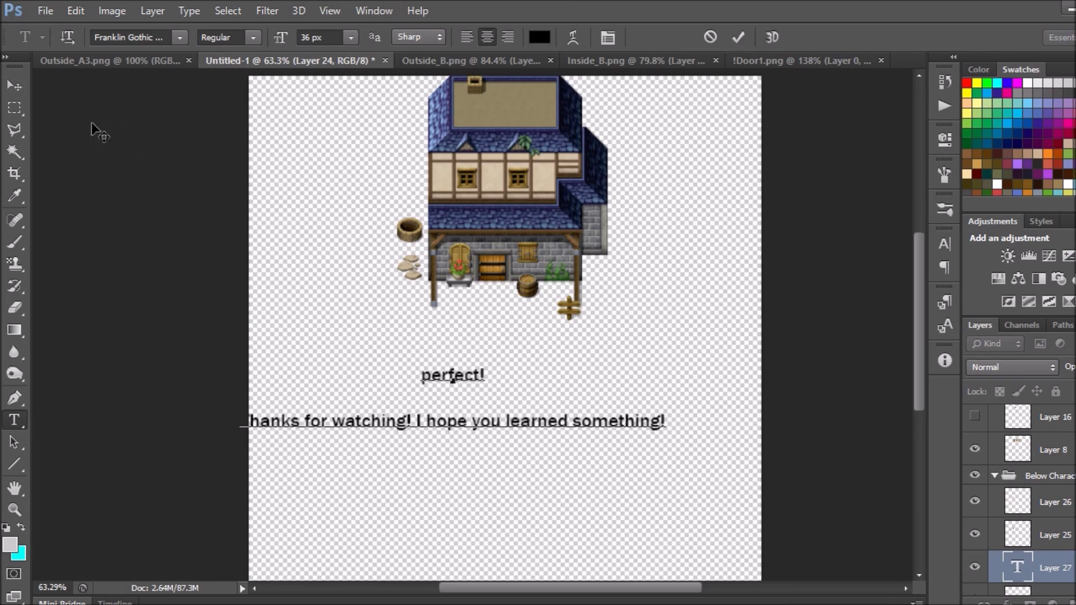
left_click(14, 85)
left_click_drag(513, 367, 557, 371)
scroll(521, 295, "up", 2)
key("z")
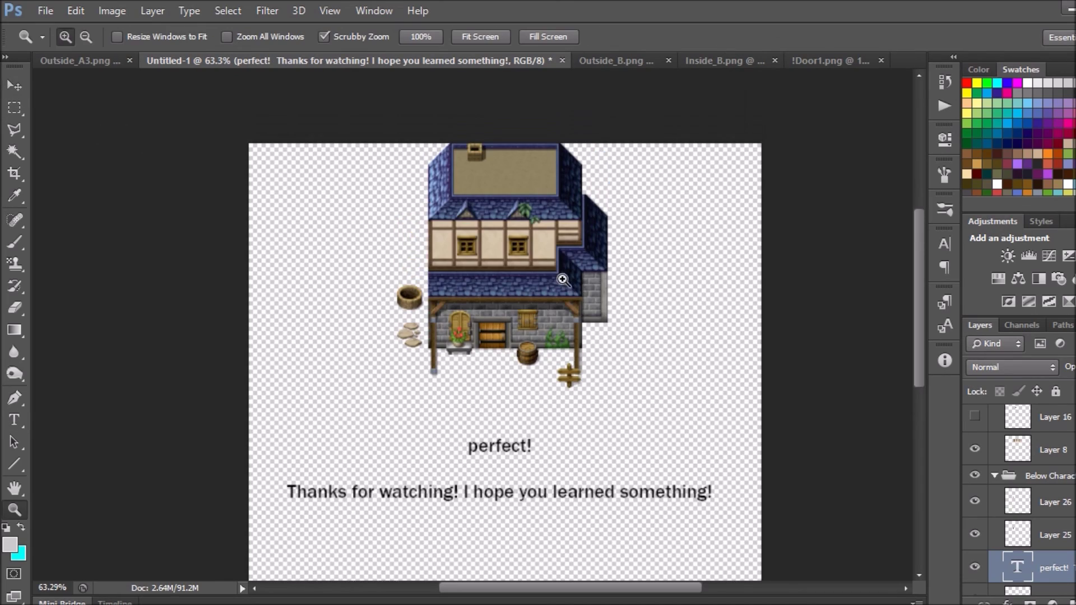
left_click_drag(521, 295, 576, 292)
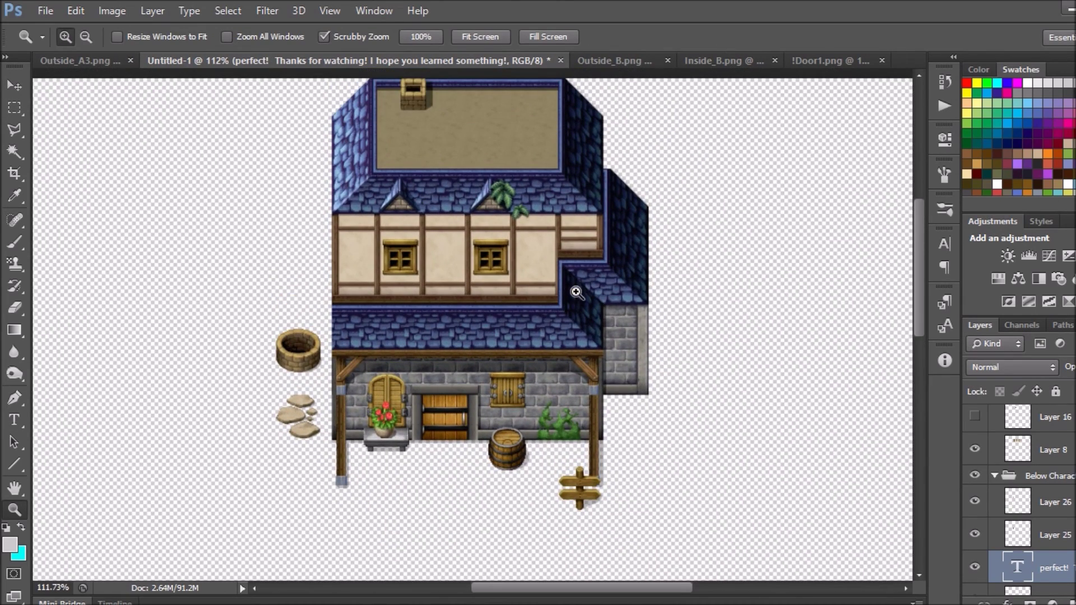